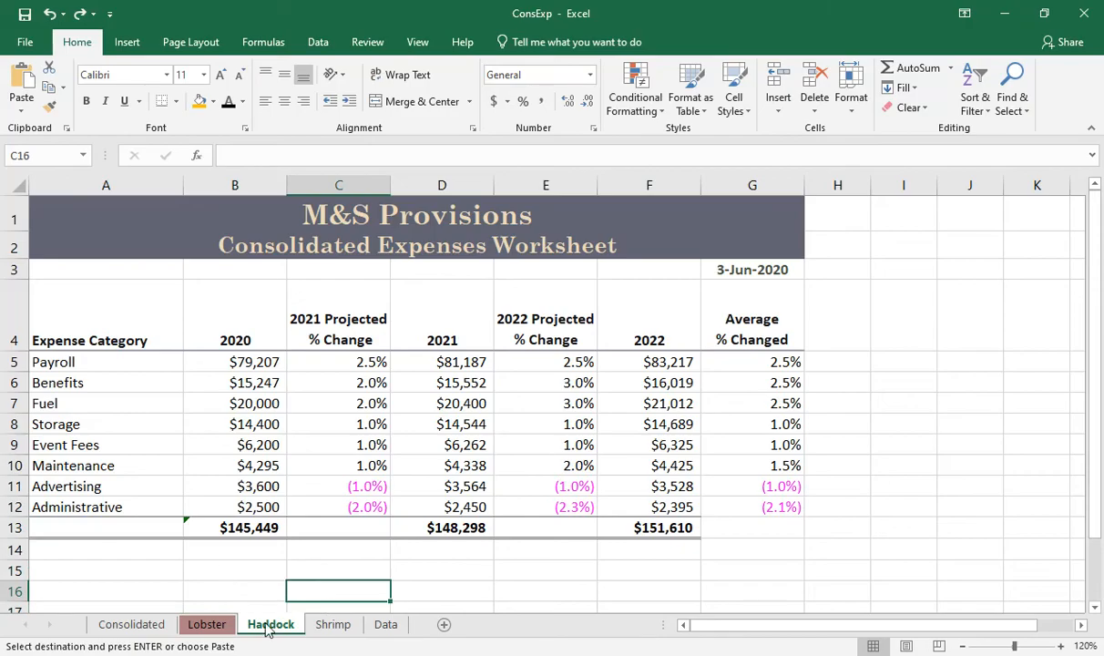
Step: Set the Haddock sheet's tab colour to the base teal theme colour
{"action": "right_click", "coordinate": [267, 629]}
{"action": "mouse_move", "coordinate": [317, 549]}
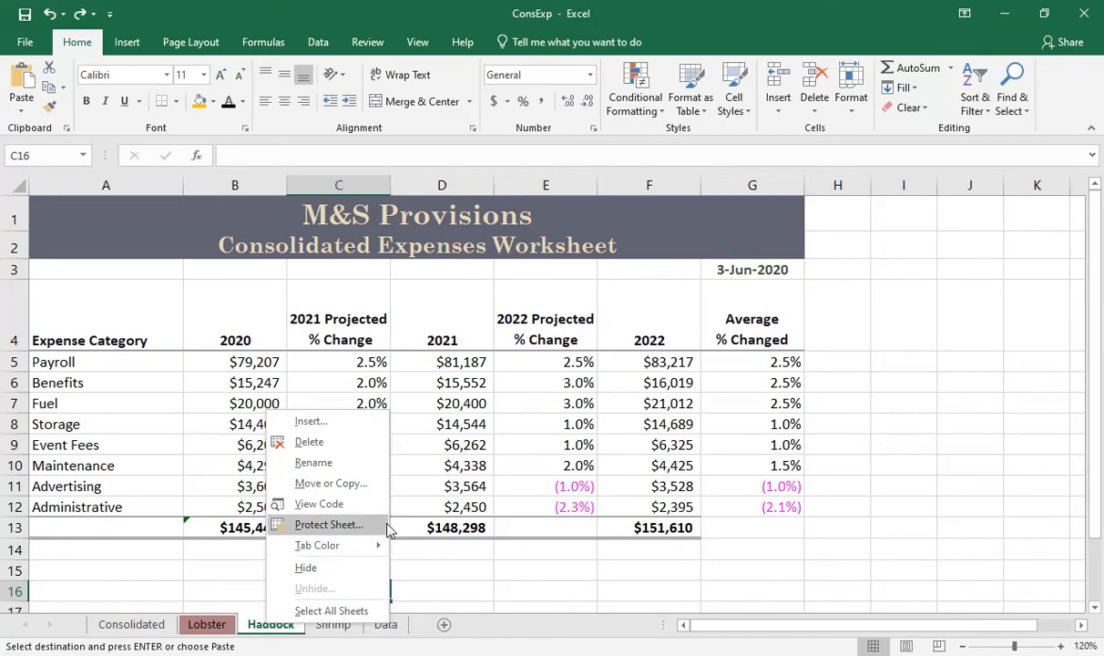
{"action": "mouse_move", "coordinate": [374, 546]}
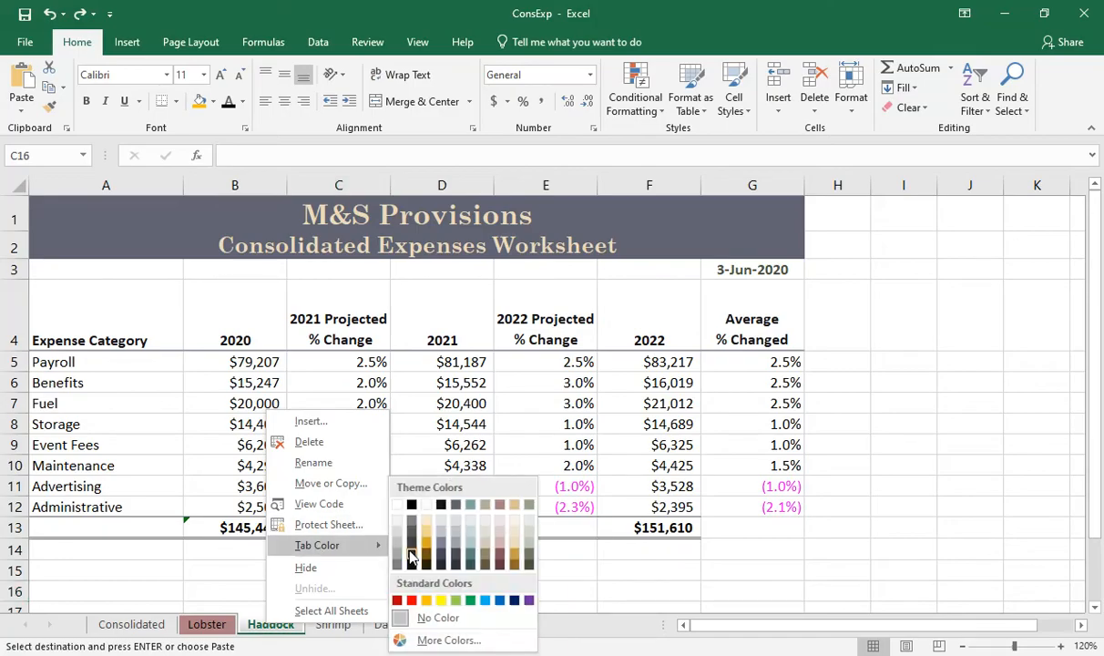
{"action": "left_click", "coordinate": [470, 507]}
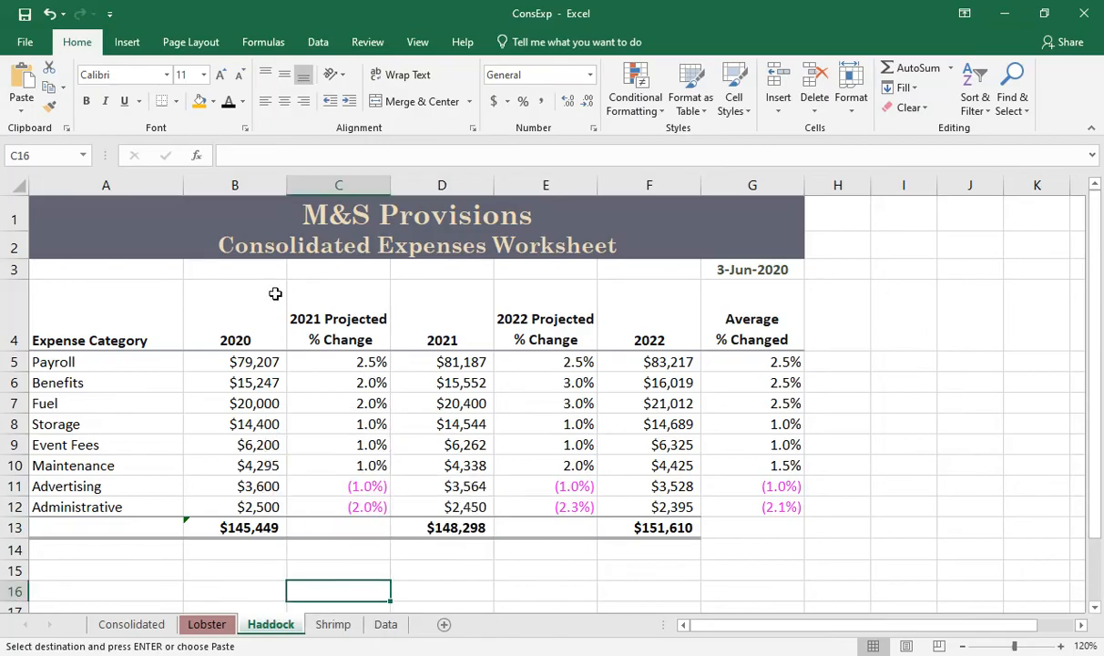
Step: Change the subtitle in cell A2 of the Haddock sheet to "Haddock Expenses Worksheet"
{"action": "left_click", "coordinate": [143, 246]}
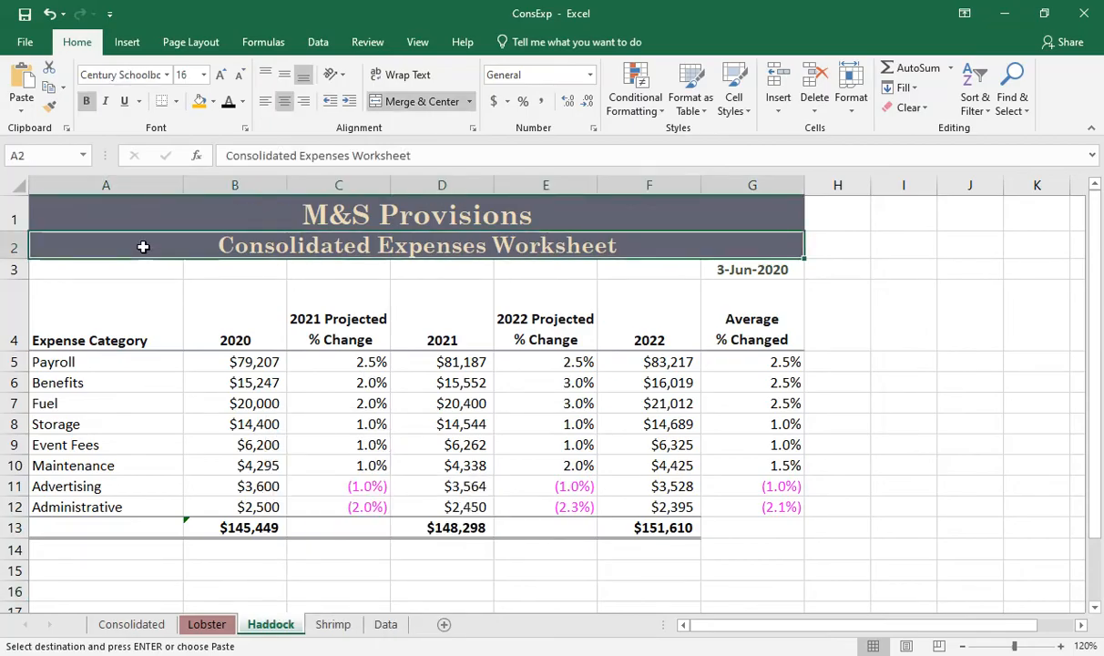
{"action": "double_click", "coordinate": [235, 156]}
{"action": "type", "text": "Haddock"}
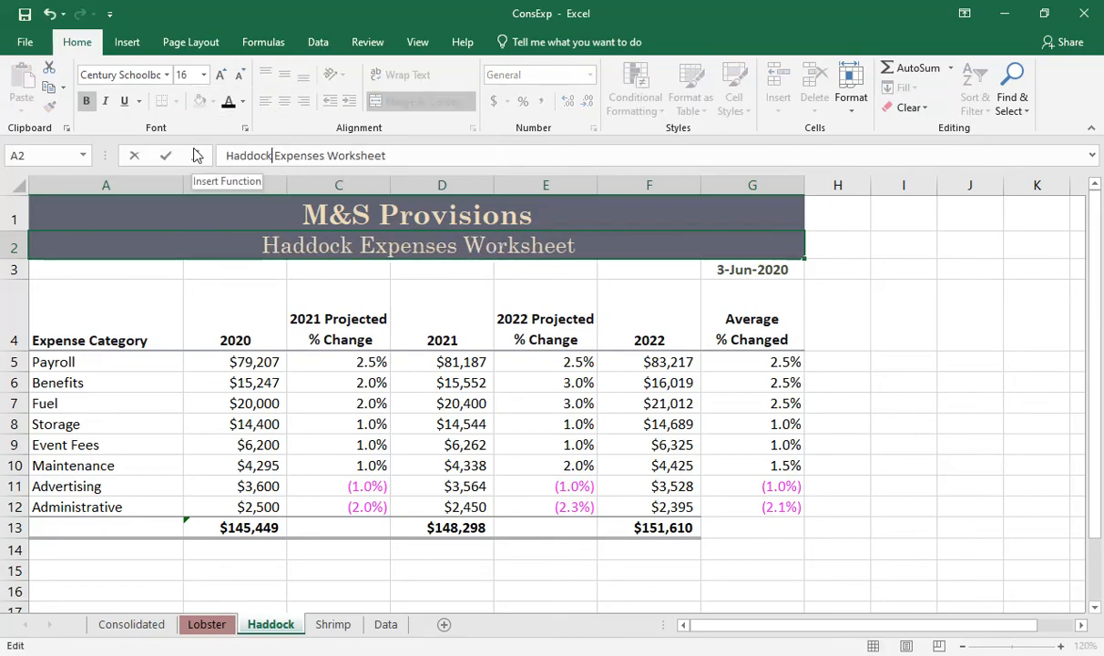
{"action": "key", "text": "Return"}
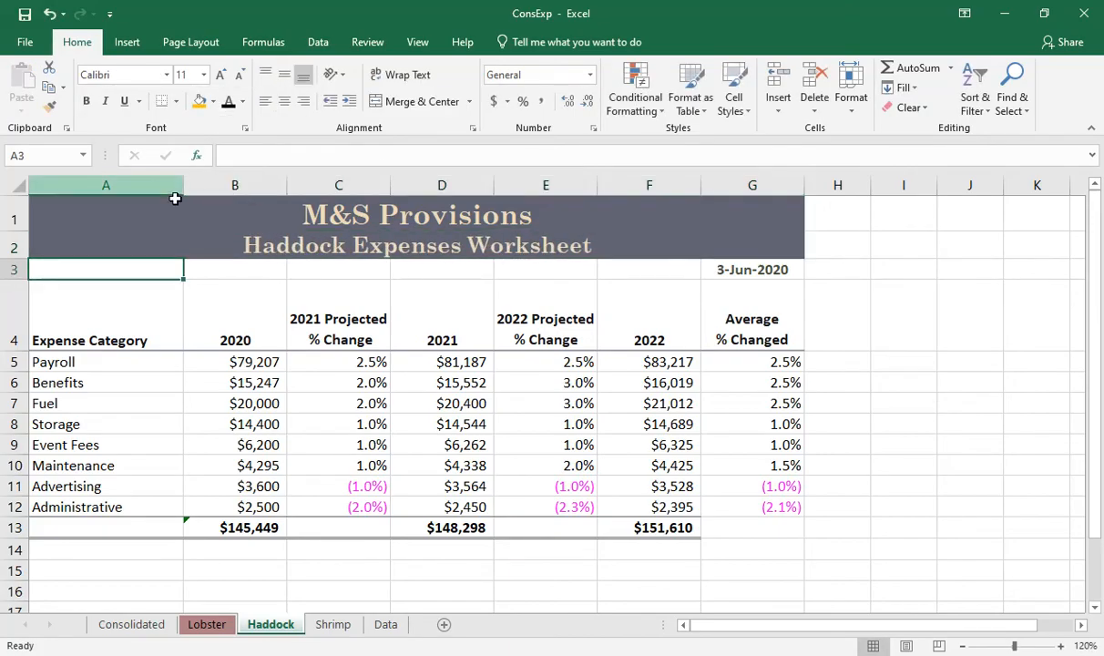
Step: Set the font colour of the Haddock sheet's two title rows, A1 and A2, to white
{"action": "left_click", "coordinate": [139, 225]}
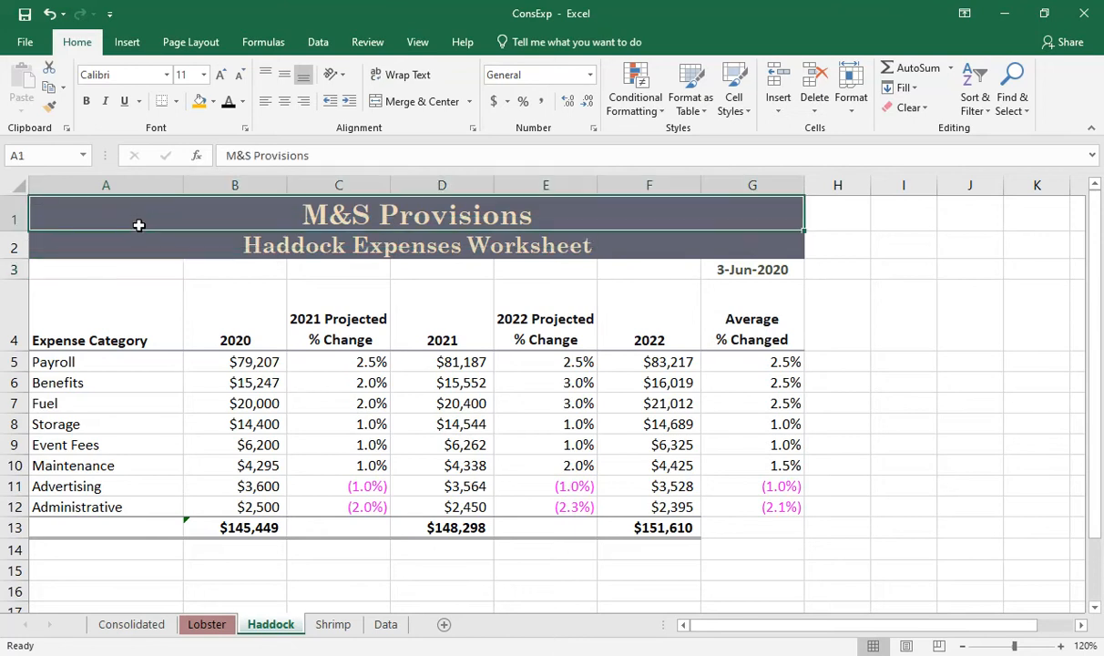
{"action": "left_click_drag", "start_coordinate": [138, 225], "coordinate": [138, 240]}
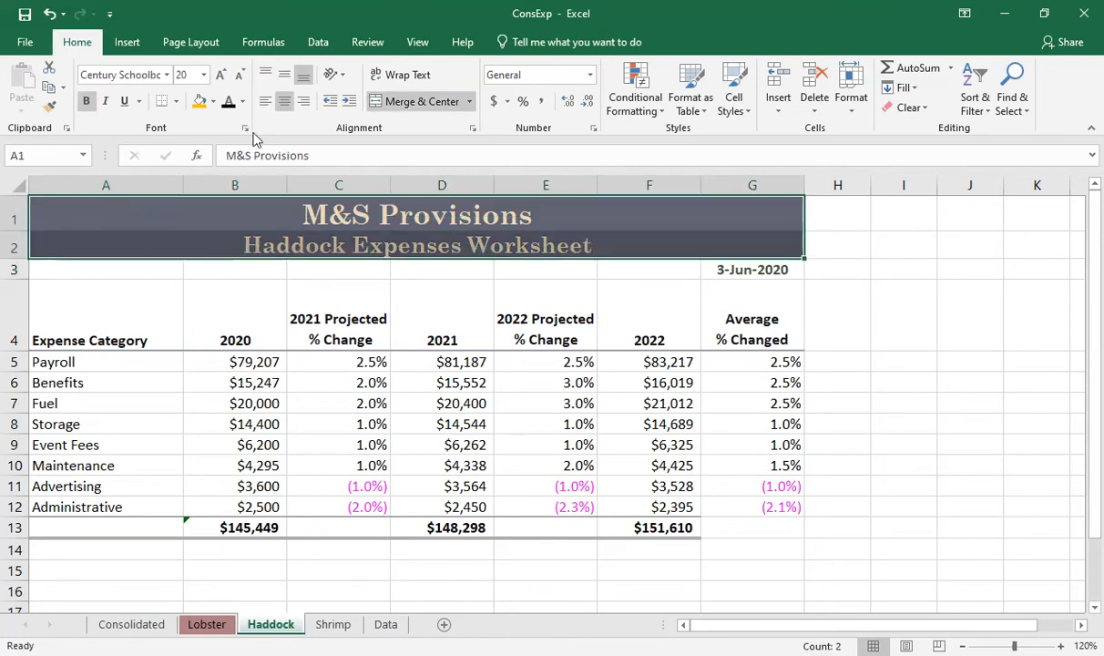
{"action": "left_click", "coordinate": [242, 102]}
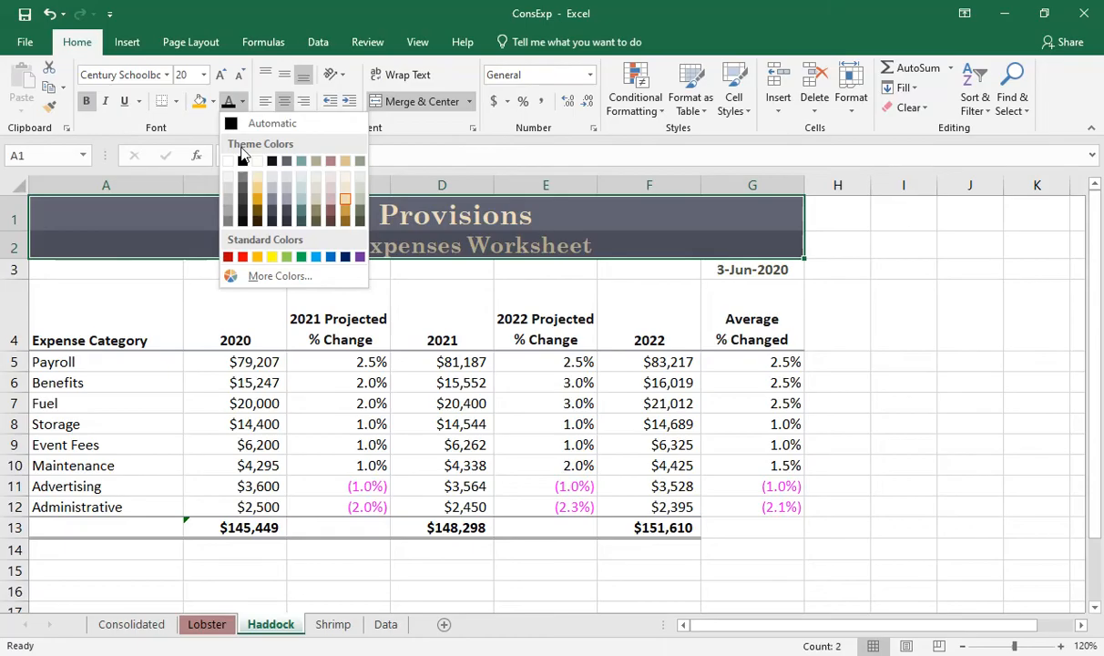
{"action": "left_click", "coordinate": [228, 162]}
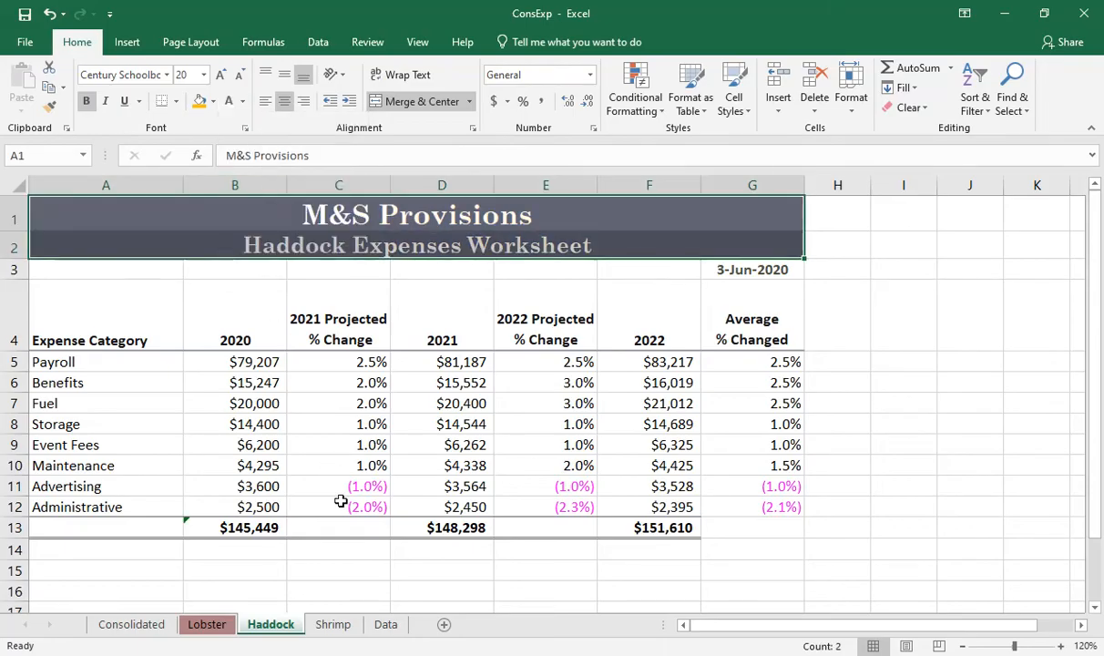
Step: Copy the Haddock figures in A2:A9 of the Data sheet into the Haddock sheet's 2020 column, starting at B5
{"action": "left_click", "coordinate": [386, 627]}
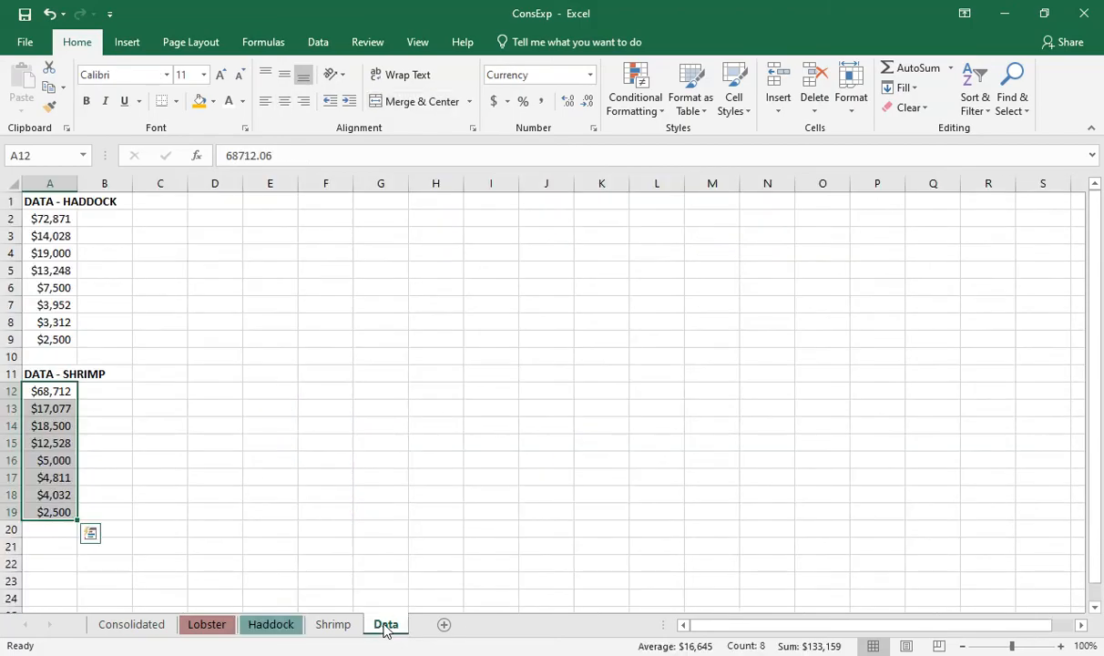
{"action": "left_click", "coordinate": [46, 219]}
{"action": "left_click_drag", "start_coordinate": [46, 219], "coordinate": [44, 335]}
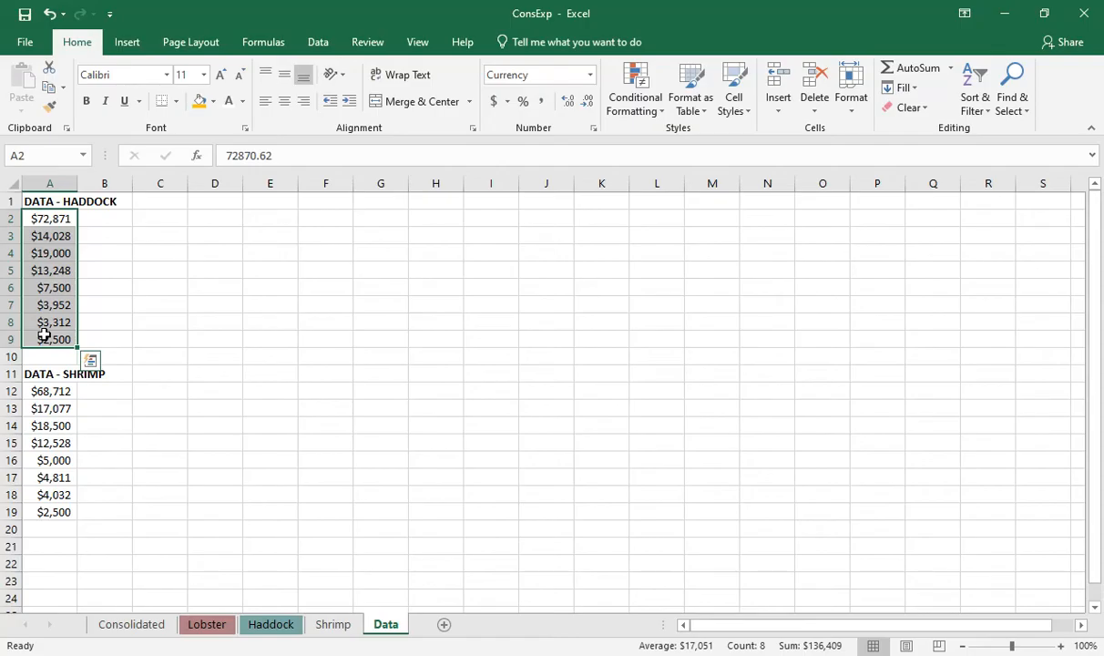
{"action": "key", "text": "ctrl+c"}
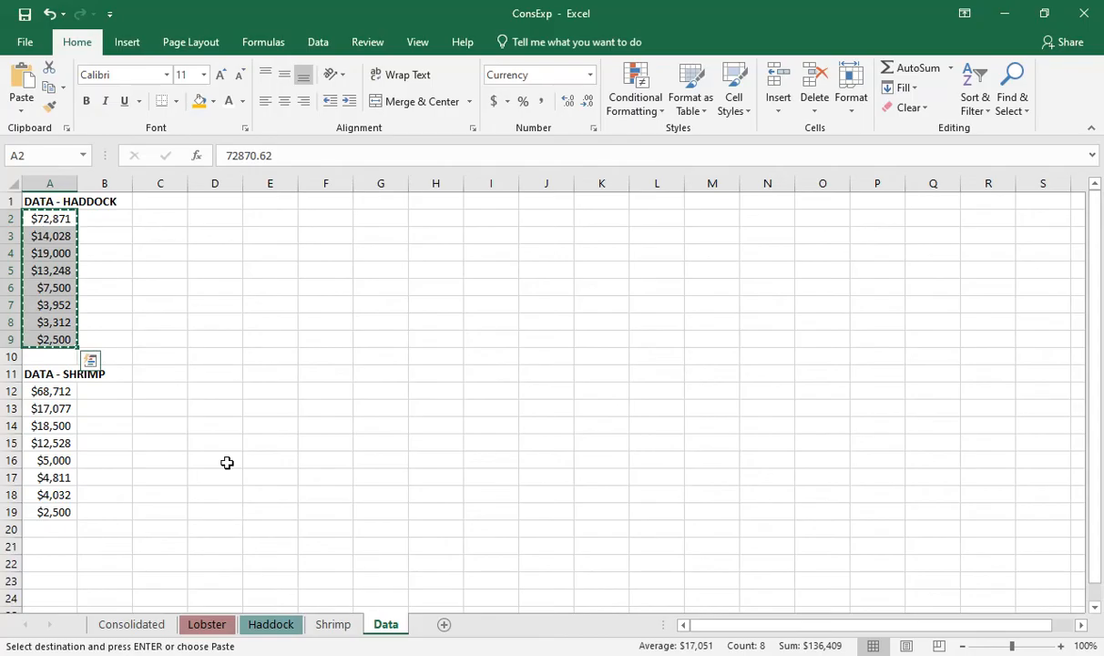
{"action": "left_click", "coordinate": [257, 625]}
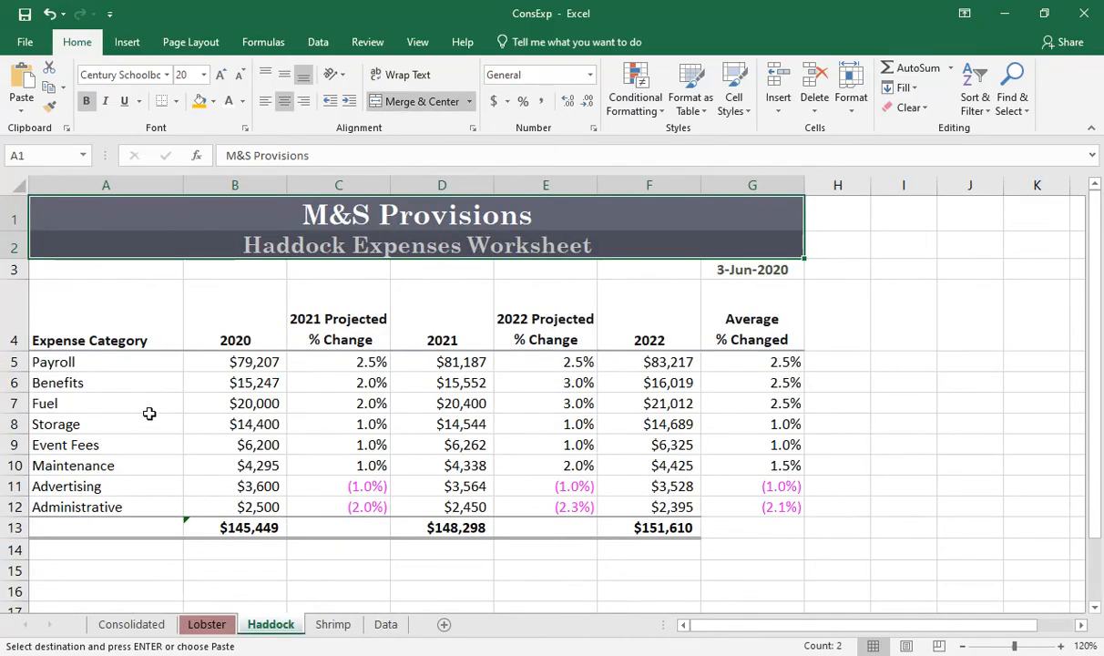
{"action": "left_click", "coordinate": [229, 360]}
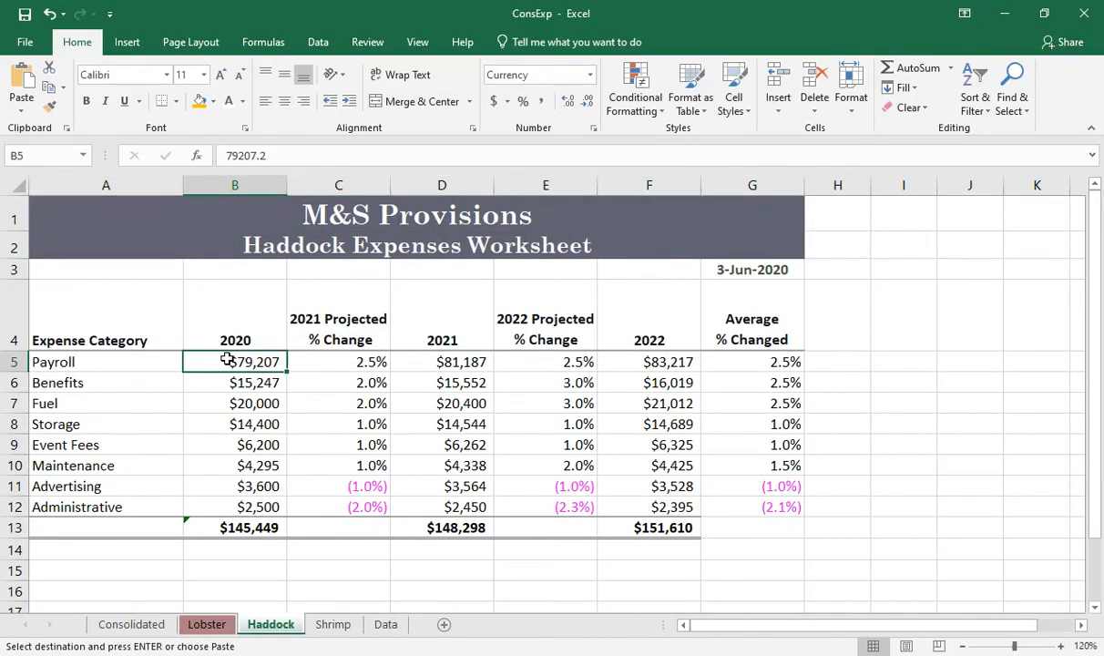
{"action": "key", "text": "ctrl+v"}
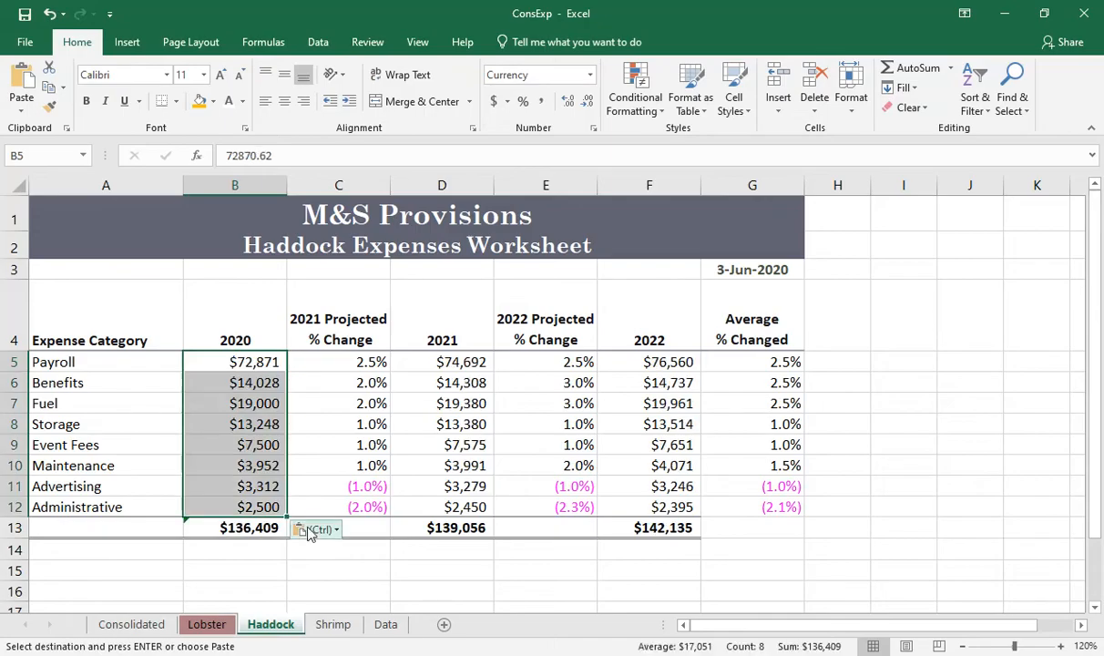
{"action": "left_click", "coordinate": [246, 574]}
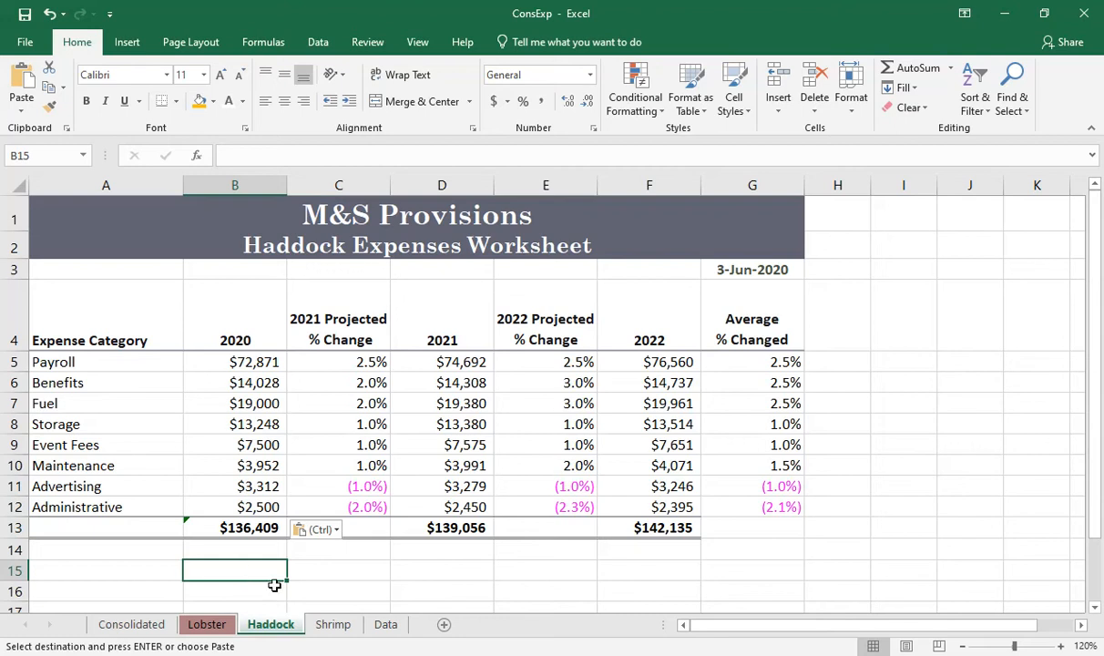
Step: Open the Shrimp sheet and re-enter its tab name as Shrimp
{"action": "left_click", "coordinate": [334, 625]}
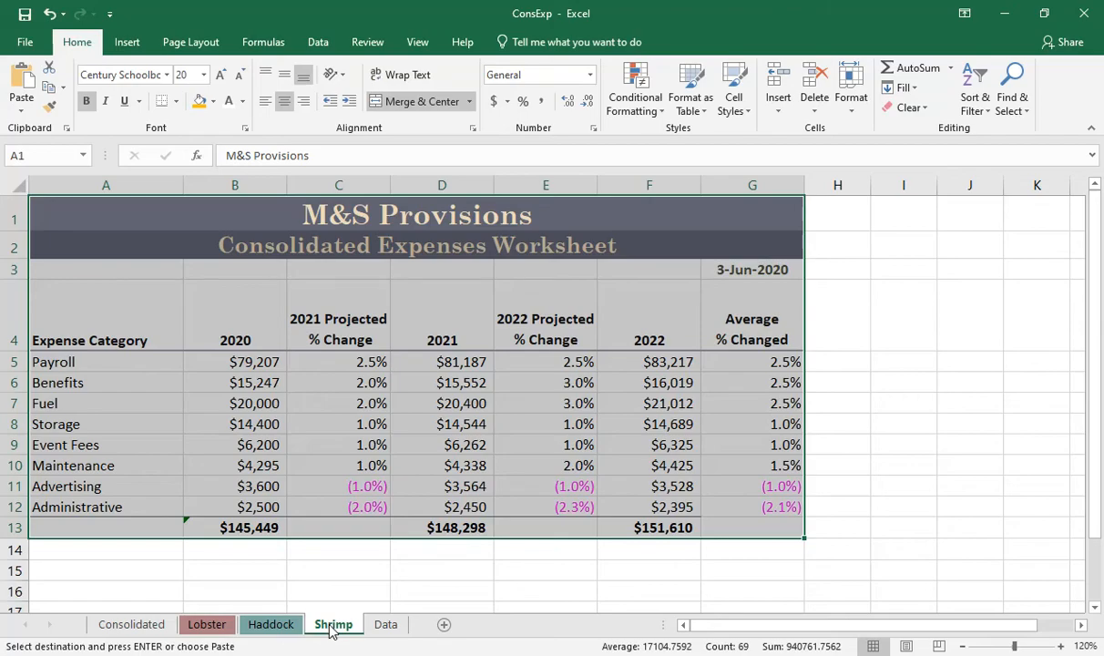
{"action": "double_click", "coordinate": [330, 625]}
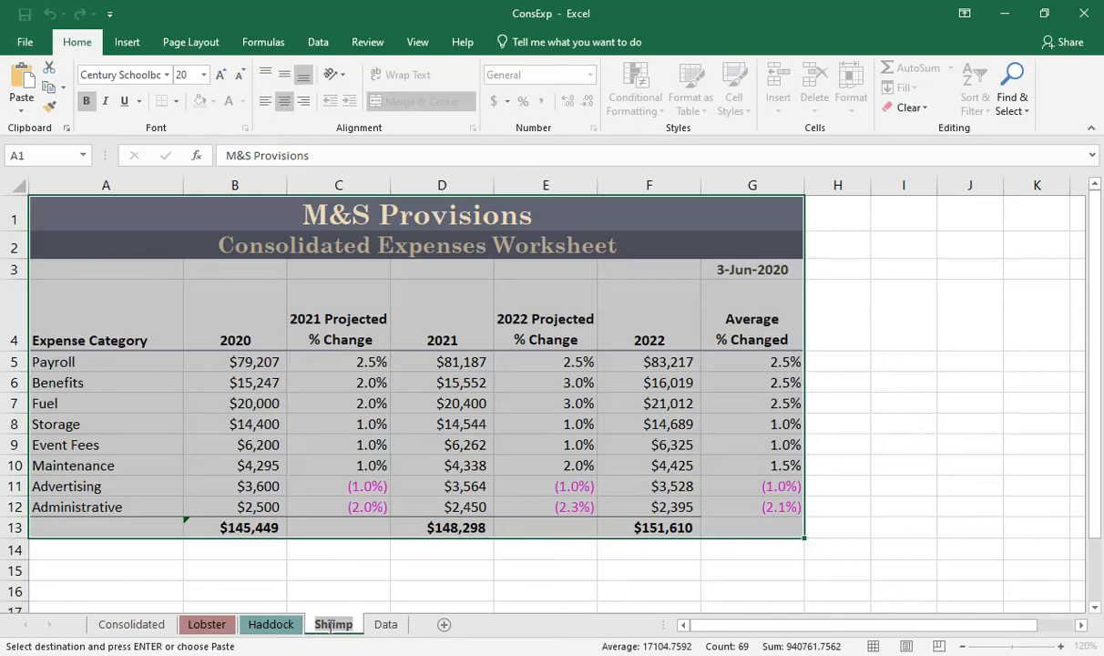
{"action": "key", "text": "BackSpace"}
{"action": "key", "text": "BackSpace"}
{"action": "key", "text": "BackSpace"}
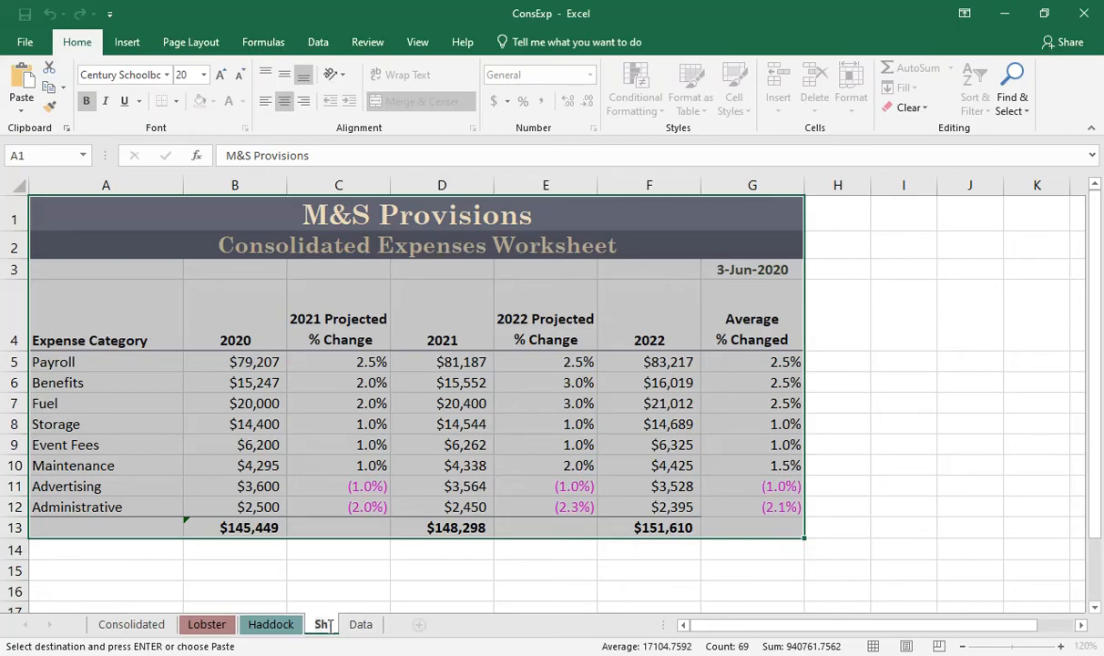
{"action": "type", "text": "imp"}
{"action": "key", "text": "Return"}
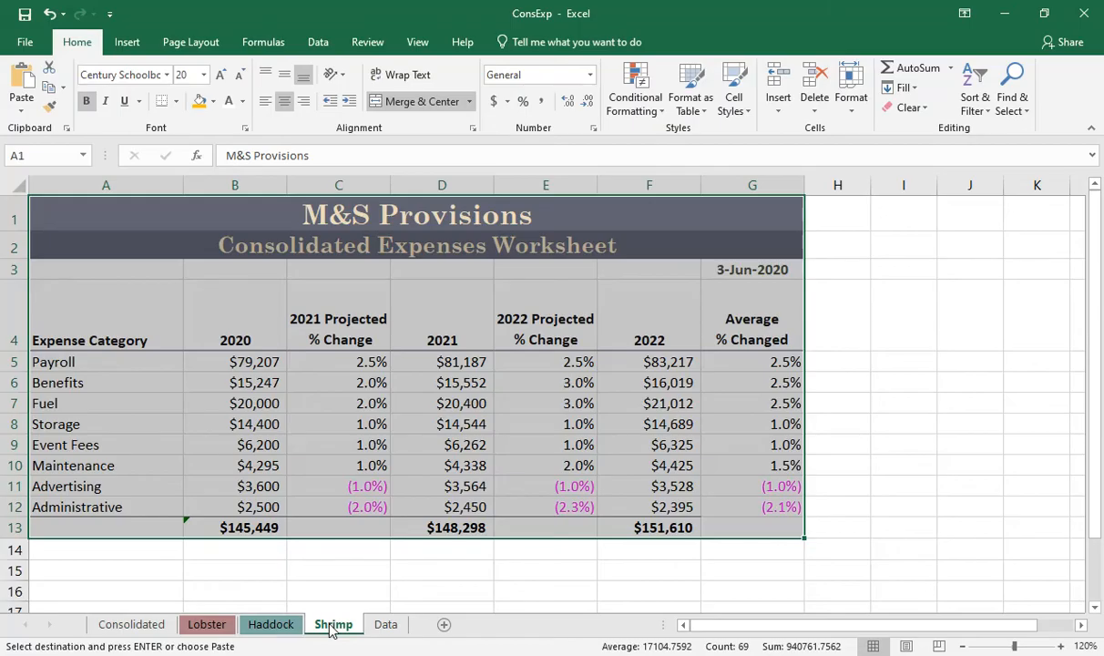
Step: Set the Shrimp sheet's tab colour to the standard Orange
{"action": "right_click", "coordinate": [332, 627]}
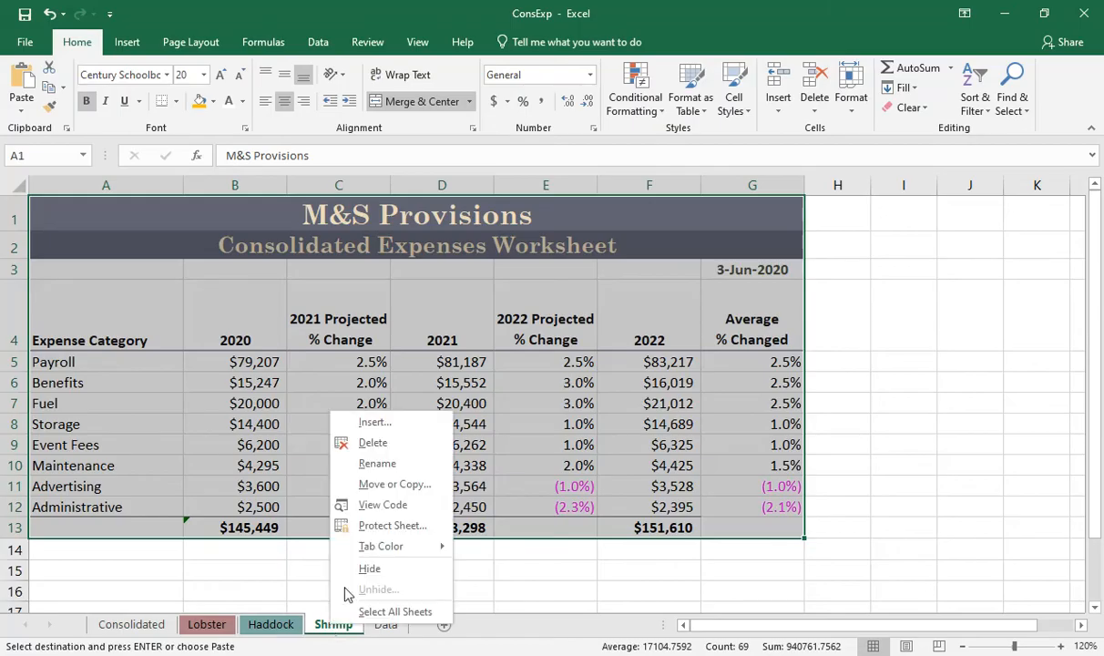
{"action": "mouse_move", "coordinate": [401, 546]}
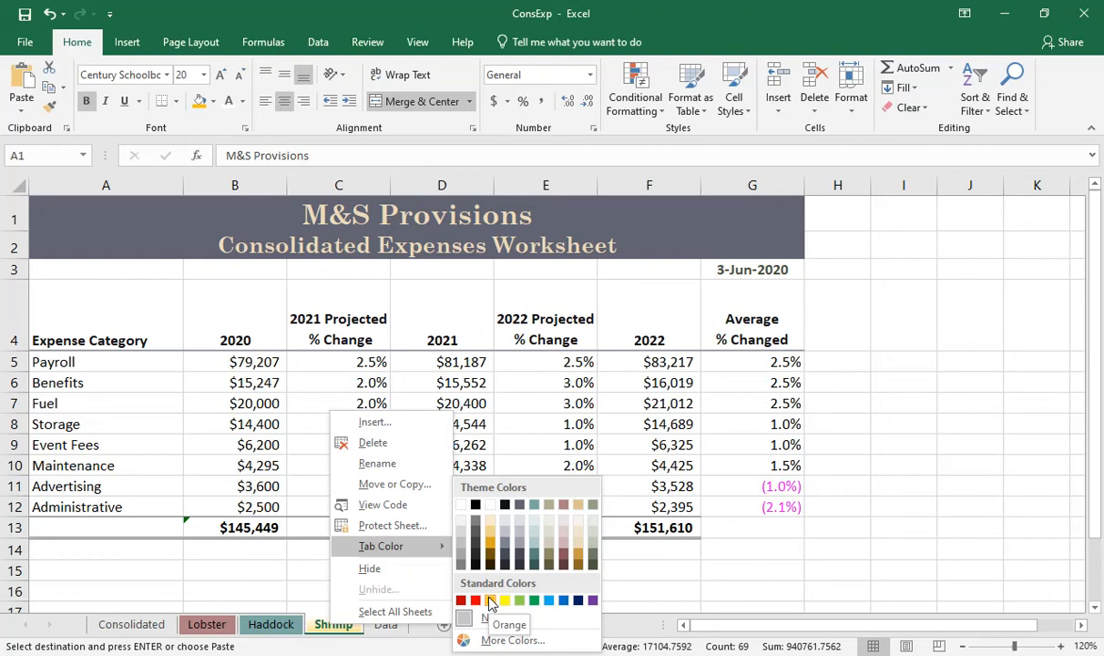
{"action": "left_click", "coordinate": [490, 602]}
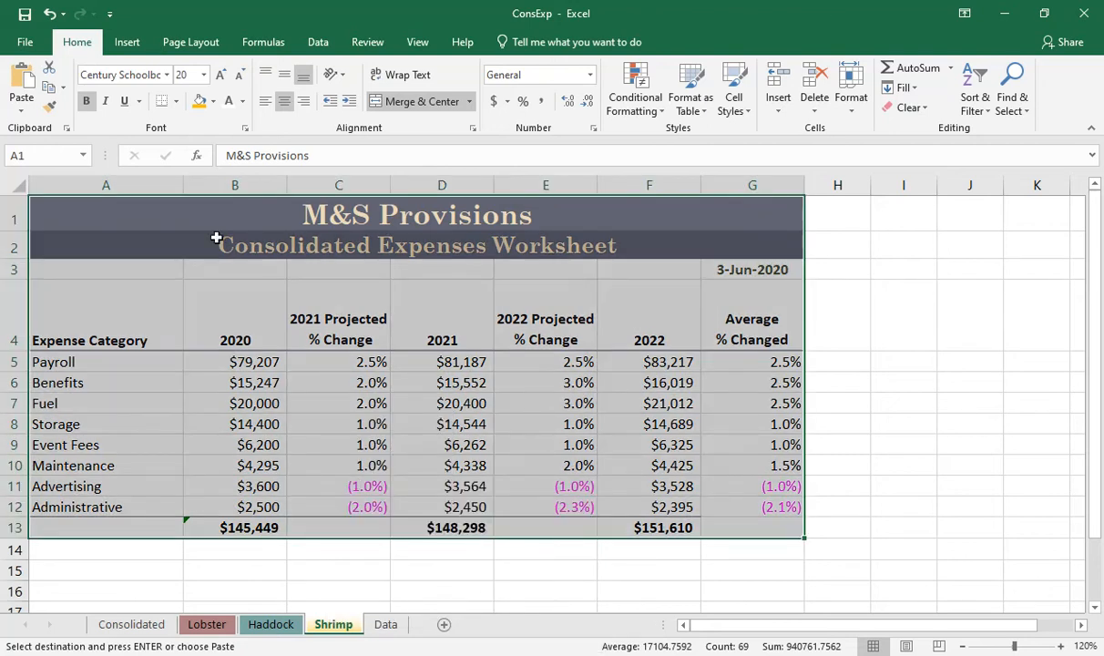
Step: Change the subtitle in cell A2 of the Shrimp sheet to "Sharon Shrimp Expenses Worksheet"
{"action": "left_click", "coordinate": [206, 244]}
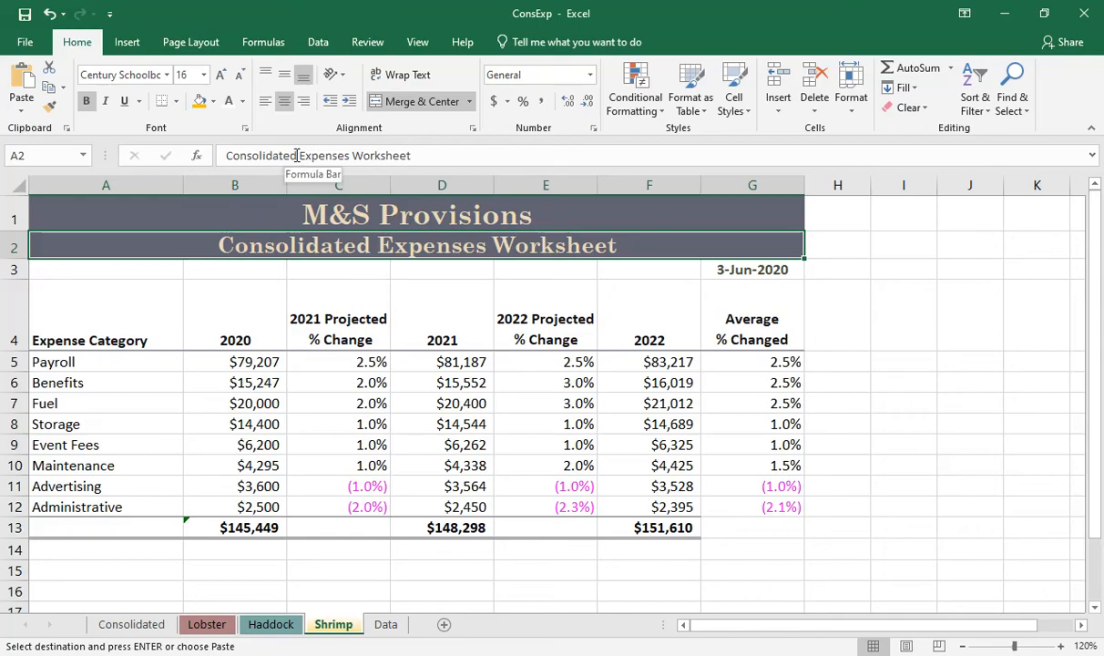
{"action": "double_click", "coordinate": [232, 155]}
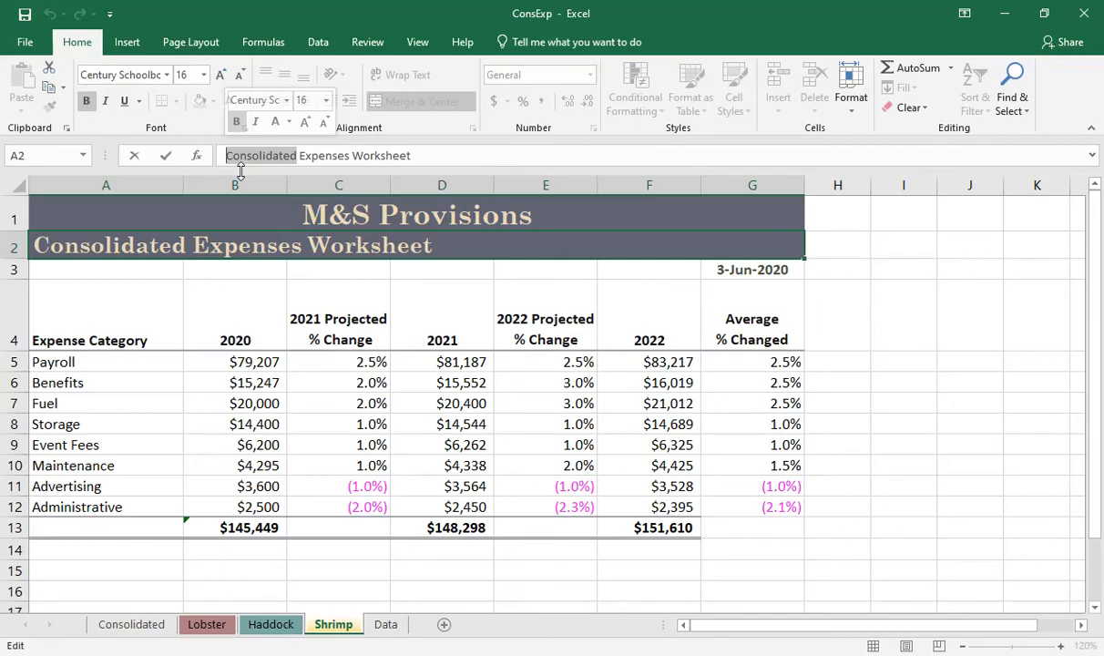
{"action": "type", "text": "Sharon Shr"}
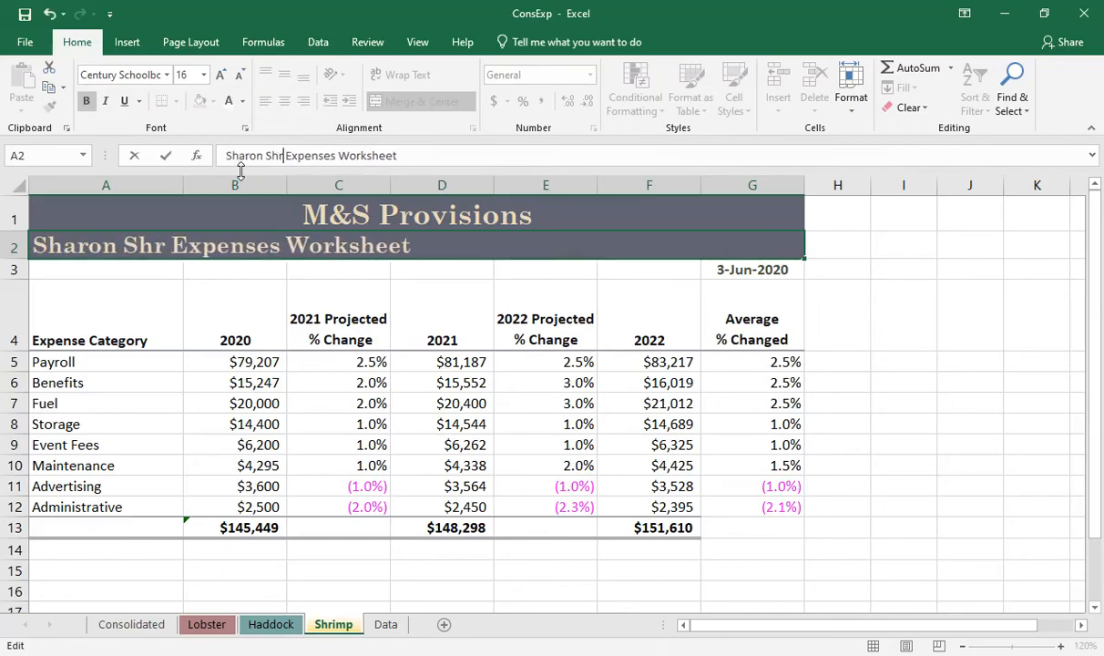
{"action": "type", "text": "imp"}
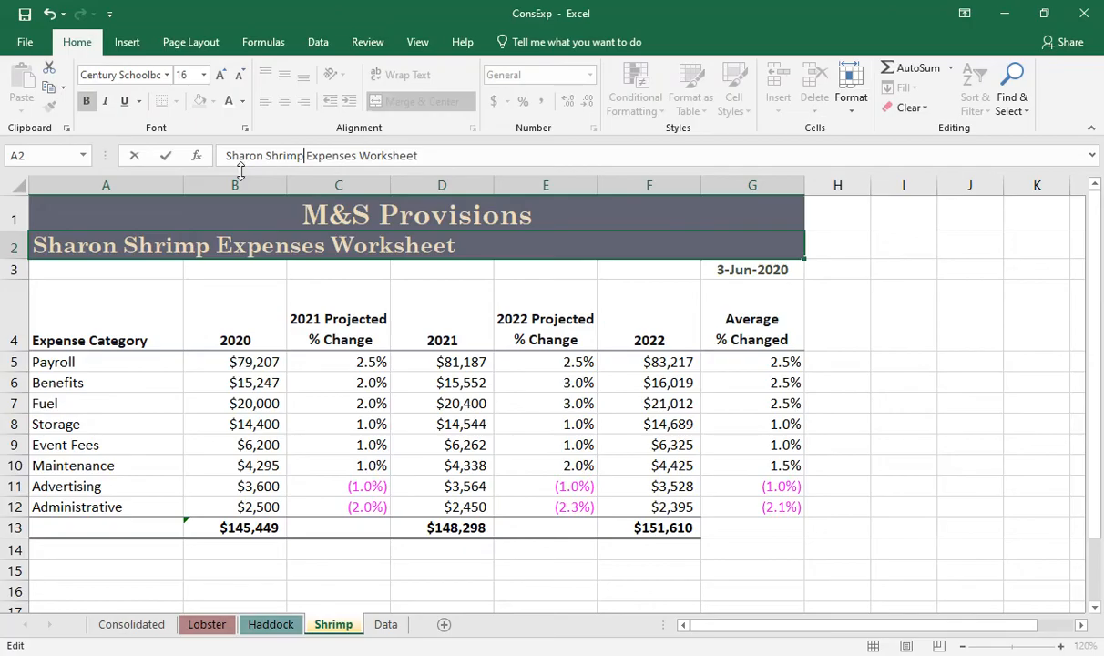
{"action": "key", "text": "Return"}
{"action": "key", "text": "Up"}
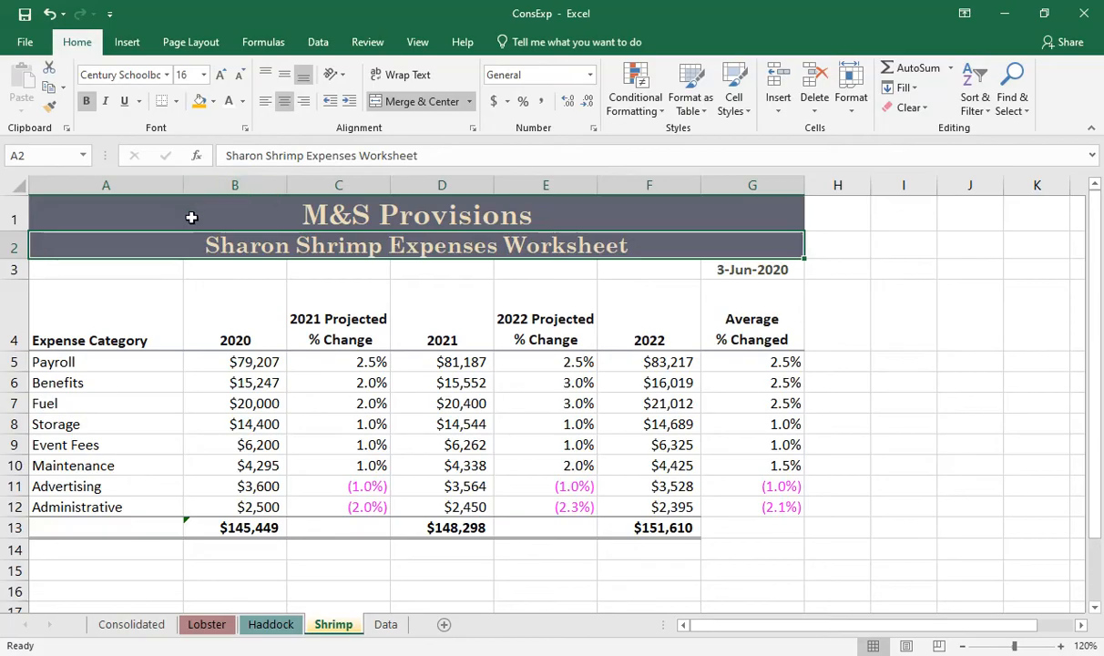
Step: Give the Shrimp sheet's two title rows, A1 and A2, a standard Orange fill and the Automatic font colour
{"action": "left_click_drag", "start_coordinate": [191, 210], "coordinate": [191, 244]}
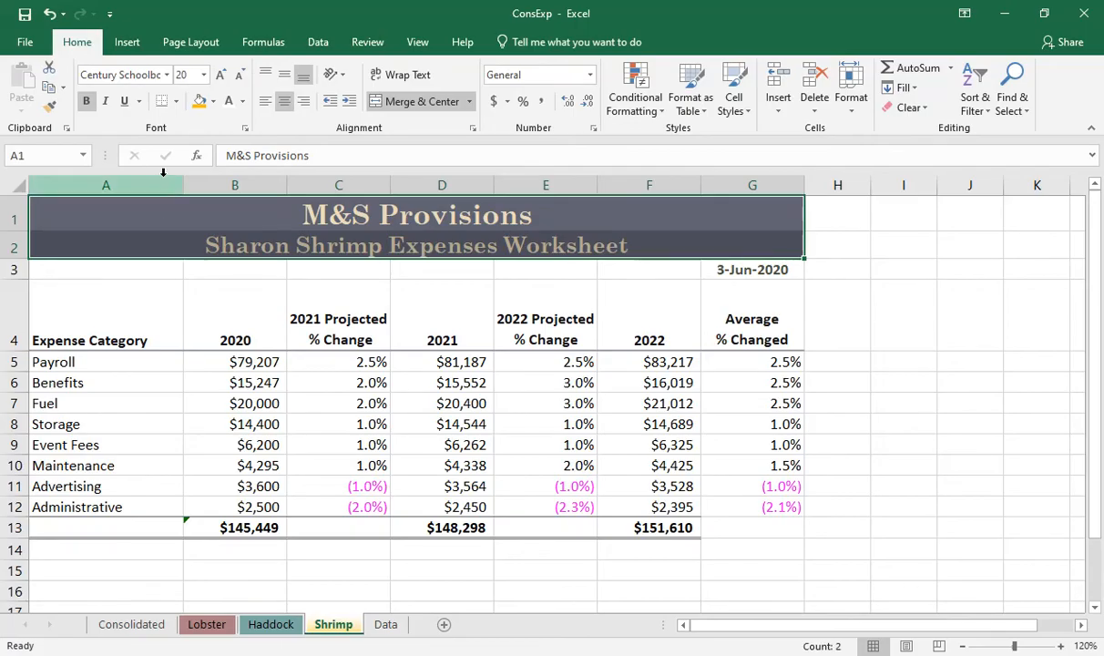
{"action": "left_click", "coordinate": [211, 103]}
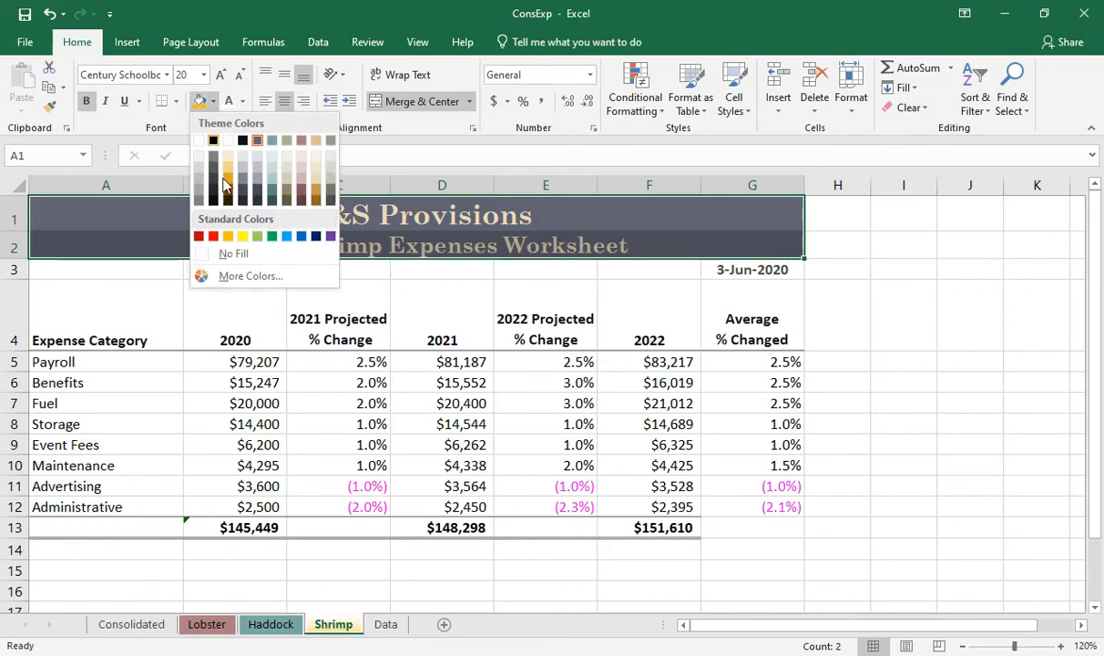
{"action": "left_click", "coordinate": [228, 236]}
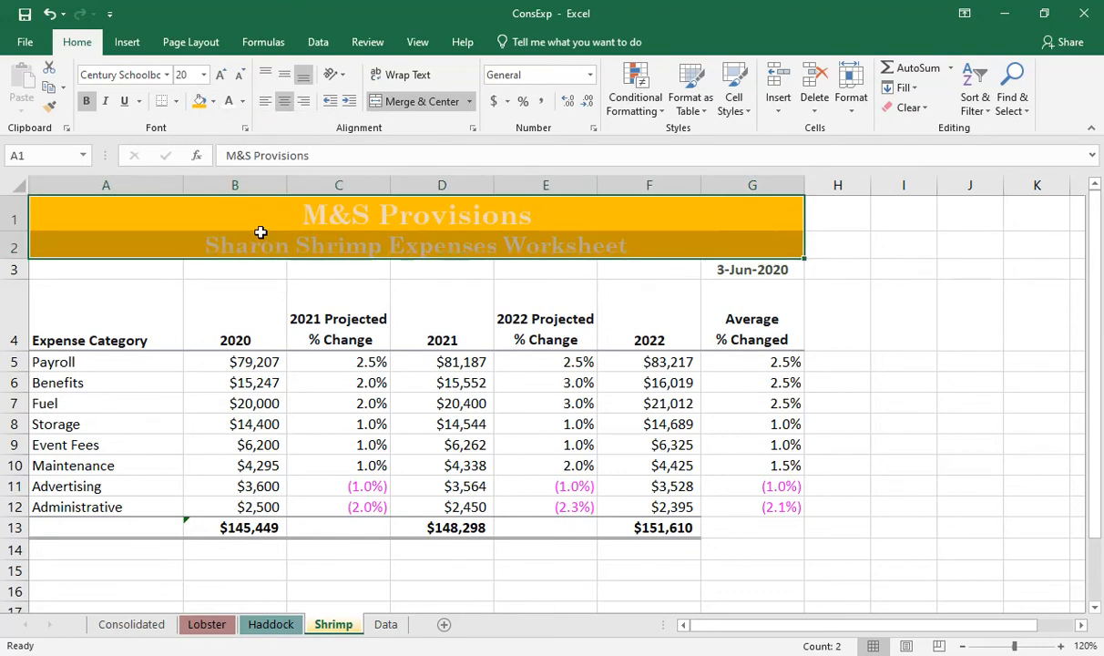
{"action": "left_click", "coordinate": [244, 104]}
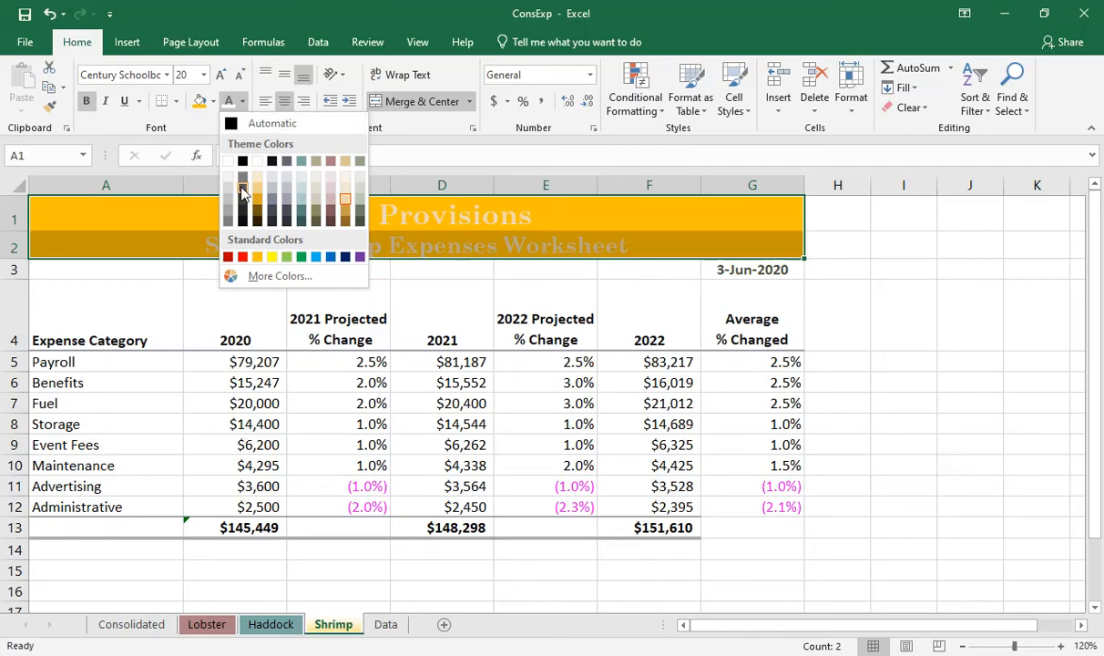
{"action": "left_click", "coordinate": [232, 124]}
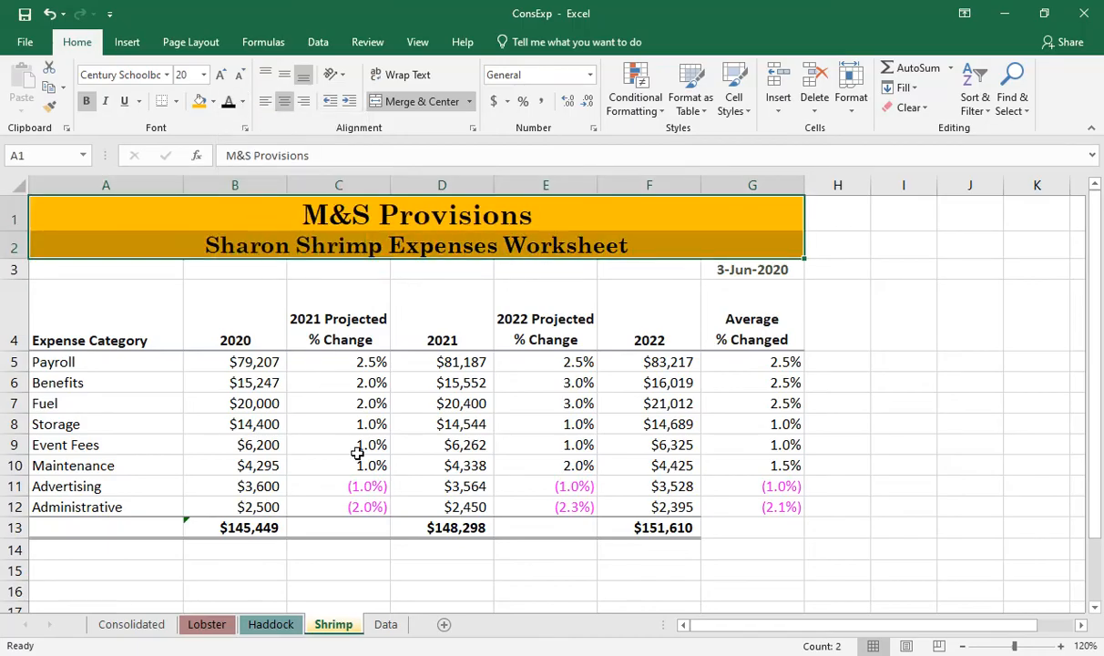
Step: Copy the Shrimp figures in A12:A19 of the Data sheet into the Shrimp sheet's 2020 column, starting at B5
{"action": "left_click", "coordinate": [387, 625]}
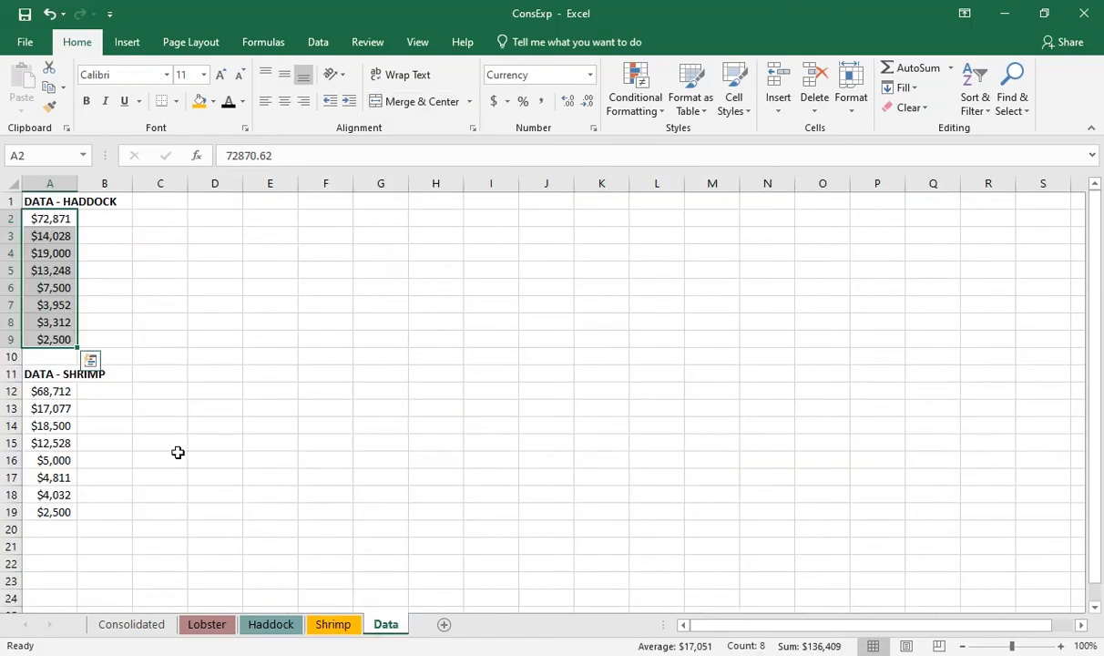
{"action": "left_click_drag", "start_coordinate": [53, 392], "coordinate": [54, 512]}
{"action": "key", "text": "ctrl+c"}
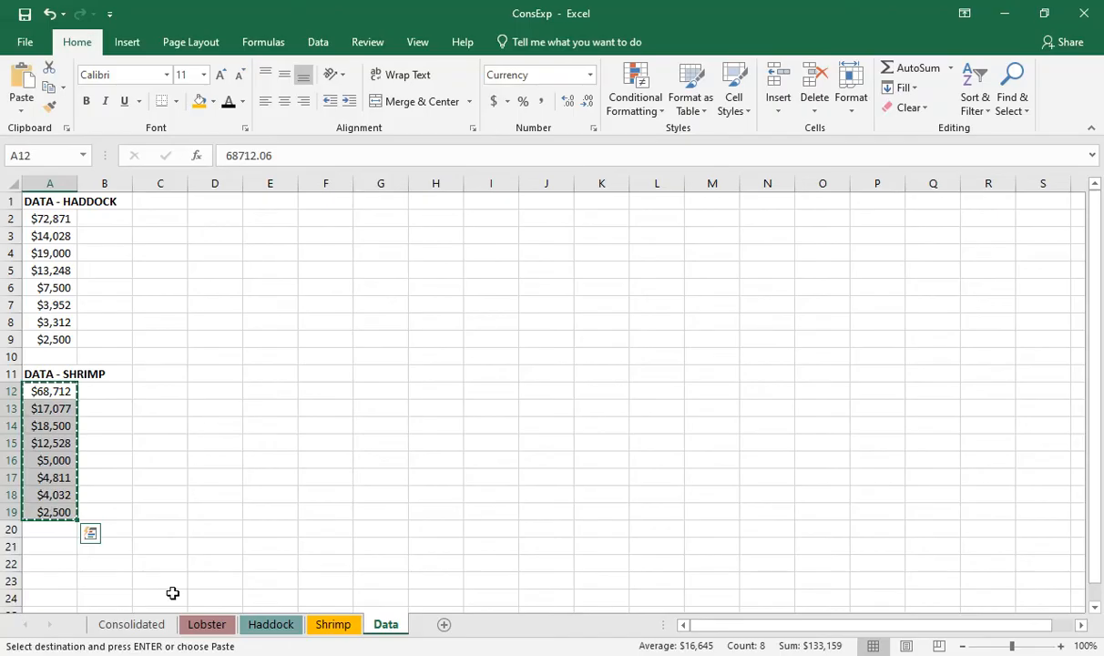
{"action": "left_click", "coordinate": [330, 625]}
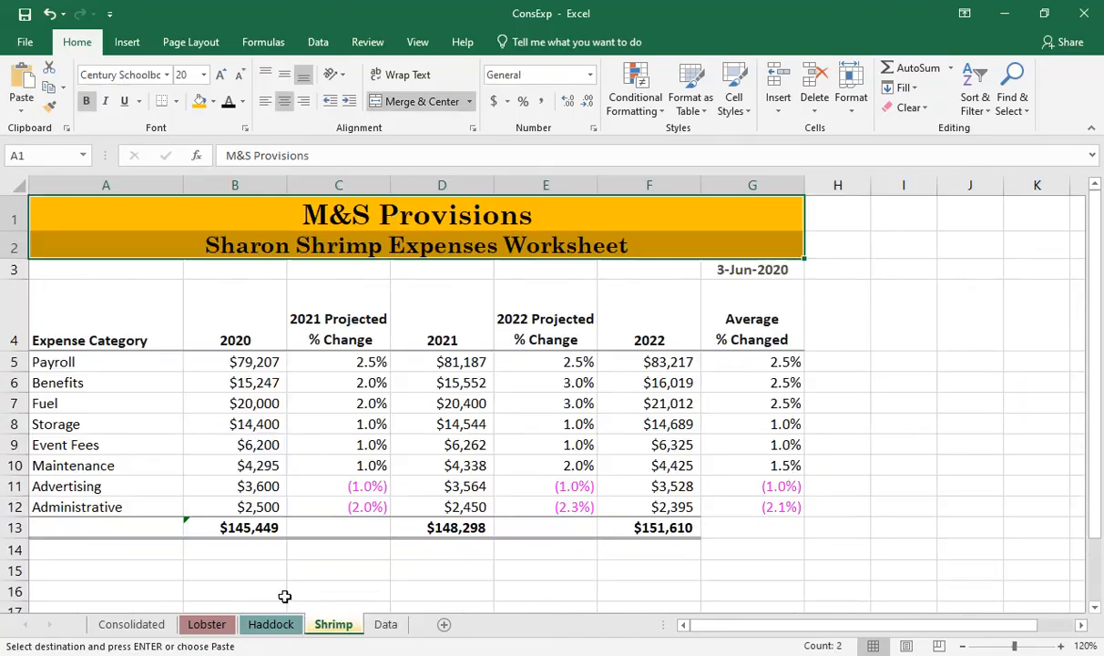
{"action": "left_click", "coordinate": [220, 361]}
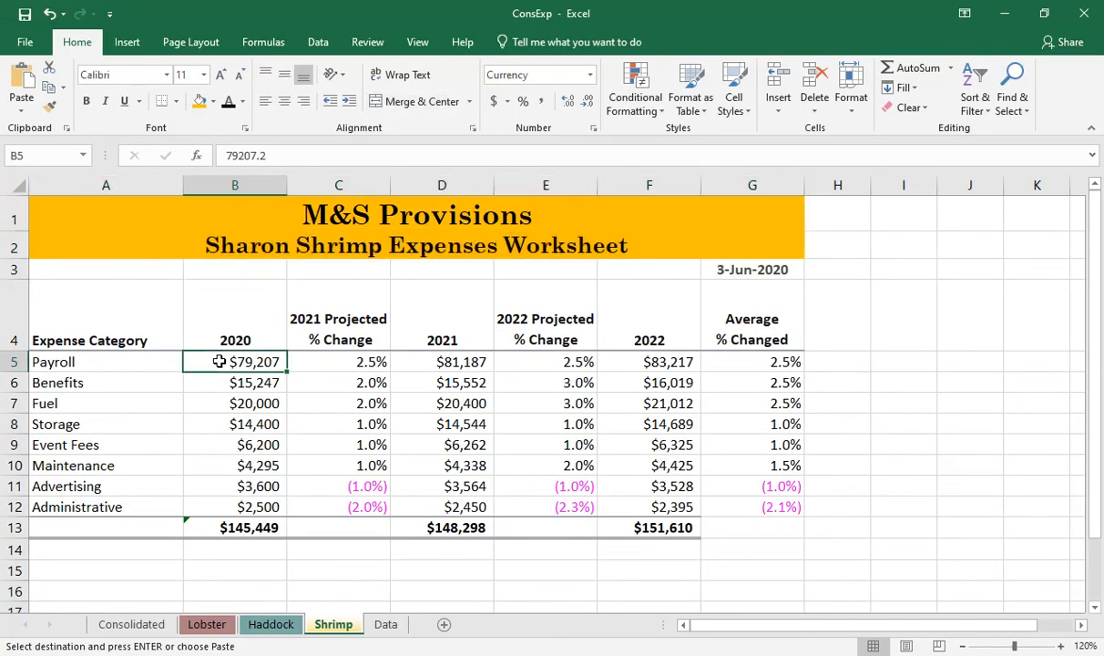
{"action": "key", "text": "ctrl+v"}
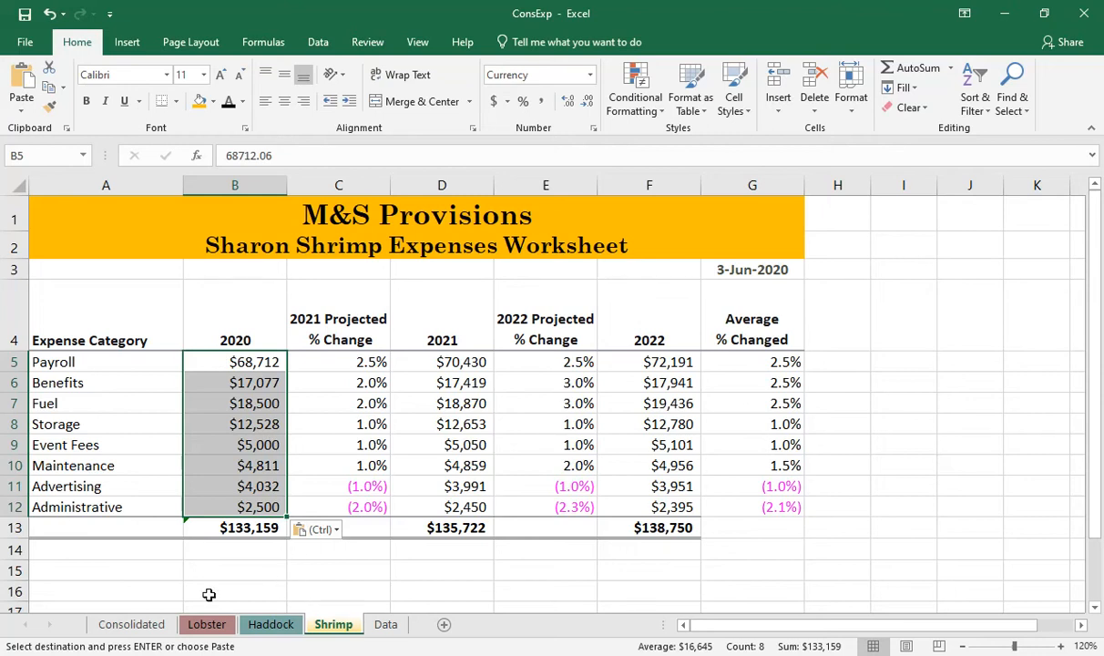
Step: Review the Lobster, Haddock and Shrimp sheets one after another
{"action": "left_click", "coordinate": [207, 627]}
{"action": "left_click", "coordinate": [264, 626]}
{"action": "left_click", "coordinate": [332, 625]}
{"action": "key", "text": "ctrl+v"}
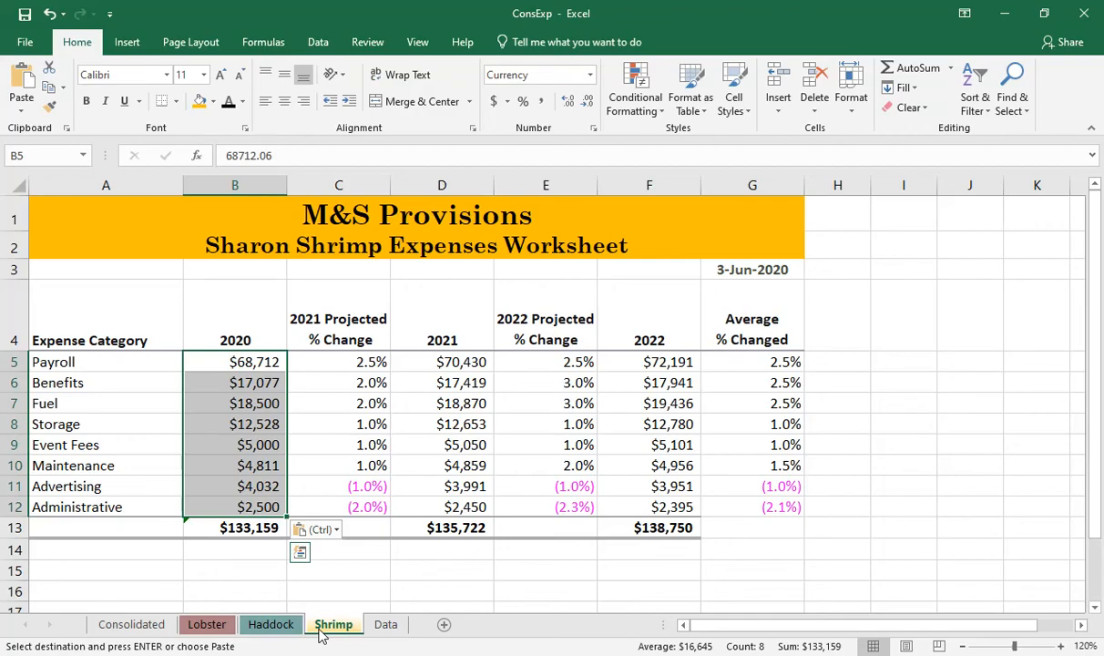
Step: Open the Consolidated sheet and re-enter its tab name as Consolidated
{"action": "left_click", "coordinate": [119, 627]}
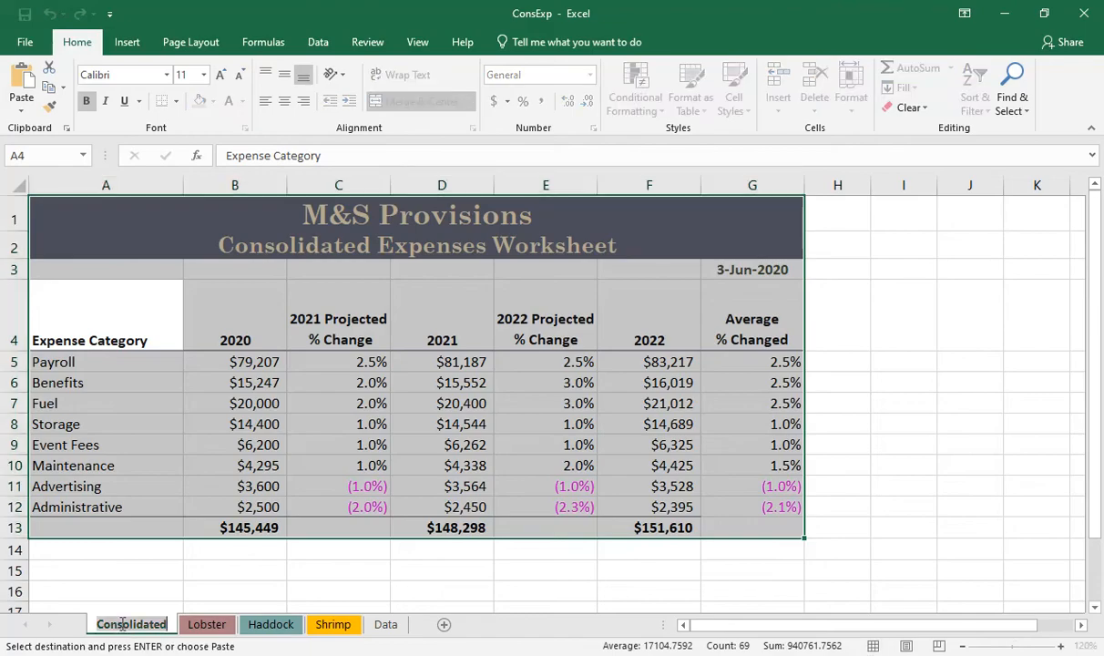
{"action": "double_click", "coordinate": [123, 627]}
{"action": "double_click", "coordinate": [116, 626]}
{"action": "type", "text": "Sheet1"}
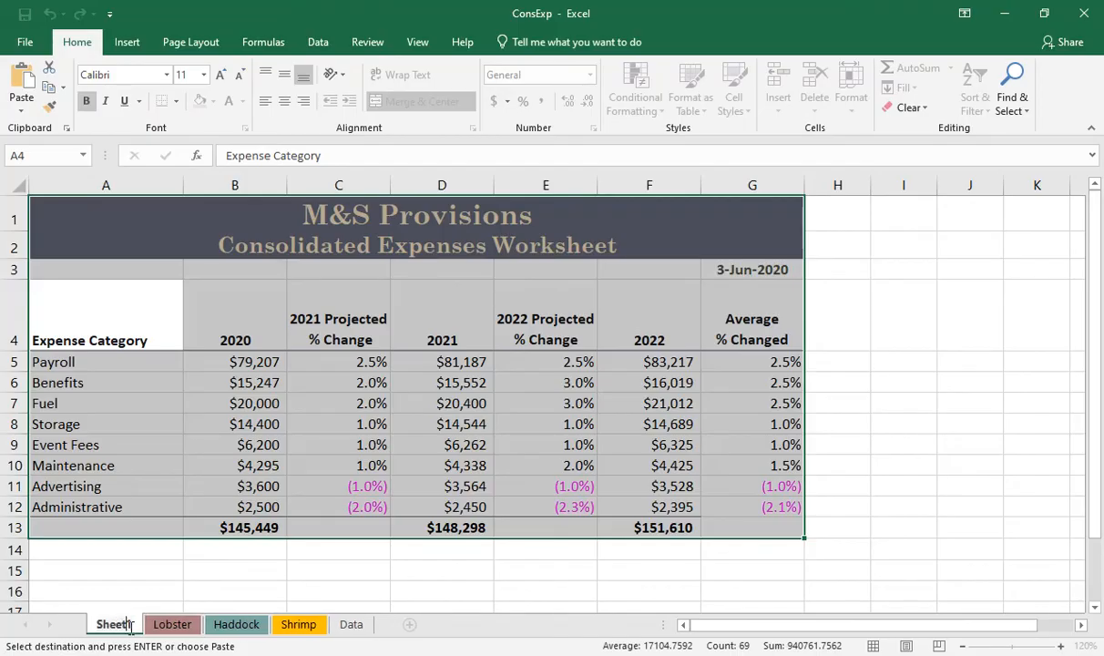
{"action": "double_click", "coordinate": [115, 625]}
{"action": "type", "text": "Consol"}
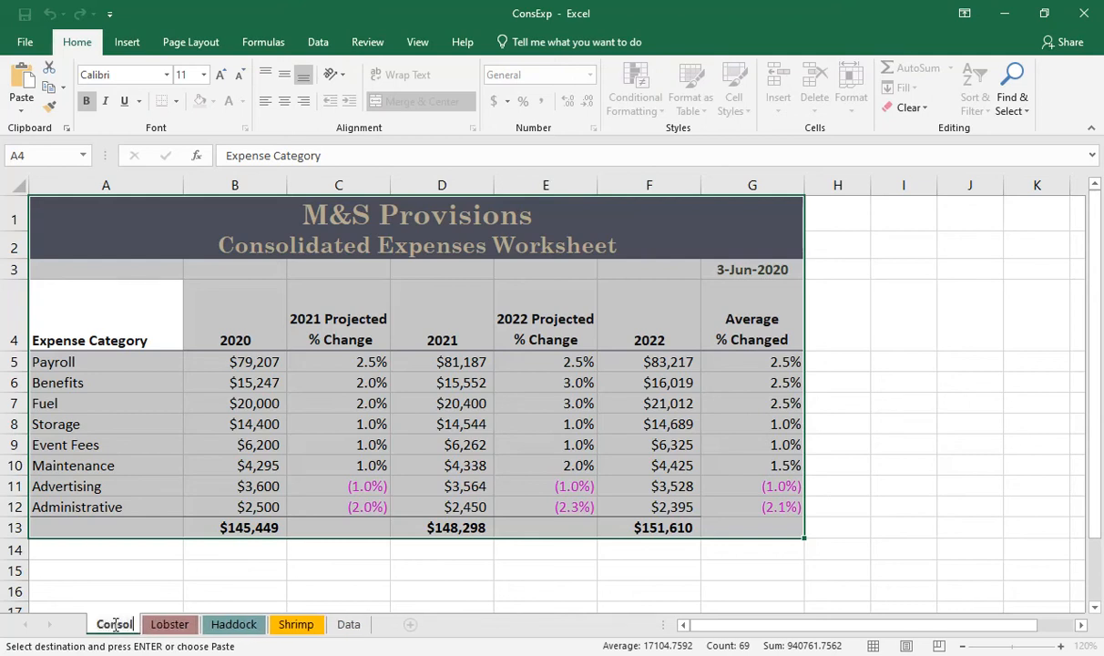
{"action": "type", "text": "idated"}
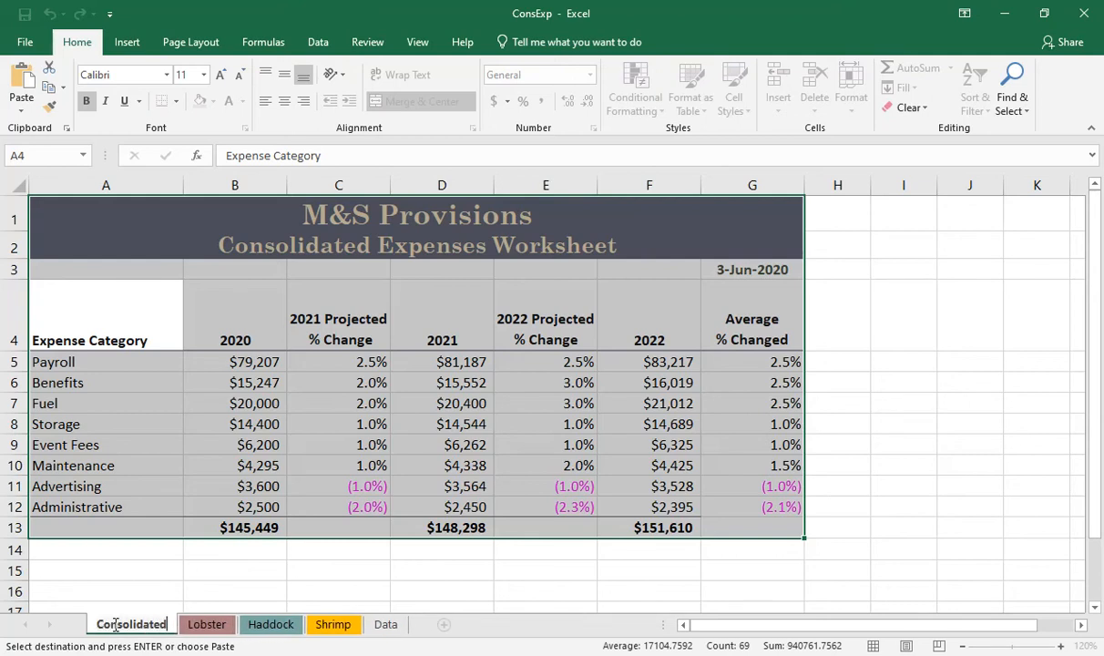
{"action": "key", "text": "Return"}
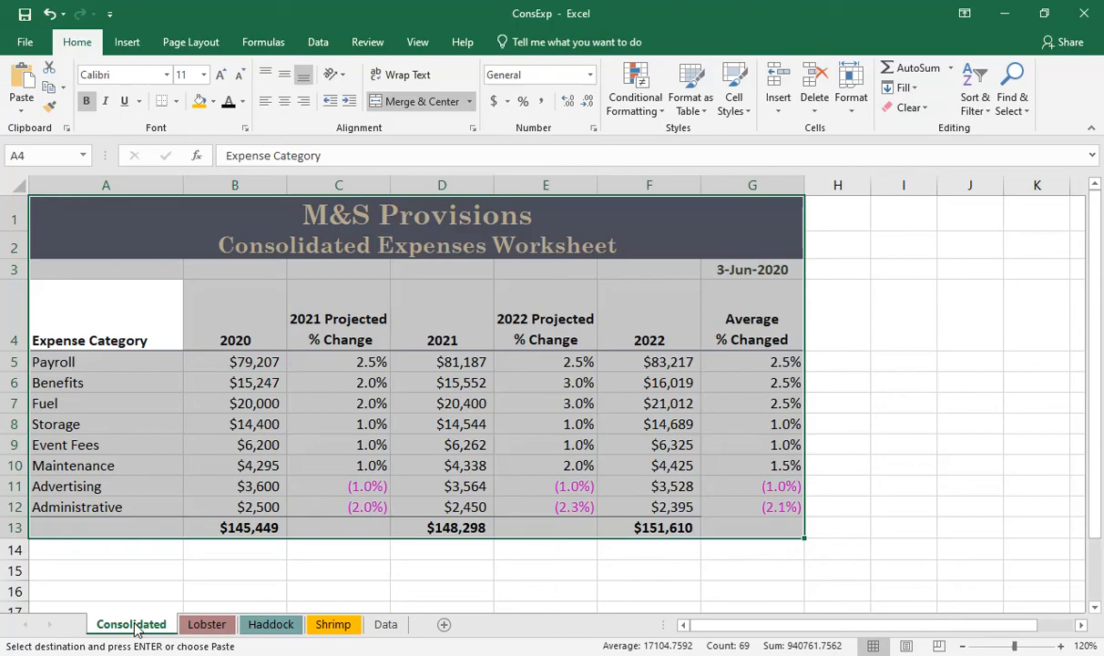
Step: Give the Consolidated sheet's tab the blue-grey theme colour that matches its title rows, and select the subtitle in A2
{"action": "right_click", "coordinate": [135, 619]}
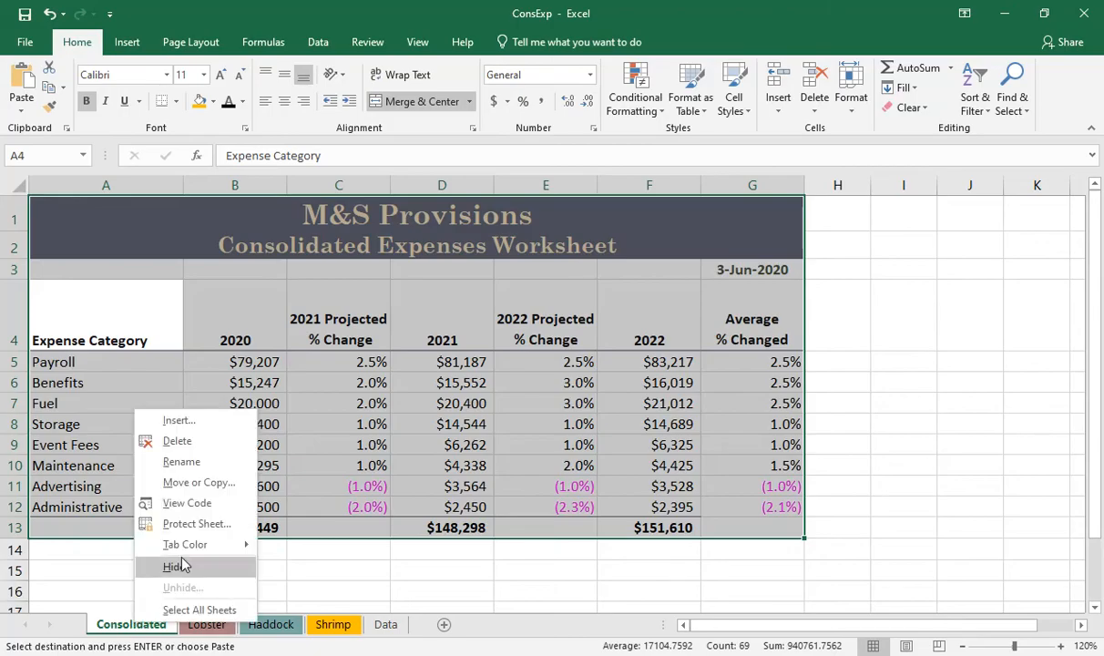
{"action": "mouse_move", "coordinate": [182, 545]}
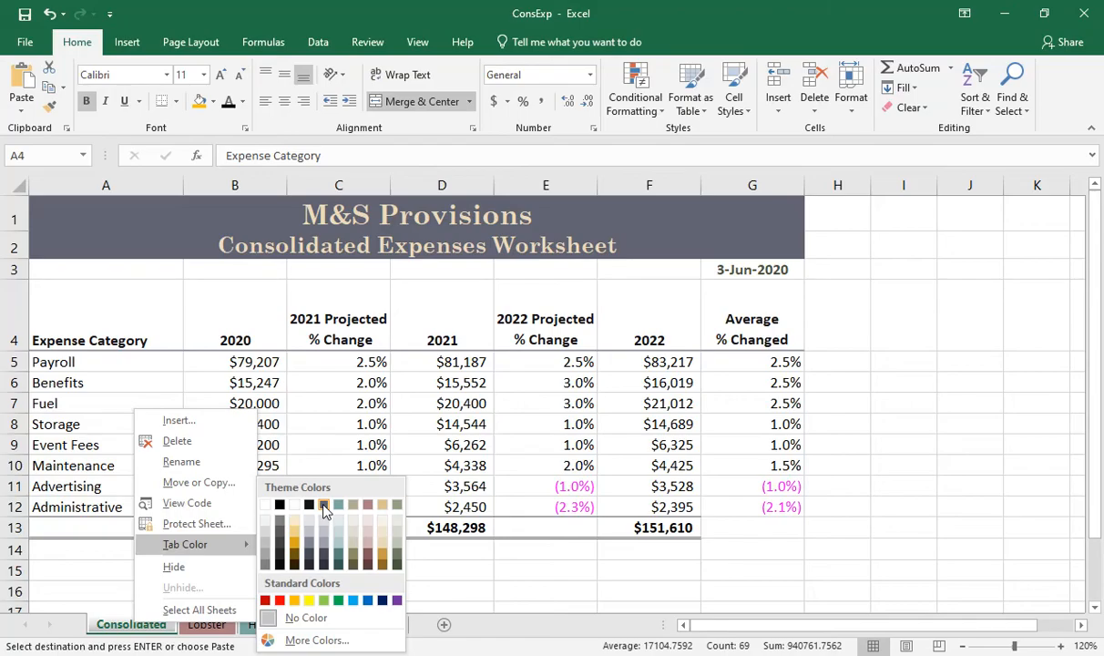
{"action": "left_click", "coordinate": [324, 508]}
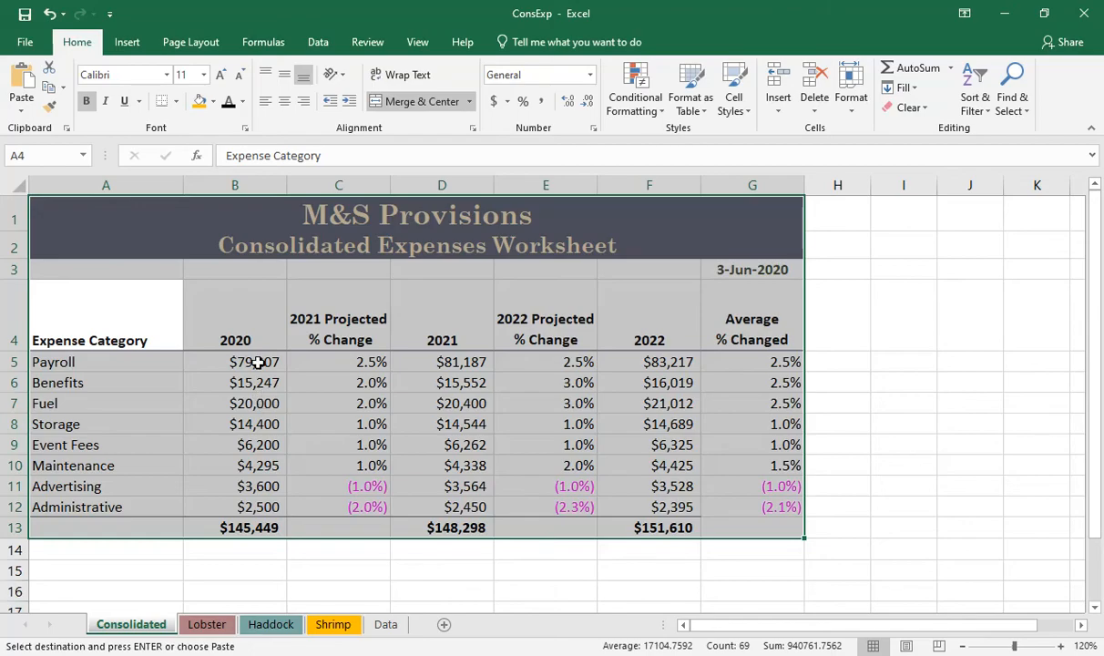
{"action": "left_click", "coordinate": [262, 239]}
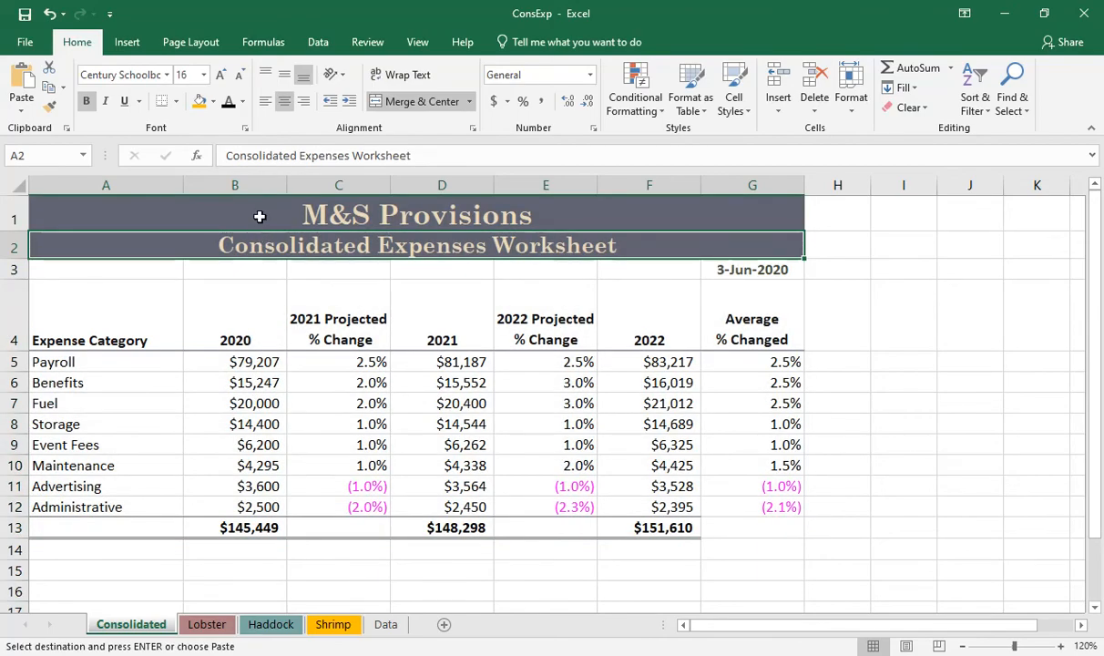
Step: Total 2020 Payroll across the three individual sheets in B5 of the Consolidated sheet with =SUM('Lobster:Shrimp'!B5)
{"action": "left_click", "coordinate": [214, 366]}
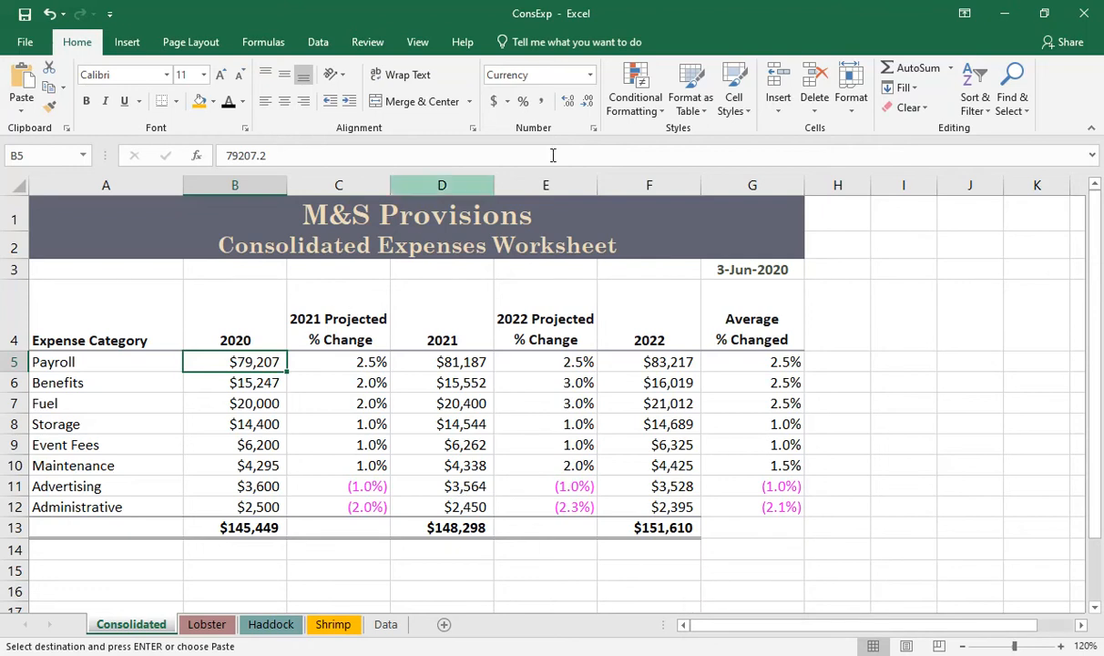
{"action": "left_click", "coordinate": [899, 73]}
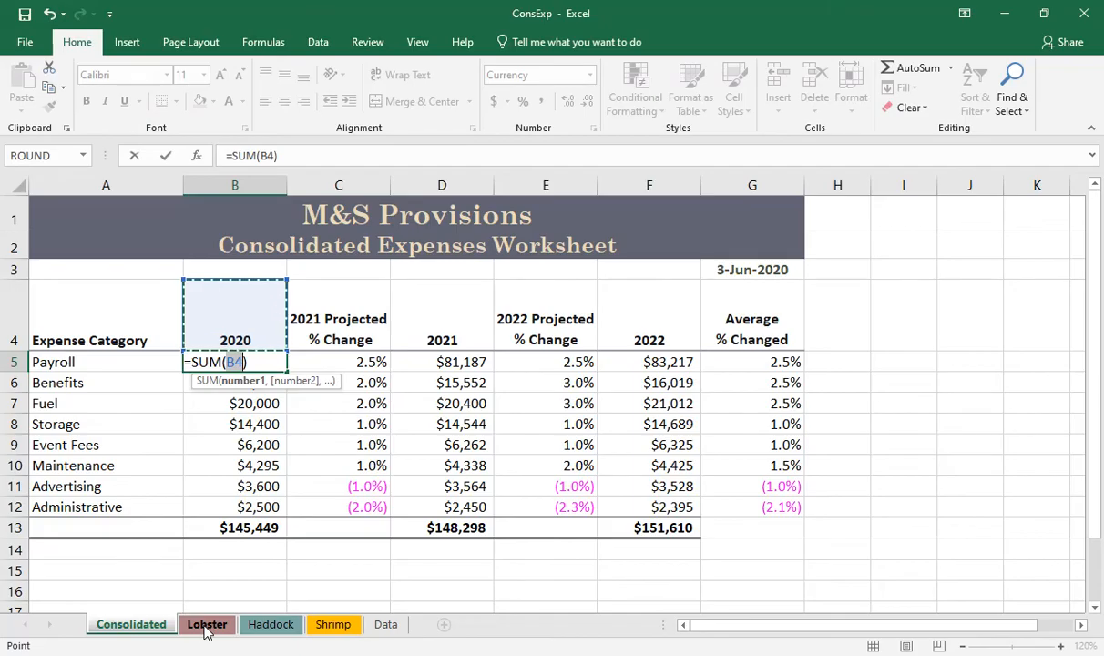
{"action": "left_click", "coordinate": [208, 626]}
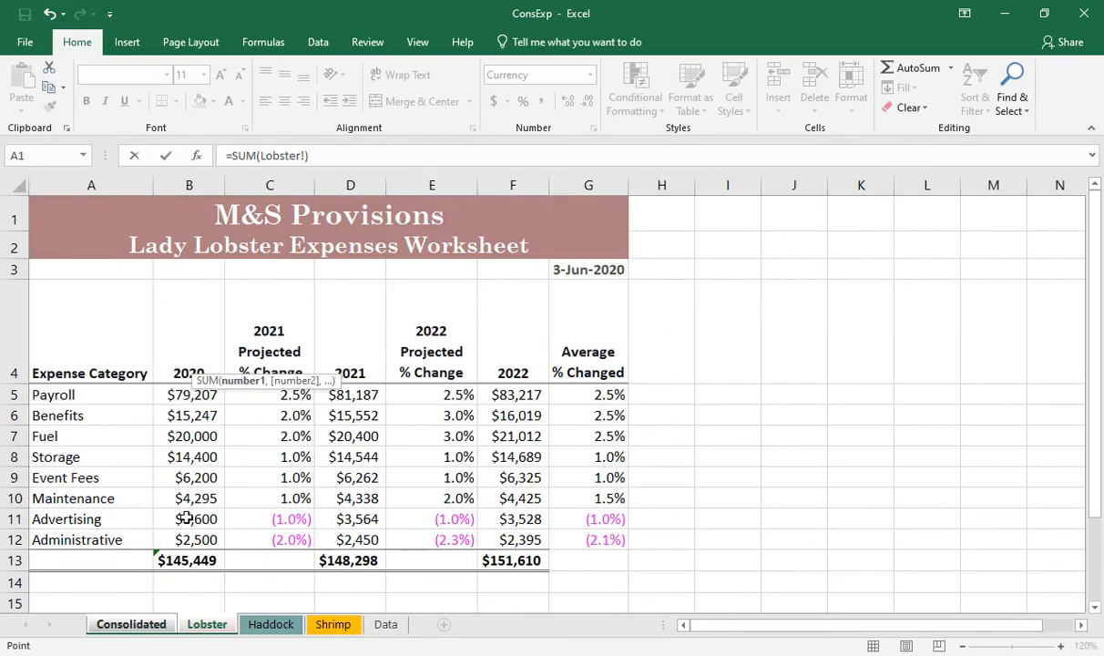
{"action": "left_click", "coordinate": [175, 398]}
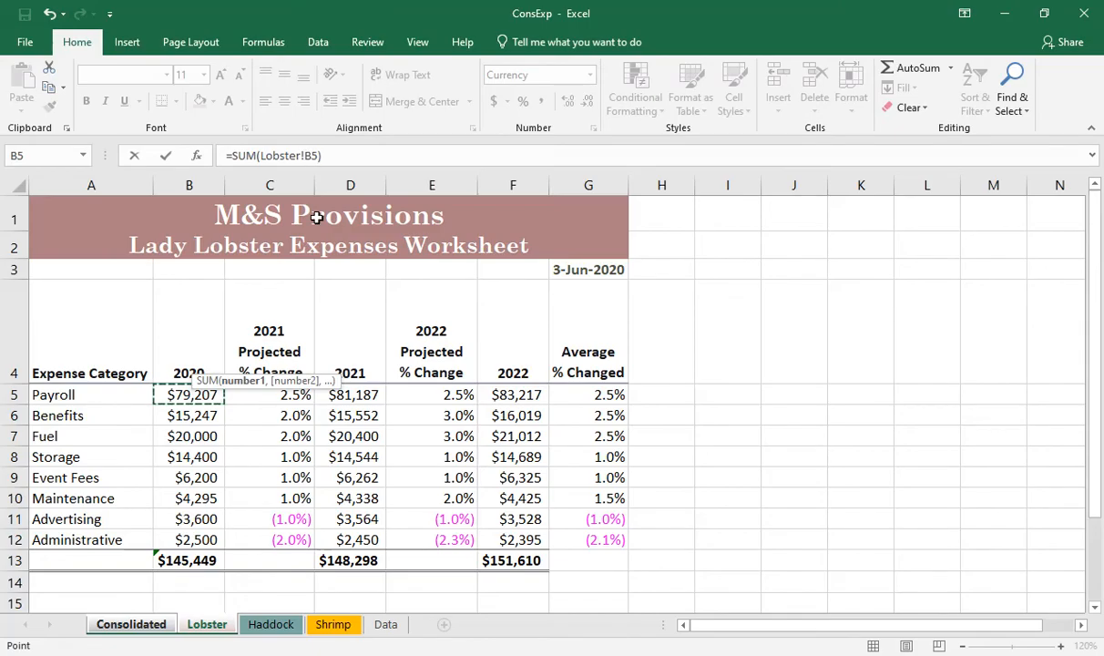
{"action": "left_click", "coordinate": [333, 625], "text": "shift"}
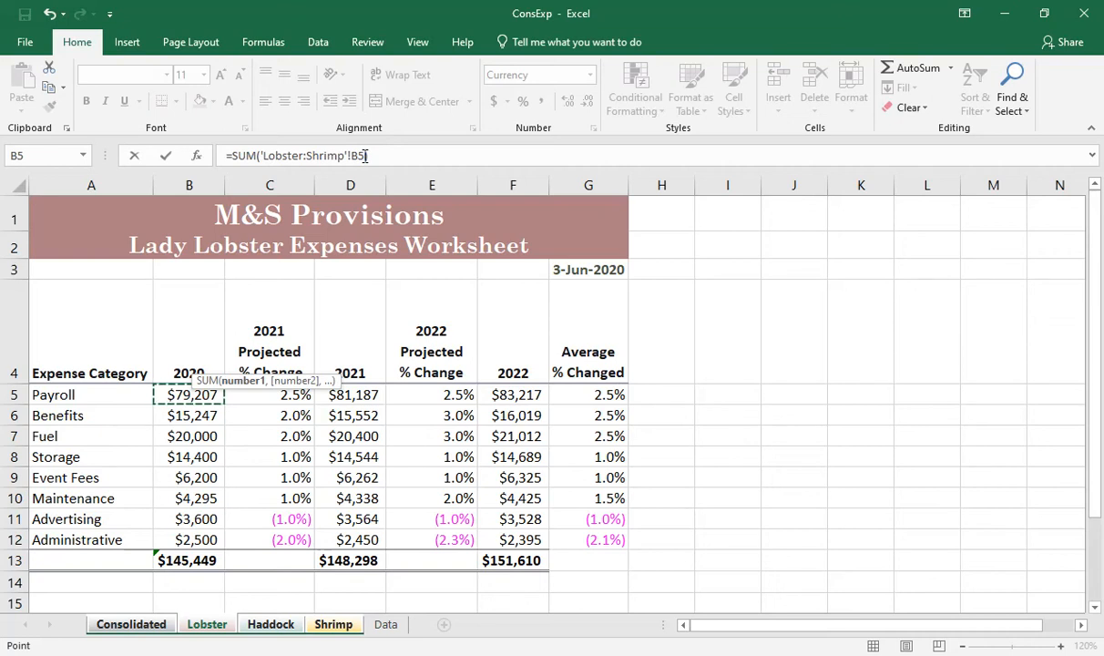
{"action": "type", "text": ")"}
{"action": "left_click", "coordinate": [165, 157]}
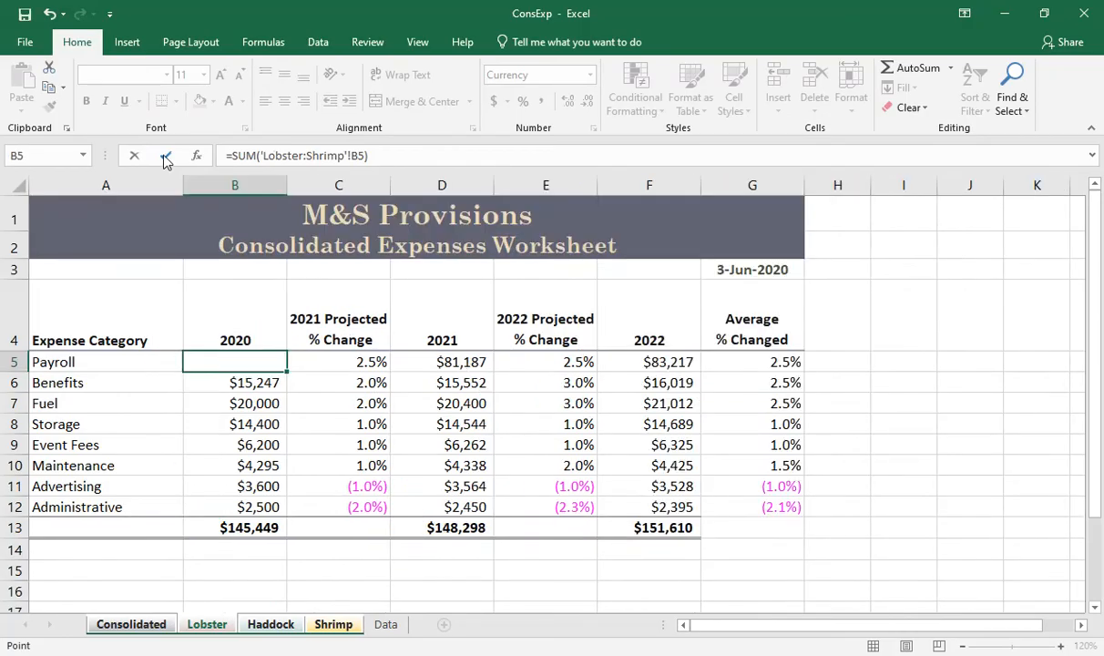
Step: Total 2020 Benefits across the Lobster to Shrimp sheets in B6 of the Consolidated sheet with =SUM('Lobster:Shrimp'!B6)
{"action": "left_click", "coordinate": [208, 384]}
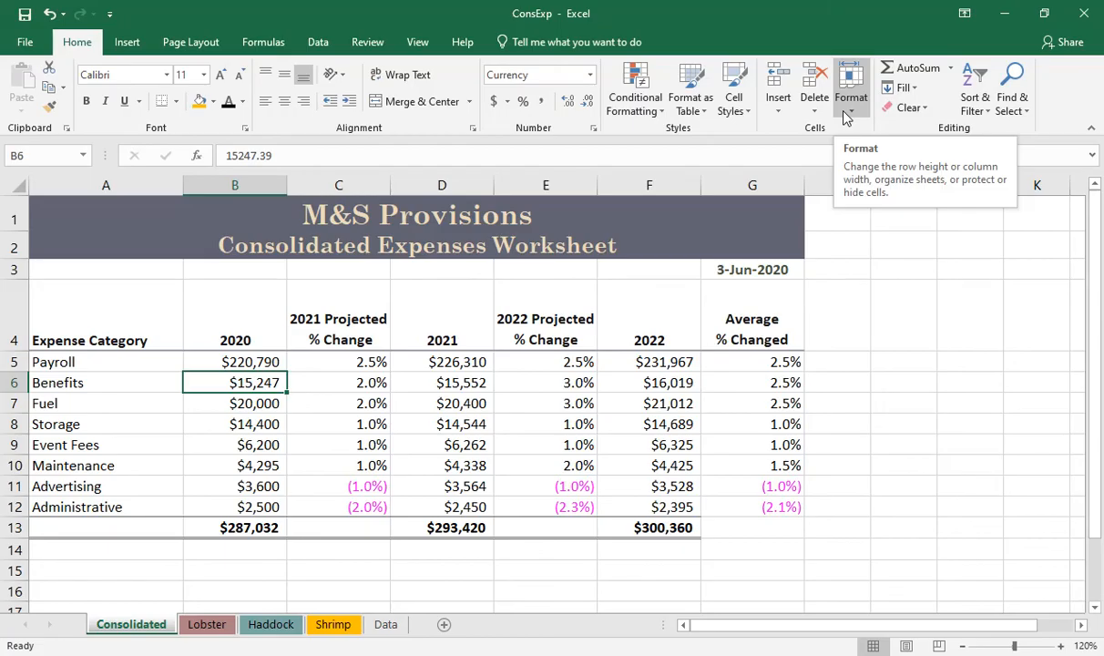
{"action": "left_click", "coordinate": [914, 70]}
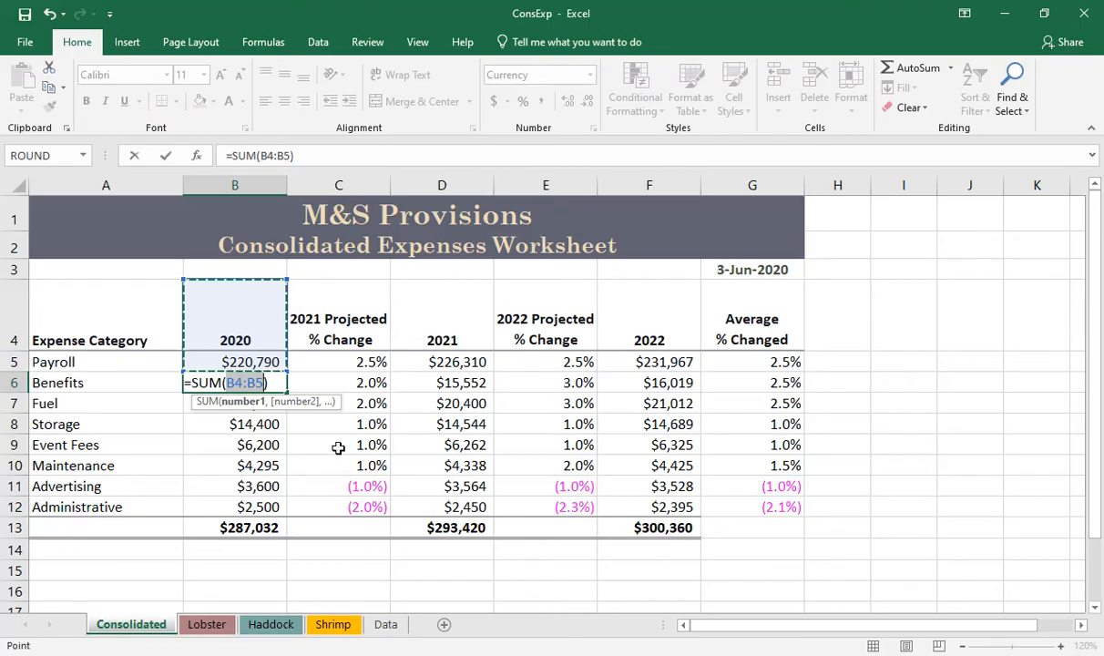
{"action": "left_click", "coordinate": [208, 627]}
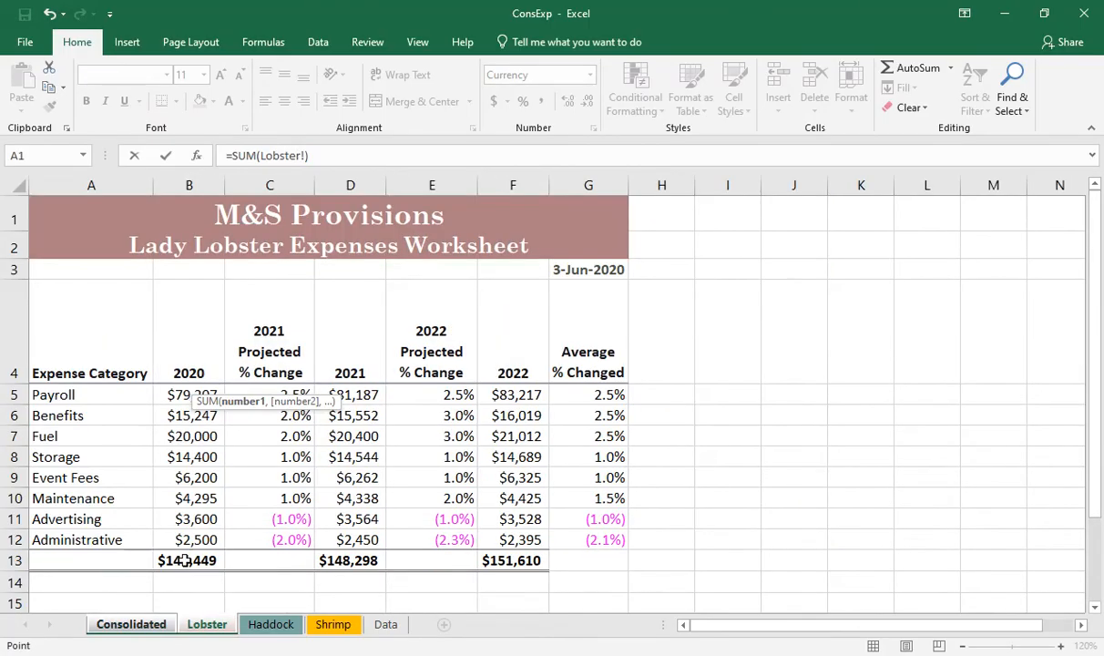
{"action": "left_click", "coordinate": [179, 417]}
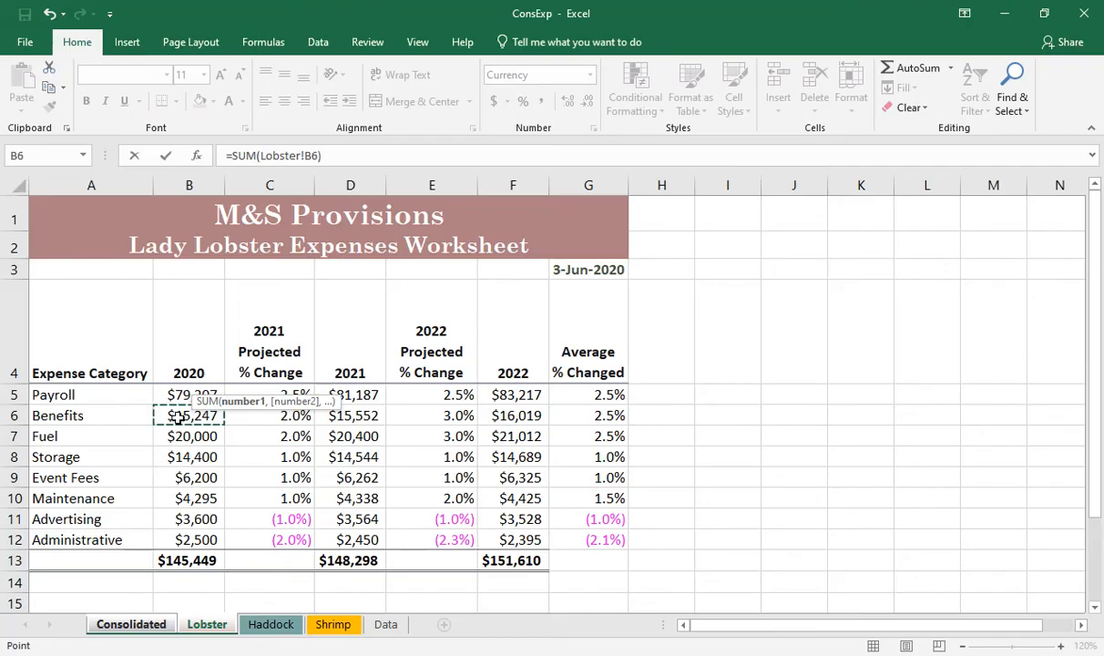
{"action": "left_click", "coordinate": [332, 627], "text": "shift"}
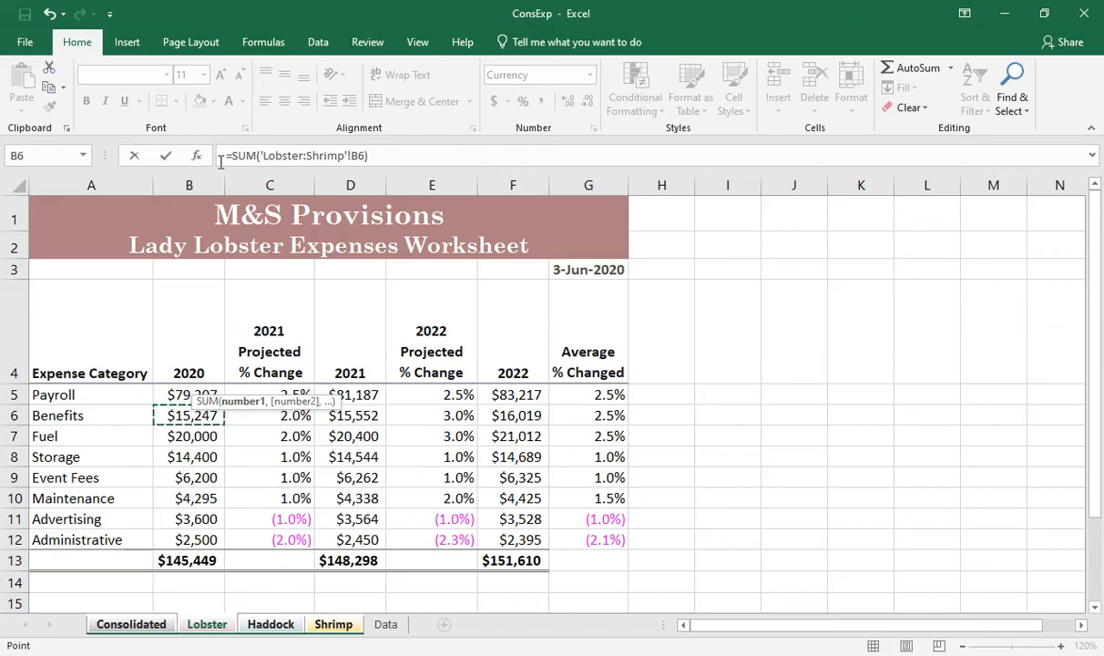
{"action": "left_click", "coordinate": [165, 160]}
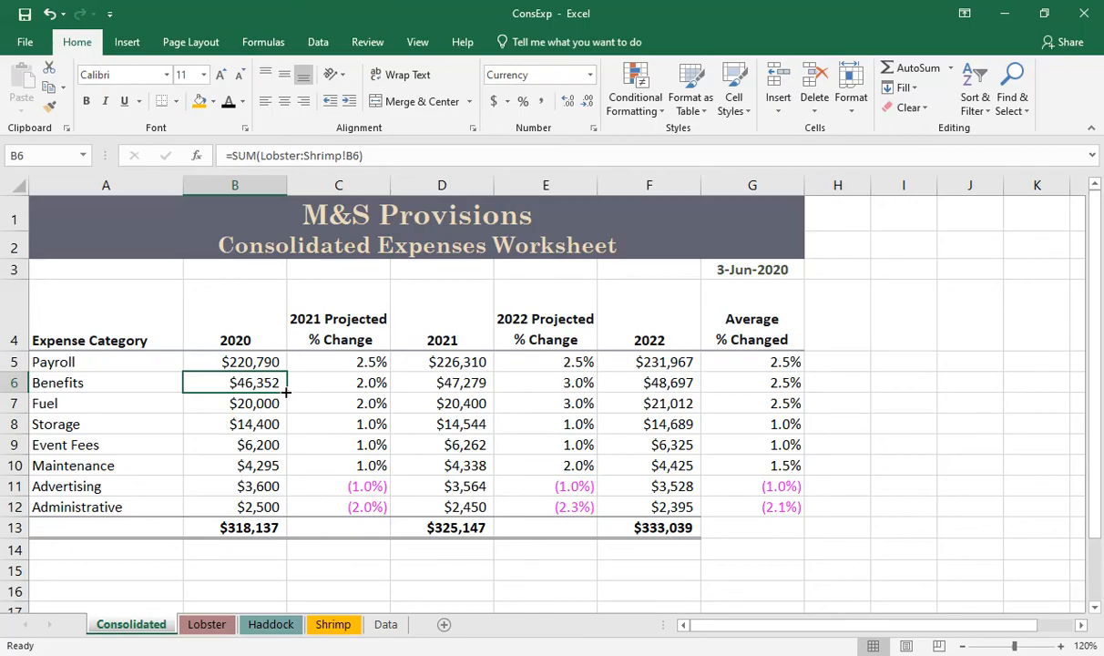
Step: Fill the cross-sheet sum from B6 down to B12 using Fill Without Formatting, and clear the selection
{"action": "left_click_drag", "start_coordinate": [285, 390], "coordinate": [270, 515]}
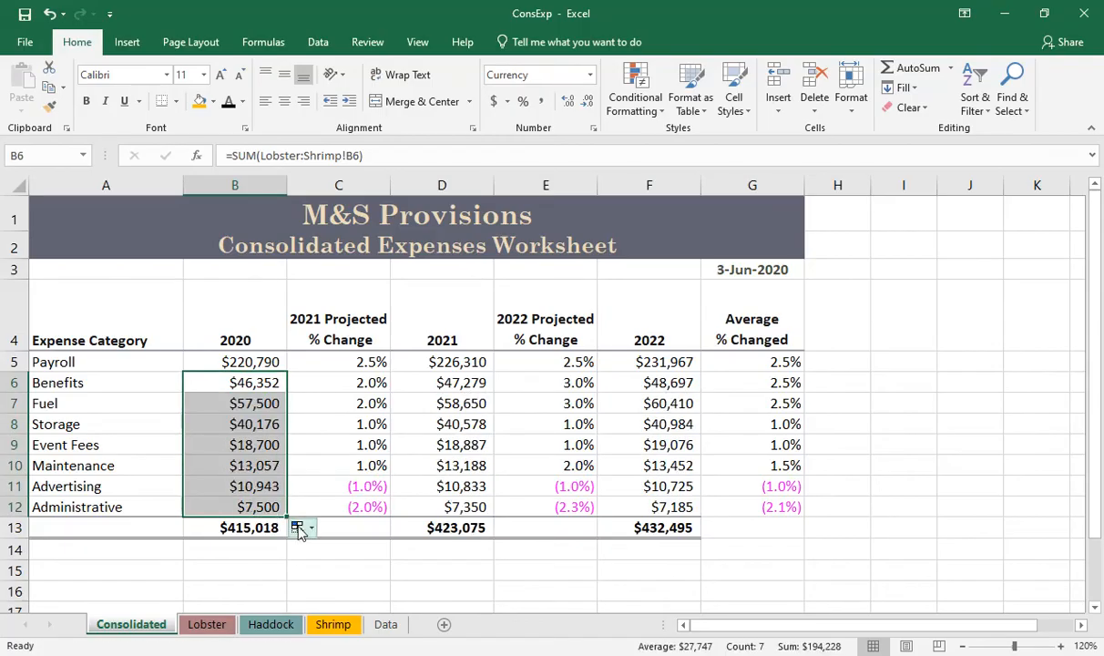
{"action": "left_click", "coordinate": [311, 534]}
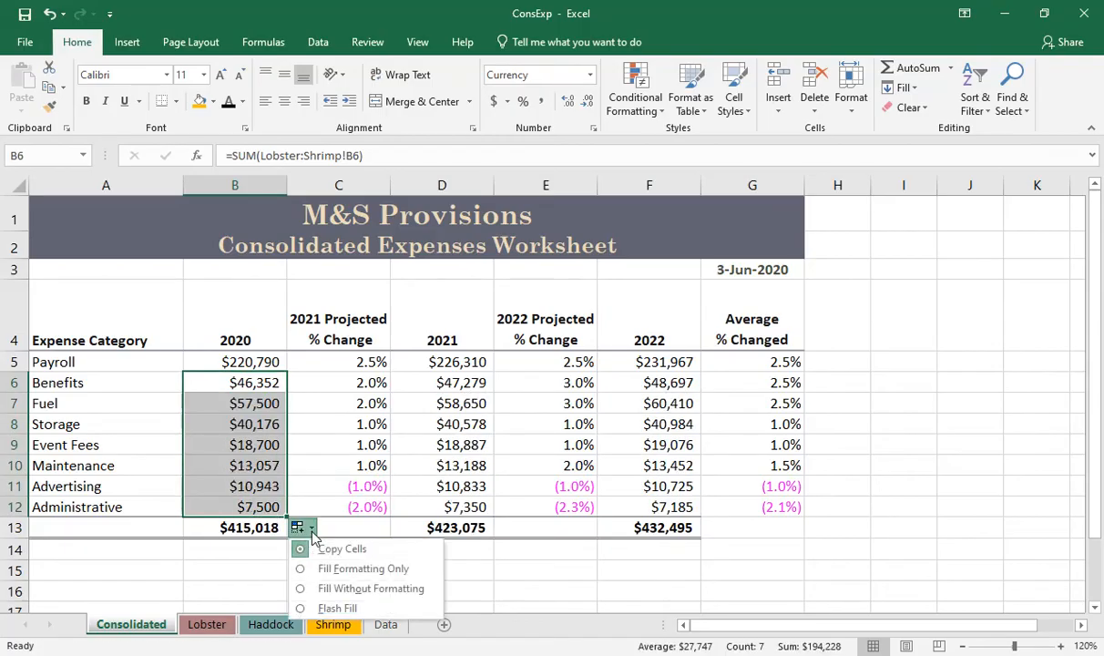
{"action": "left_click", "coordinate": [303, 590]}
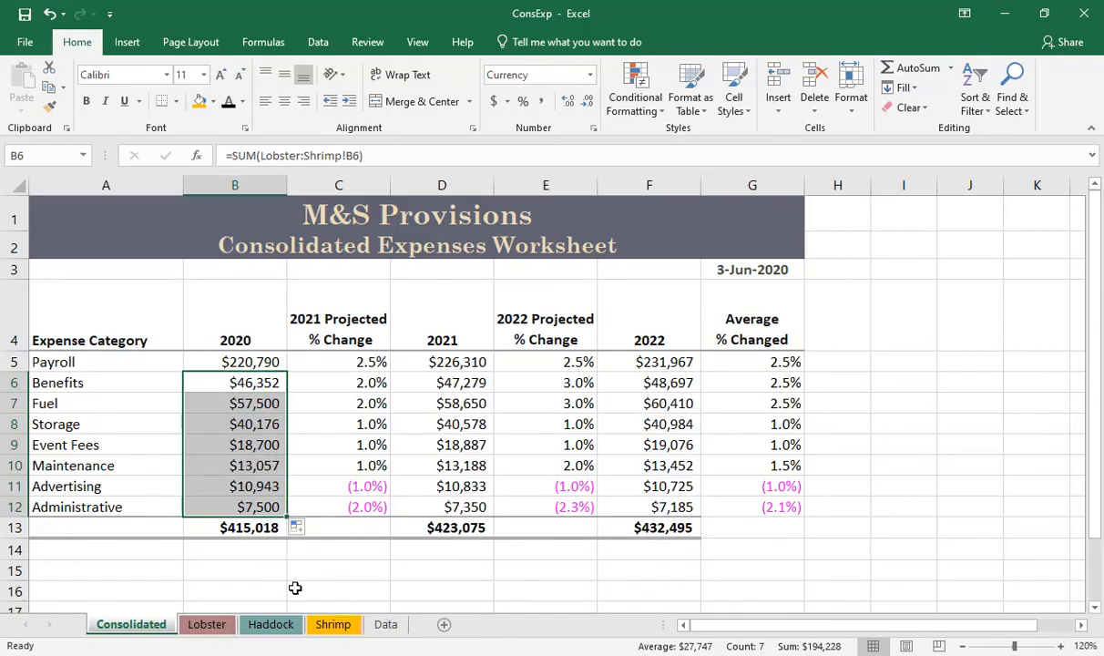
{"action": "left_click", "coordinate": [285, 586]}
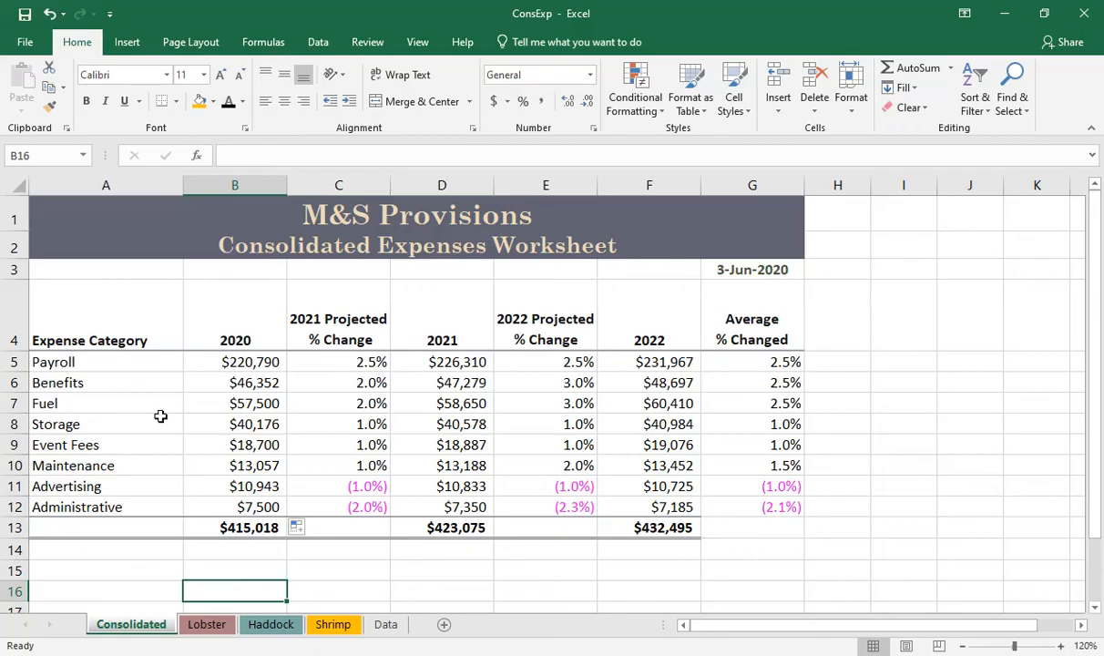
Step: Insert a 3-D pie chart of the 2020 expenses by category from A5:B12 on the Consolidated sheet
{"action": "left_click_drag", "start_coordinate": [98, 362], "coordinate": [217, 503]}
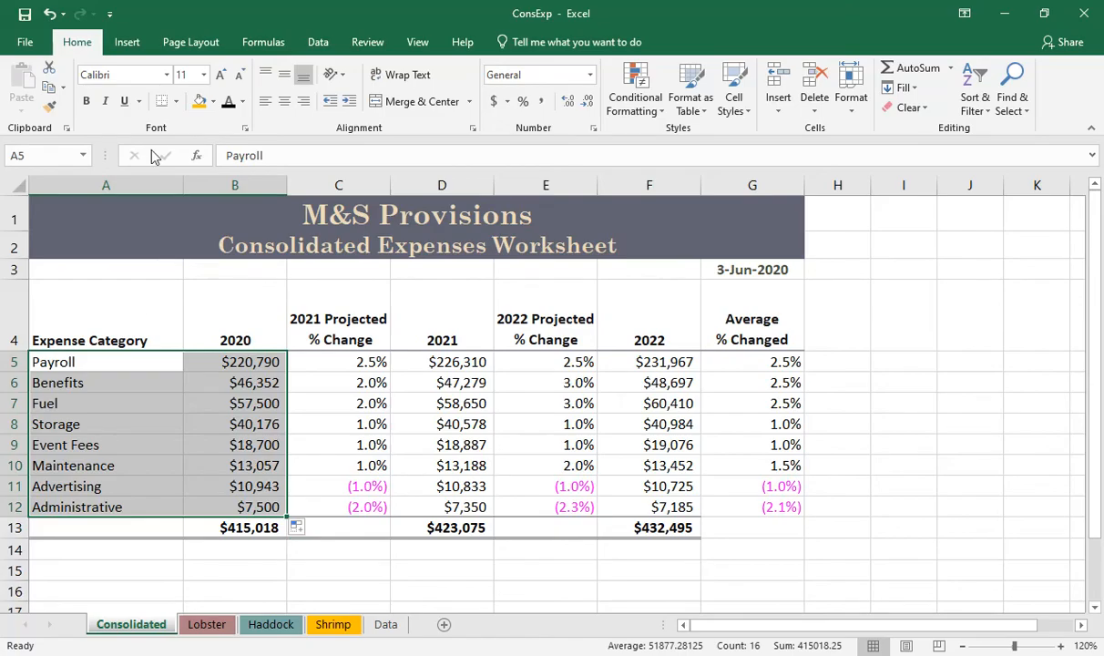
{"action": "left_click", "coordinate": [127, 42]}
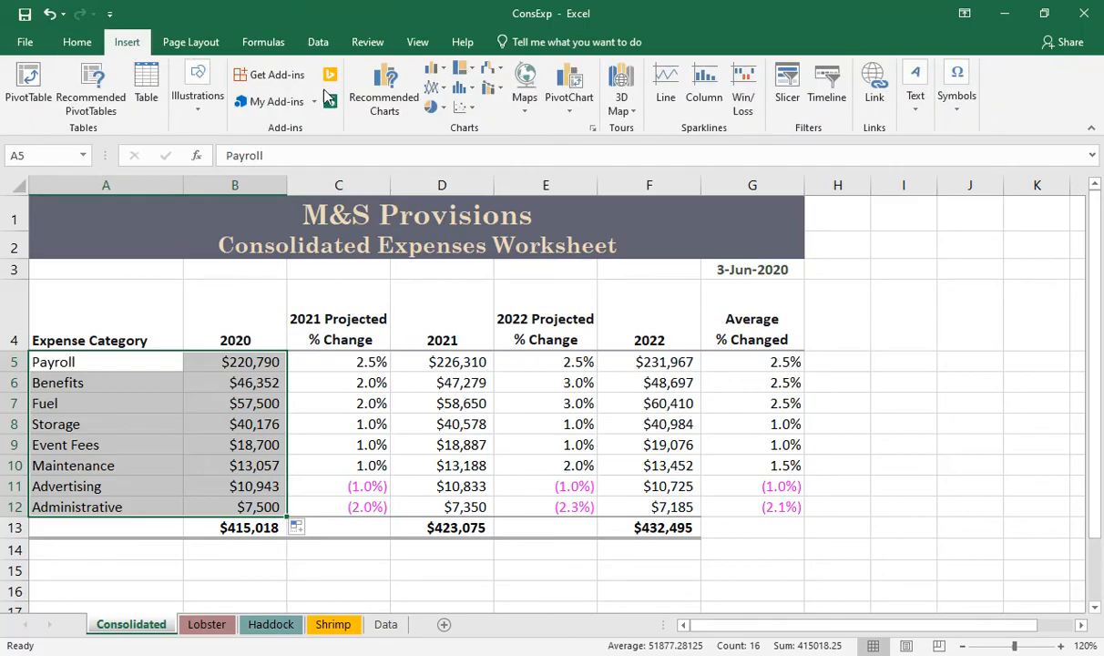
{"action": "left_click", "coordinate": [443, 109]}
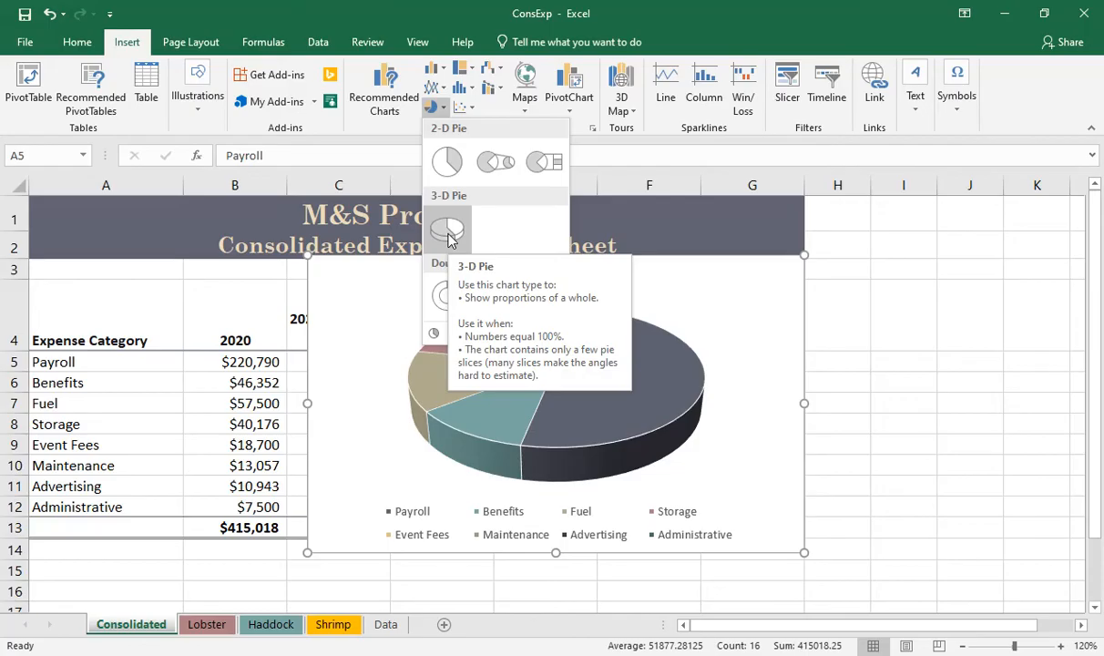
{"action": "left_click", "coordinate": [447, 233]}
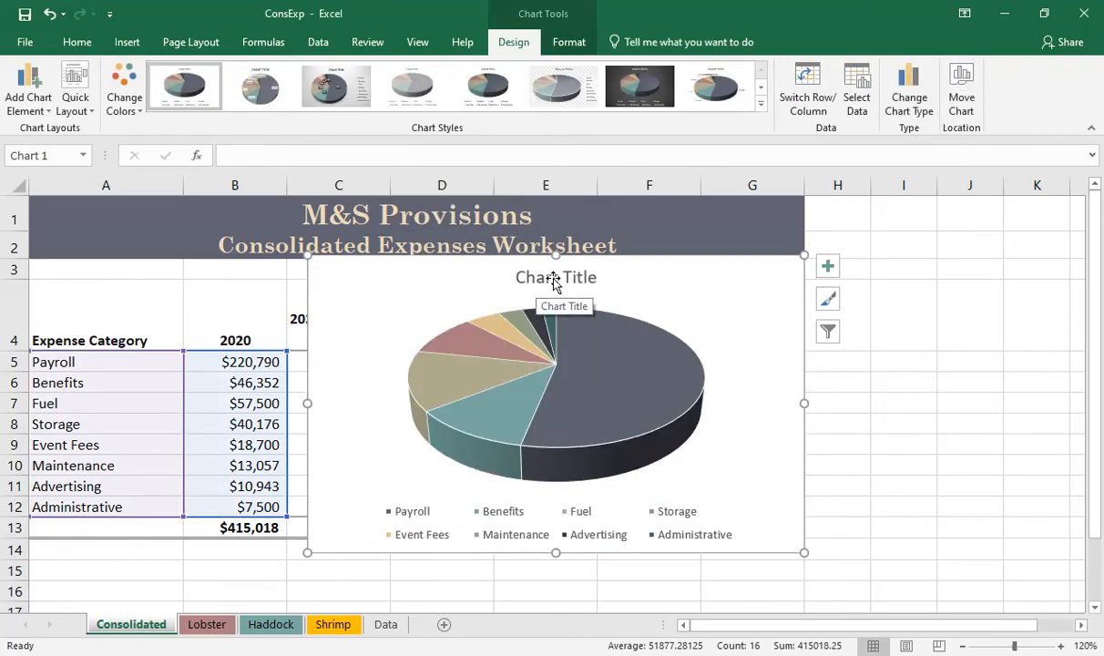
Step: Change the pie chart's title to "2020 Cons Exp"
{"action": "left_click", "coordinate": [553, 283]}
{"action": "double_click", "coordinate": [555, 284]}
{"action": "triple_click", "coordinate": [555, 283]}
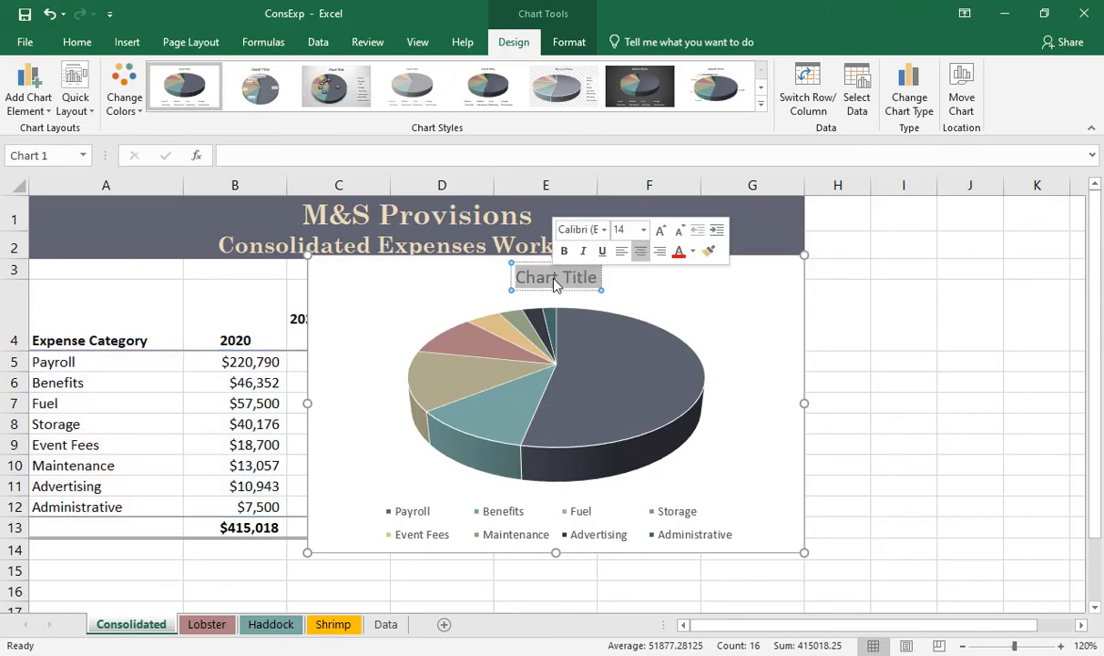
{"action": "type", "text": "2020"}
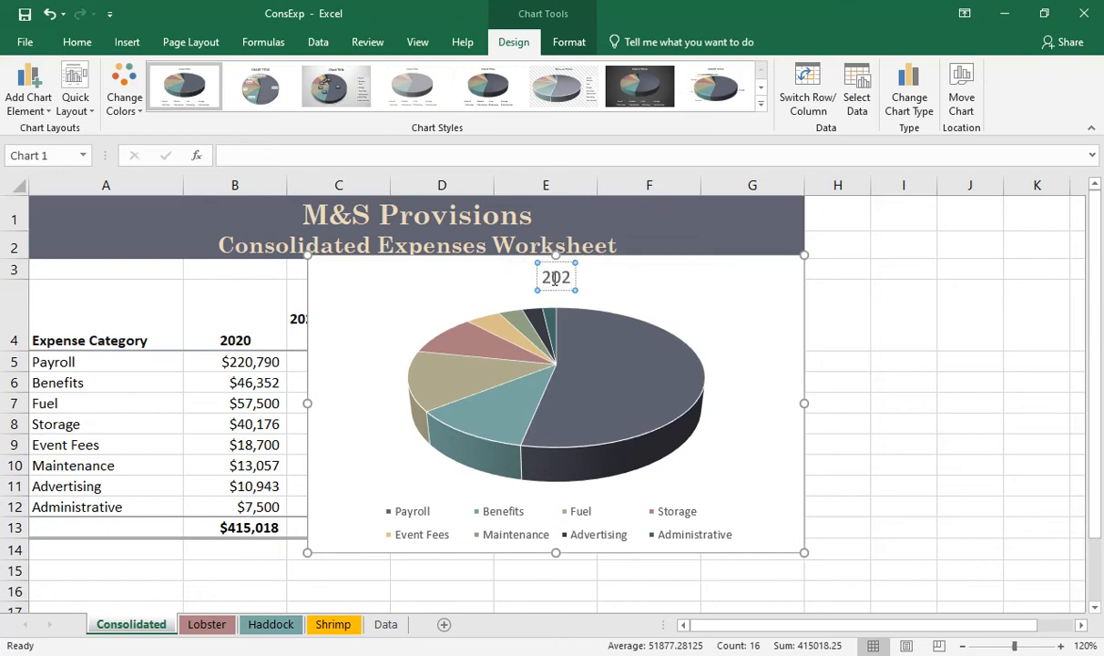
{"action": "type", "text": " Cons"}
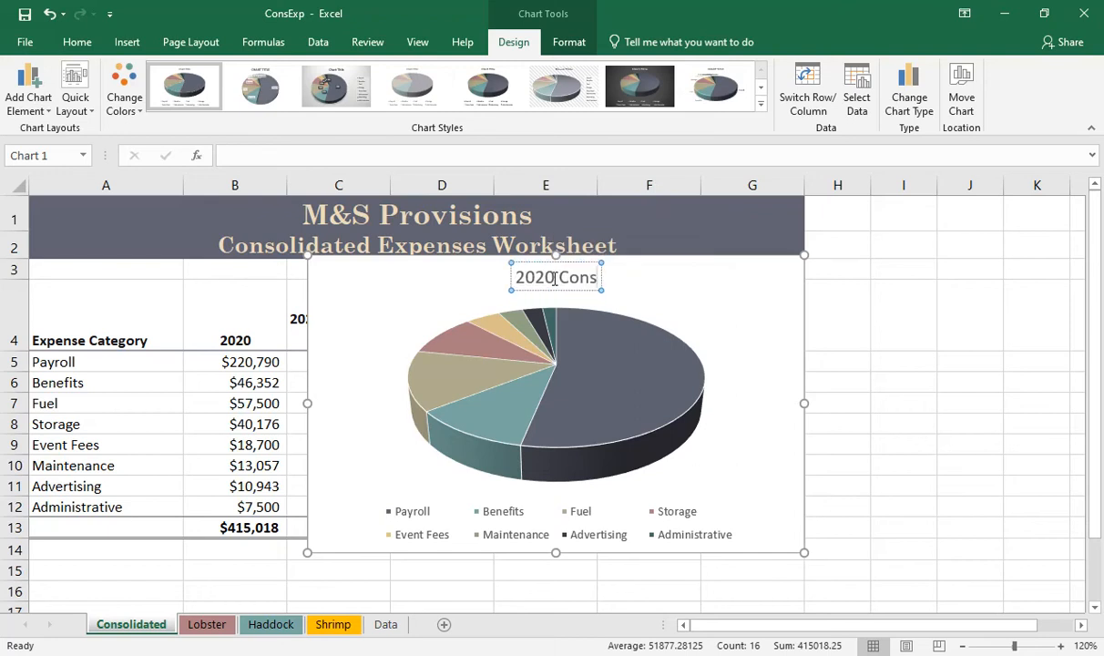
{"action": "type", "text": " E"}
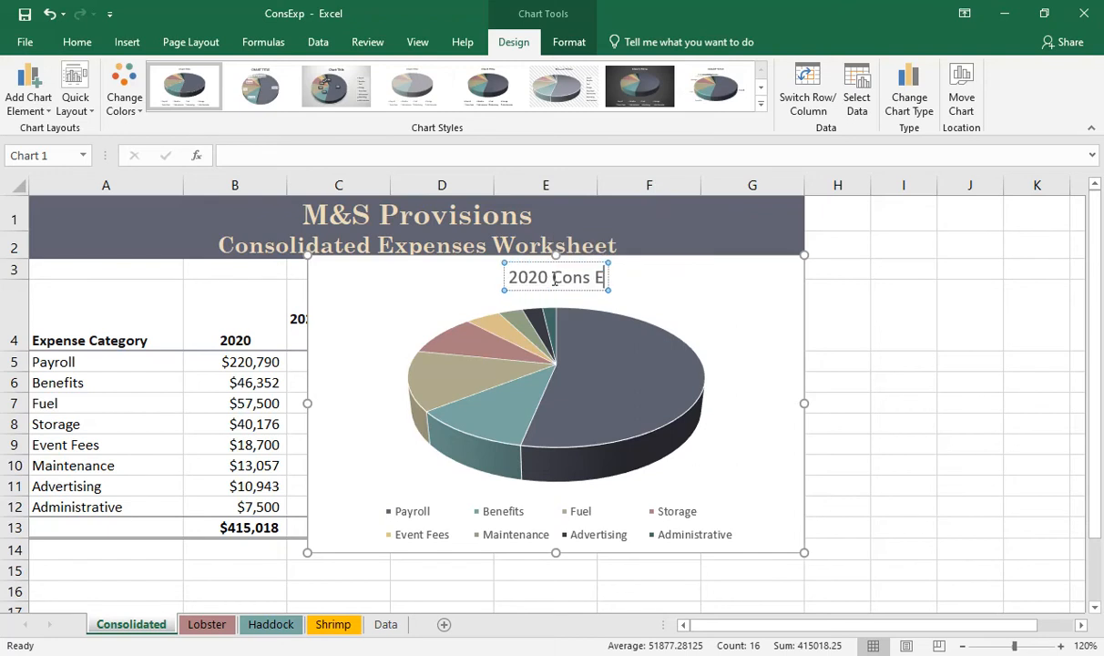
{"action": "type", "text": "xp"}
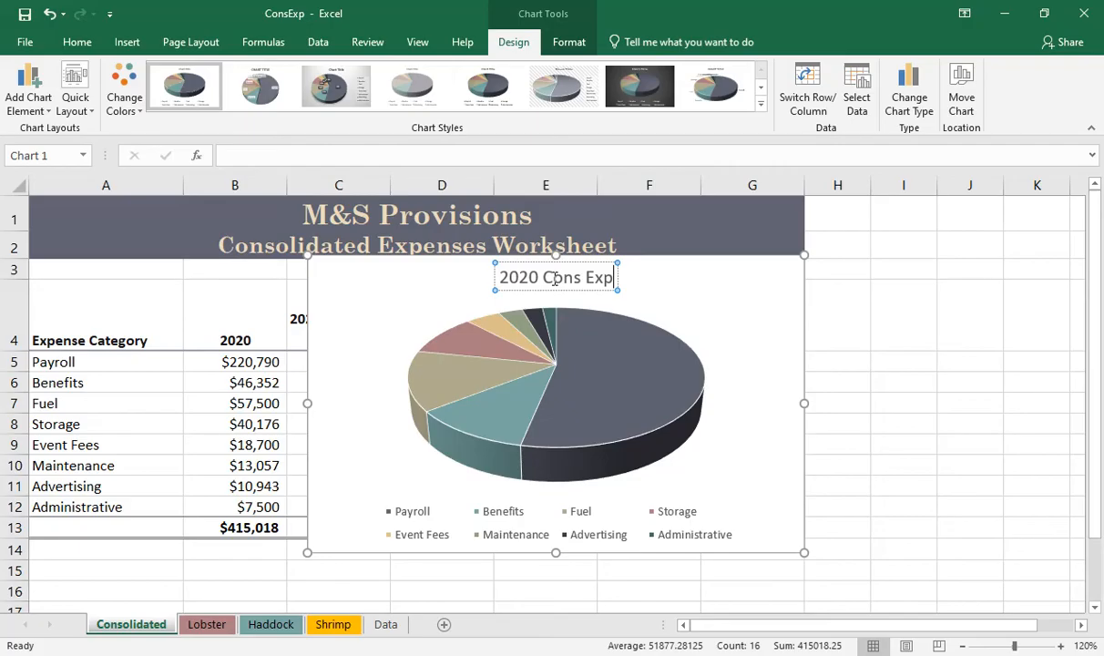
{"action": "left_click", "coordinate": [706, 303]}
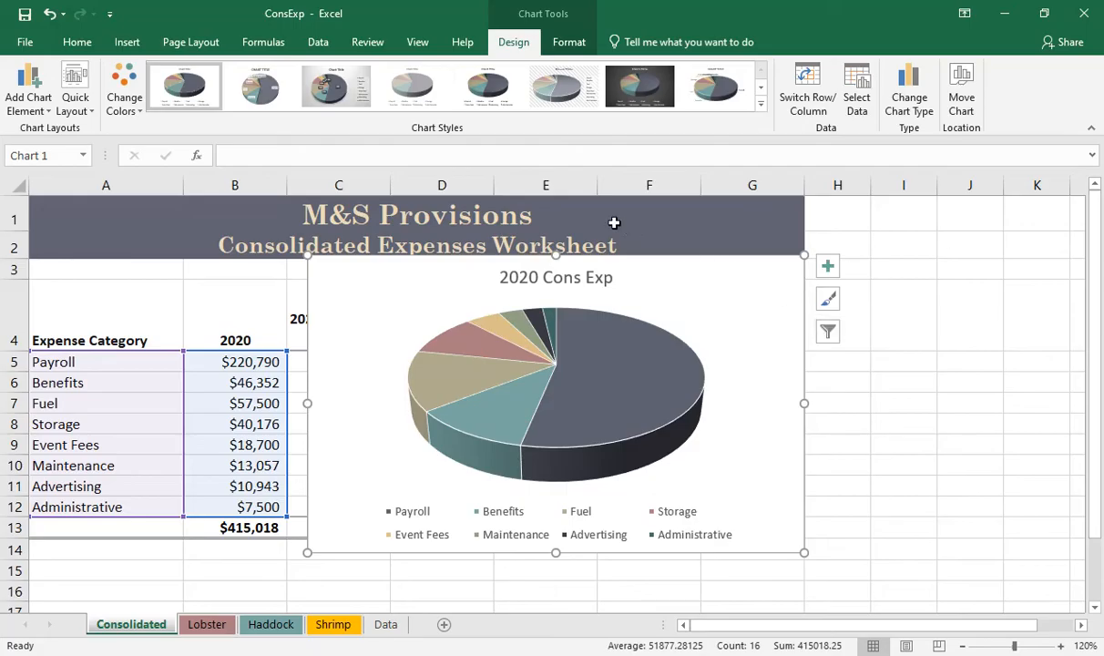
Step: Move the pie chart below the expense table so its upper-left corner sits in cell A15
{"action": "left_click_drag", "start_coordinate": [589, 267], "coordinate": [309, 564]}
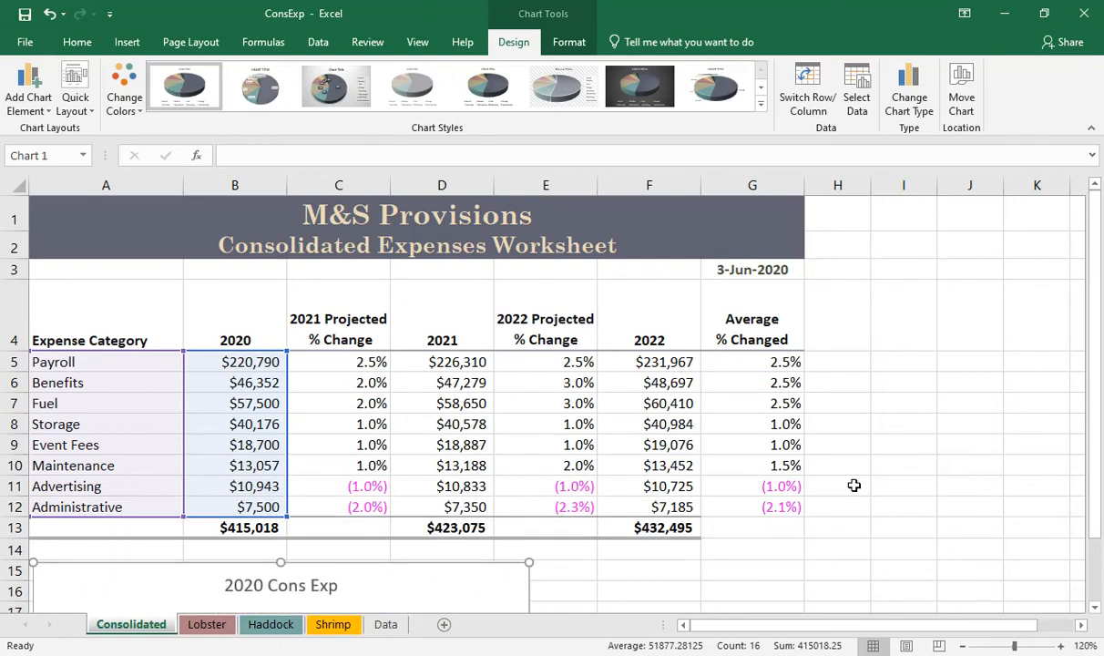
{"action": "scroll", "coordinate": [1096, 547], "scroll_direction": "down", "scroll_amount": 1}
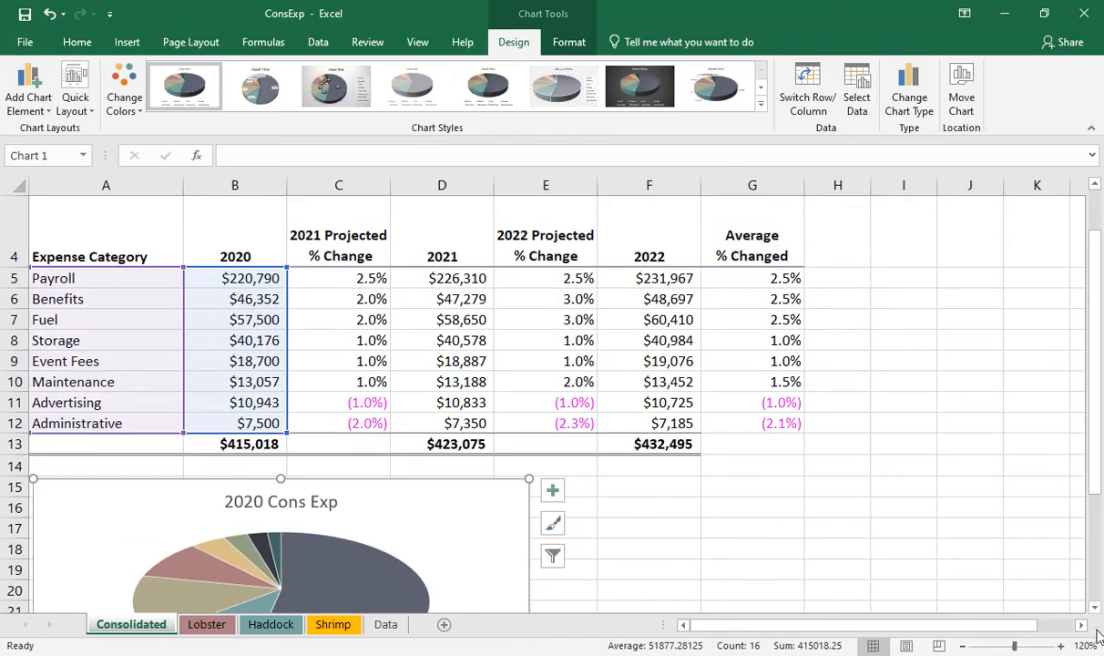
{"action": "scroll", "coordinate": [1096, 612], "scroll_direction": "down", "scroll_amount": 3}
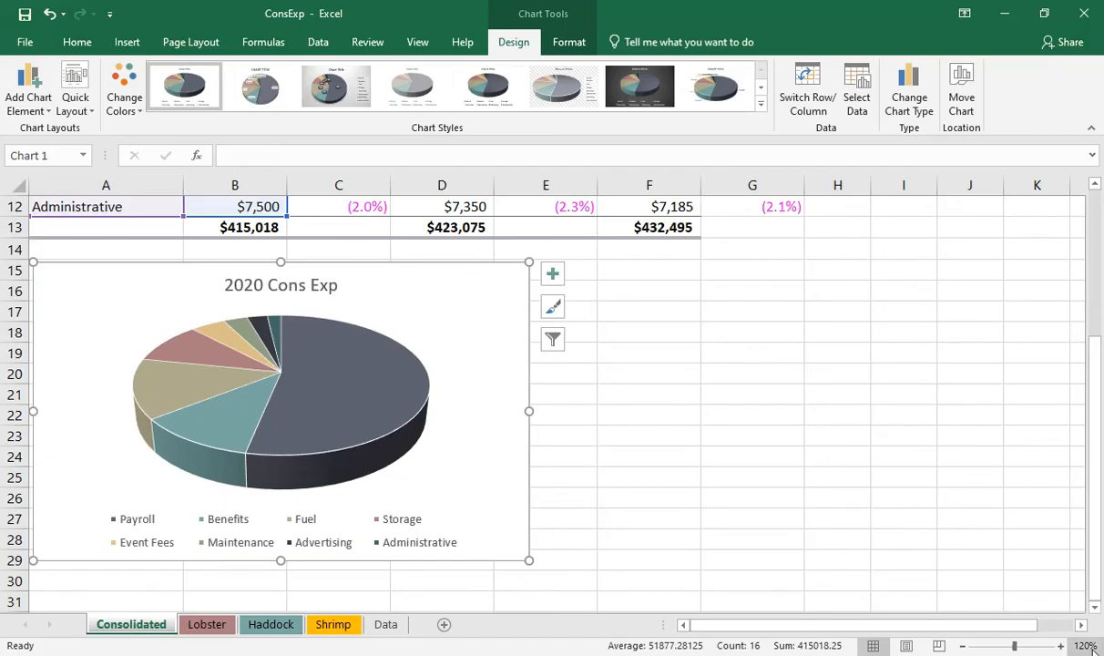
{"action": "left_click", "coordinate": [1093, 609]}
{"action": "left_click", "coordinate": [1093, 609]}
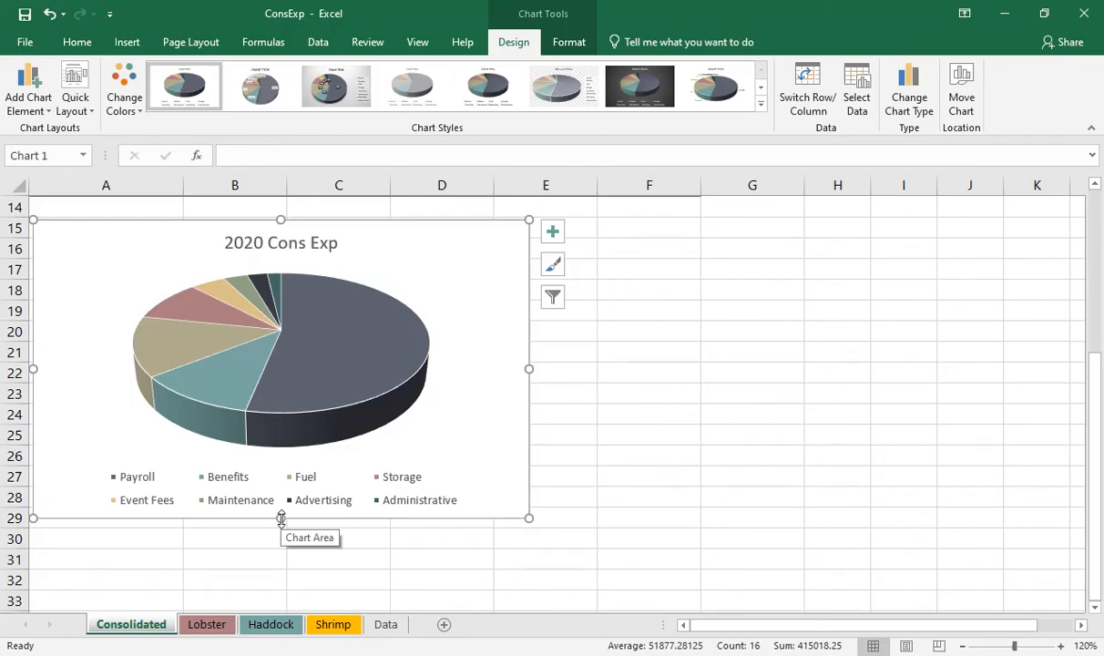
Step: Enlarge the pie chart so it extends down to row 32 and across into column F
{"action": "key", "text": "alt"}
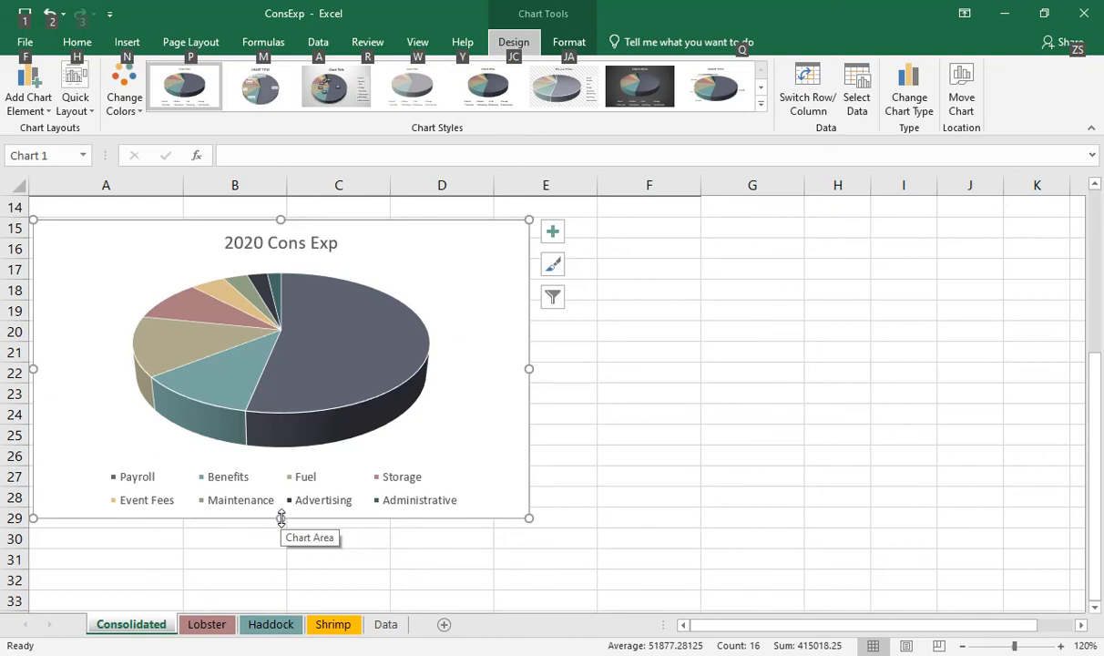
{"action": "left_click_drag", "start_coordinate": [281, 518], "coordinate": [275, 582]}
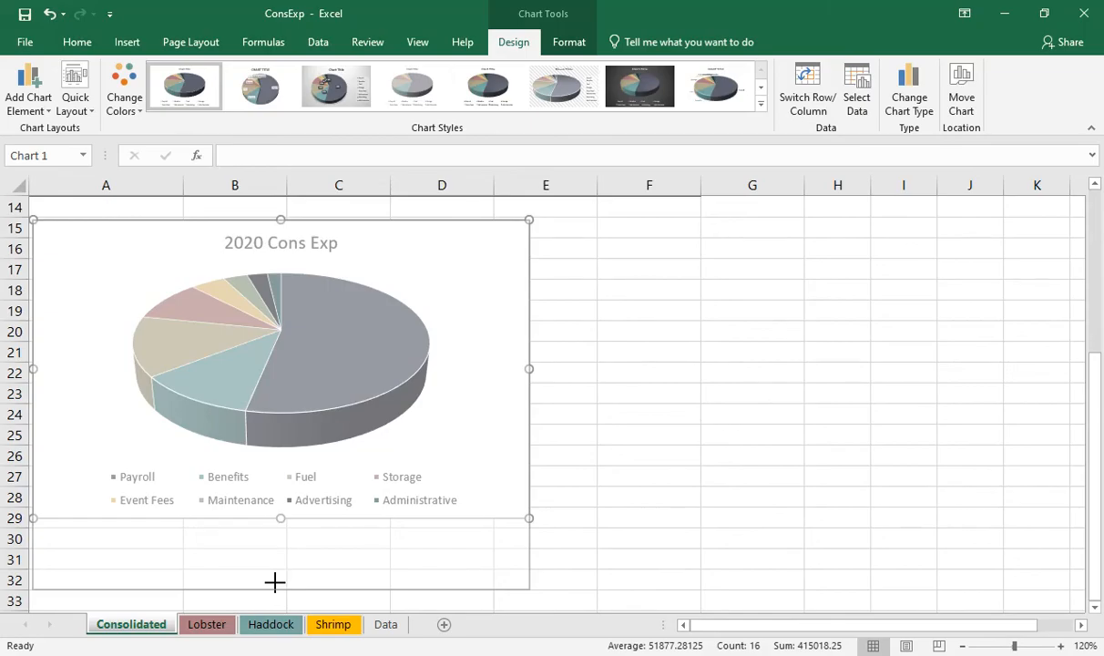
{"action": "left_click_drag", "start_coordinate": [275, 581], "coordinate": [277, 584]}
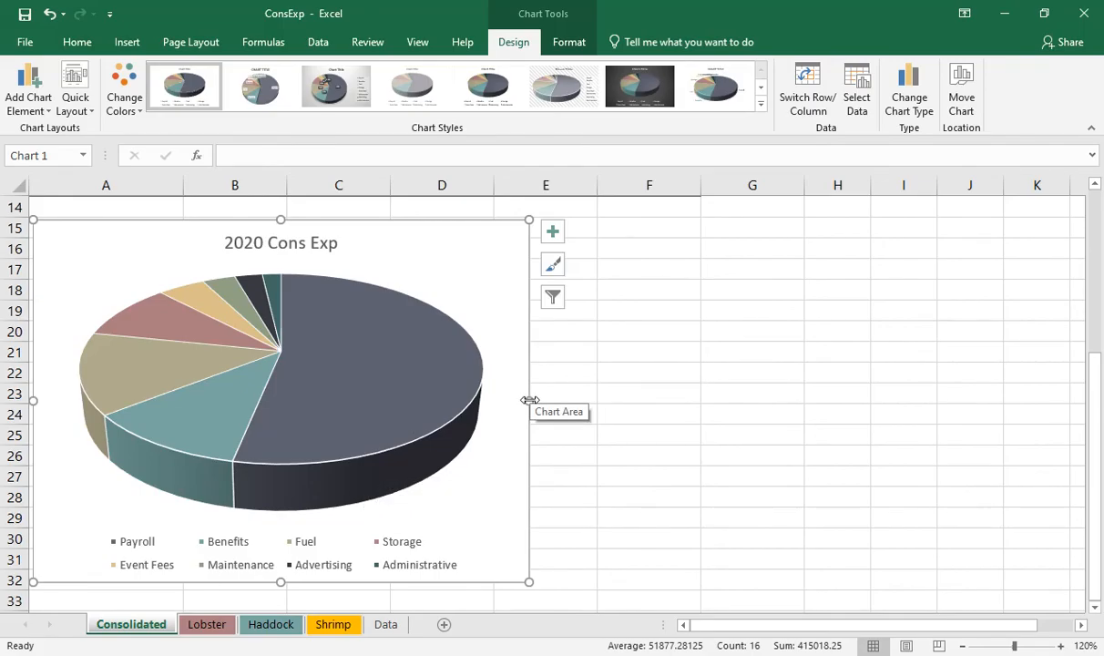
{"action": "key", "text": "alt"}
{"action": "left_click_drag", "start_coordinate": [529, 400], "coordinate": [668, 397]}
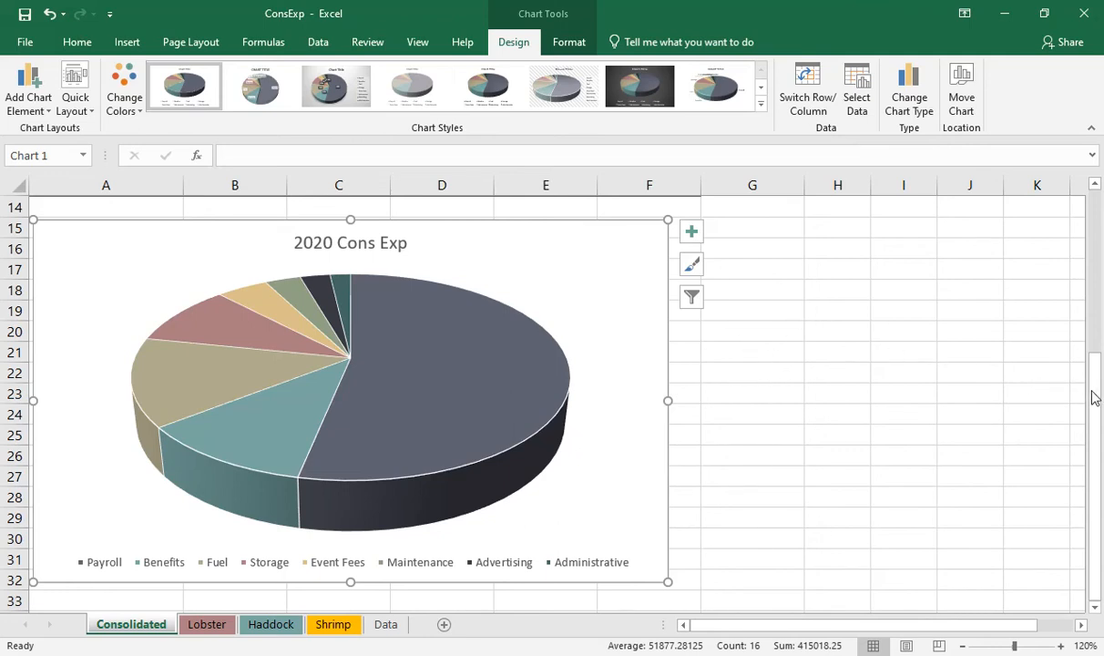
{"action": "left_click_drag", "start_coordinate": [1096, 398], "coordinate": [1096, 393]}
{"action": "left_click", "coordinate": [296, 296]}
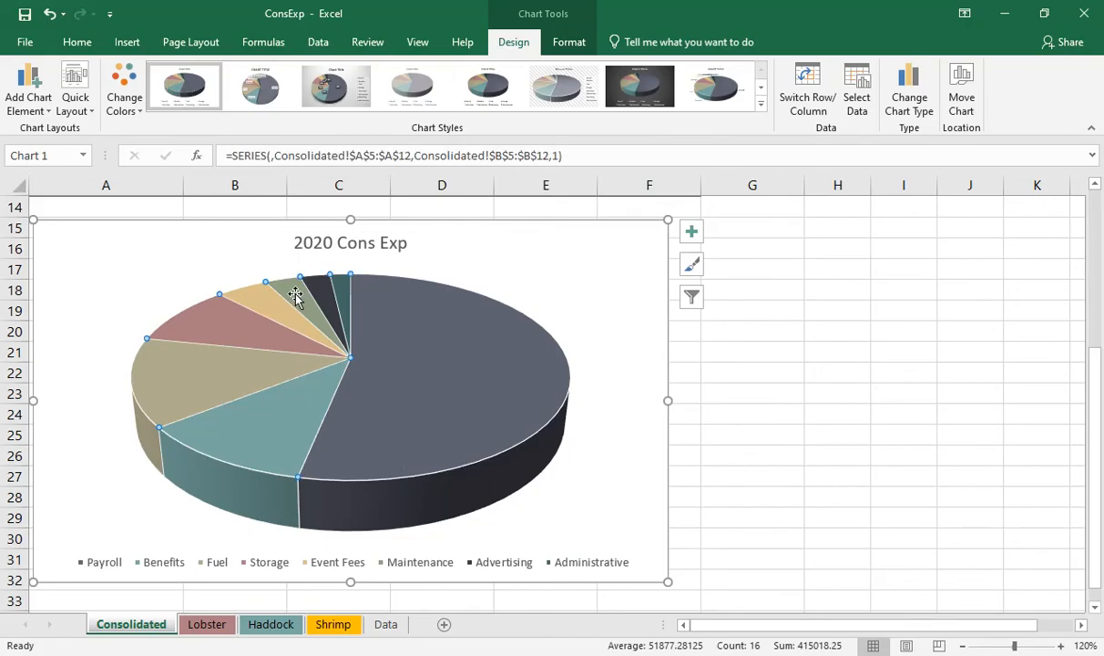
{"action": "left_click", "coordinate": [298, 301]}
{"action": "key", "text": "Left"}
{"action": "key", "text": "Left"}
{"action": "key", "text": "Left"}
{"action": "left_click", "coordinate": [458, 556]}
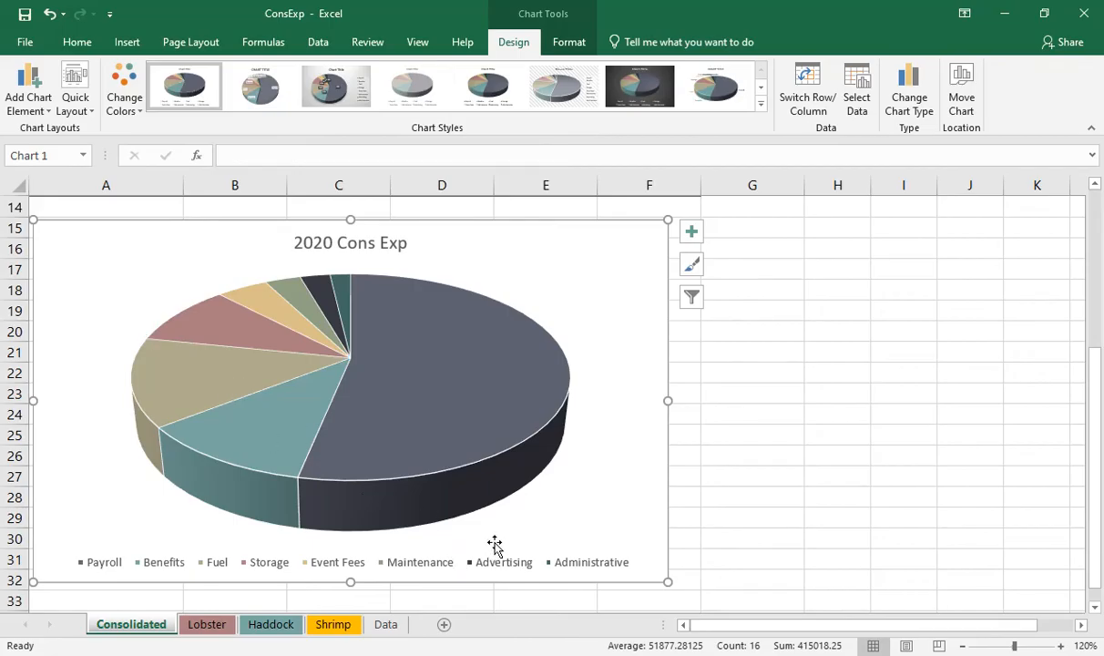
Step: Pull only the Fuel slice out of the pie with a Point Explosion of 15%
{"action": "left_click", "coordinate": [345, 355]}
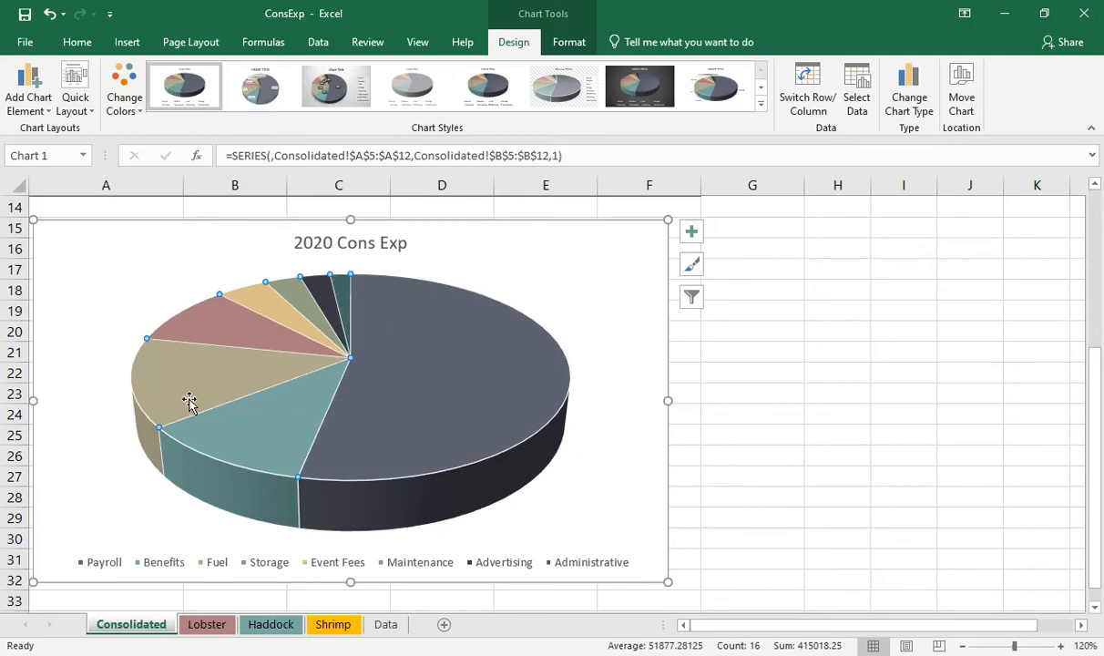
{"action": "mouse_move", "coordinate": [426, 441]}
{"action": "mouse_move", "coordinate": [335, 339]}
{"action": "mouse_move", "coordinate": [185, 375]}
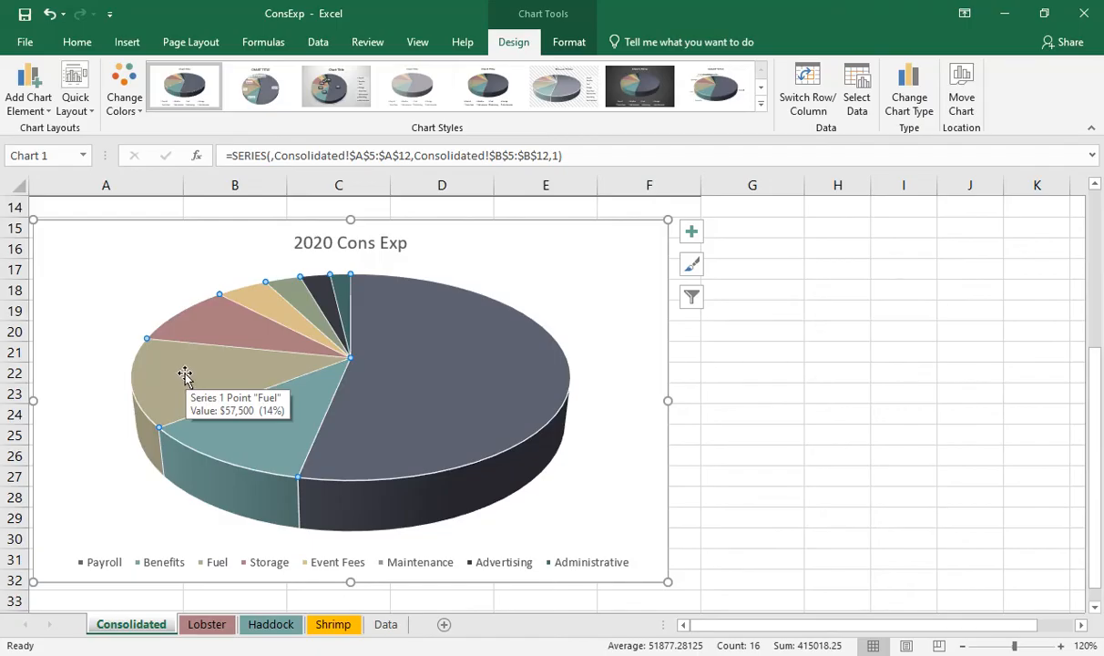
{"action": "left_click", "coordinate": [184, 374]}
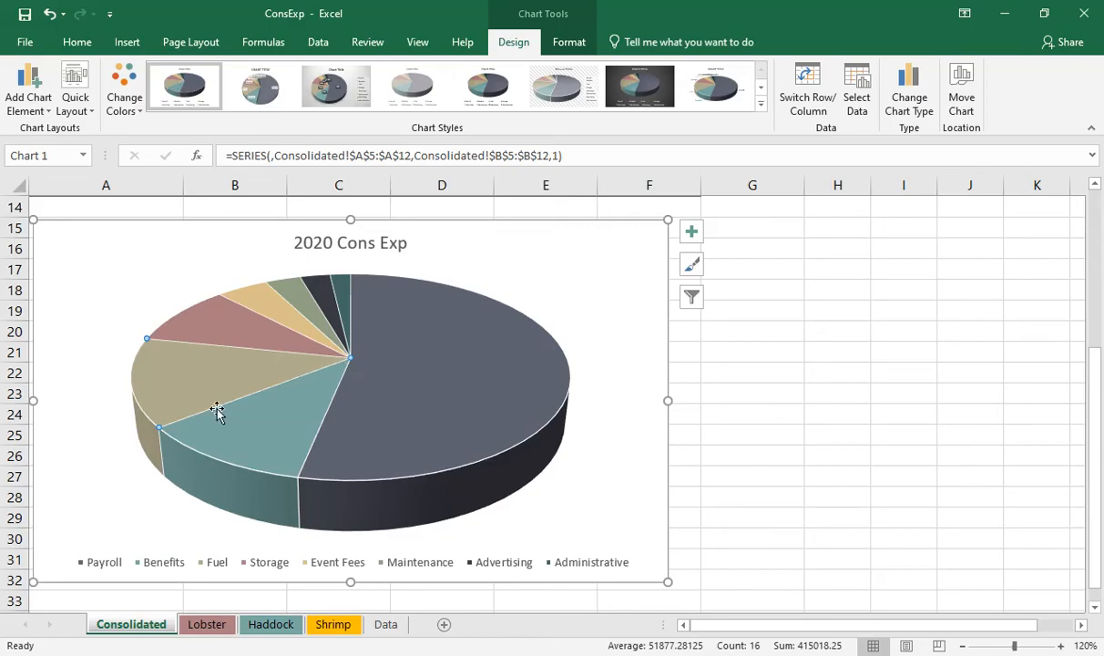
{"action": "mouse_move", "coordinate": [217, 411]}
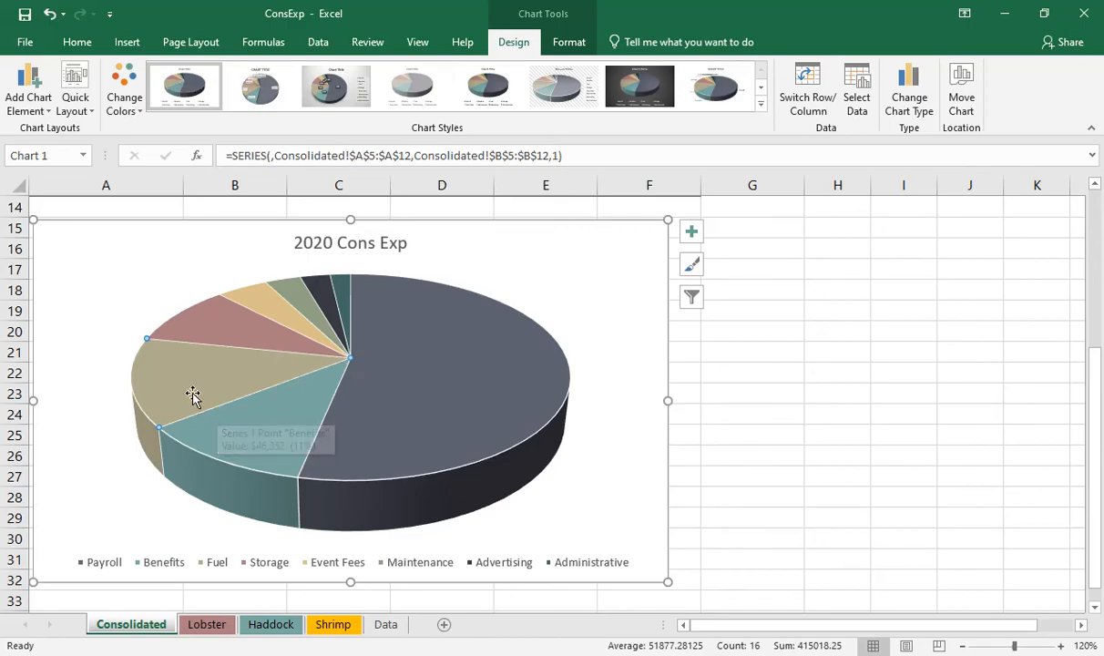
{"action": "mouse_move", "coordinate": [199, 377]}
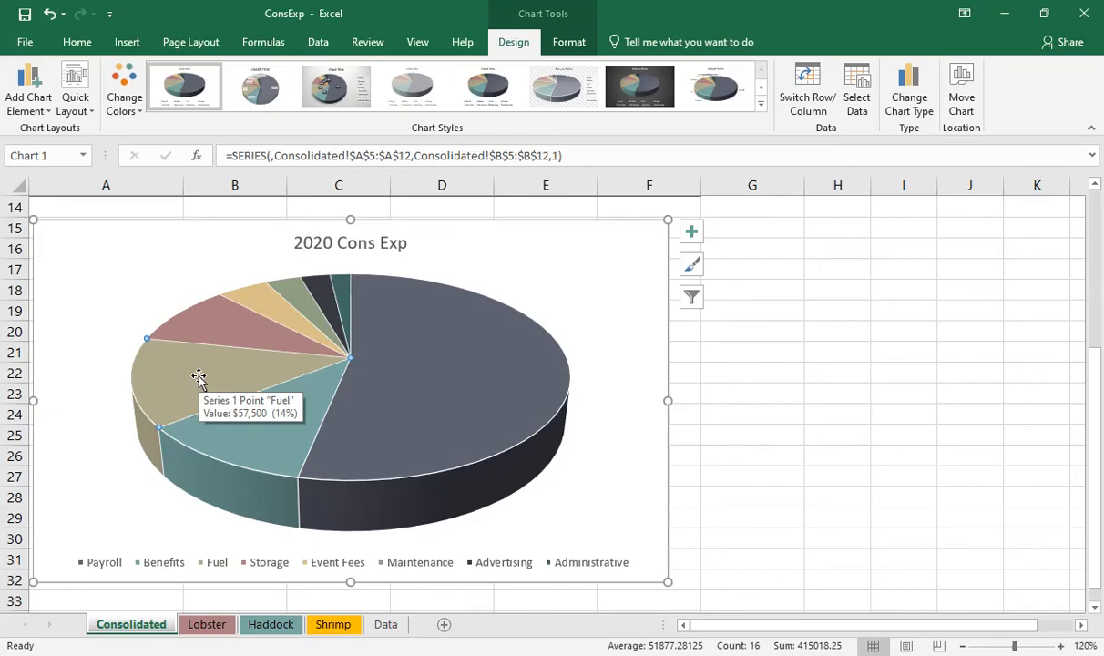
{"action": "right_click", "coordinate": [199, 379]}
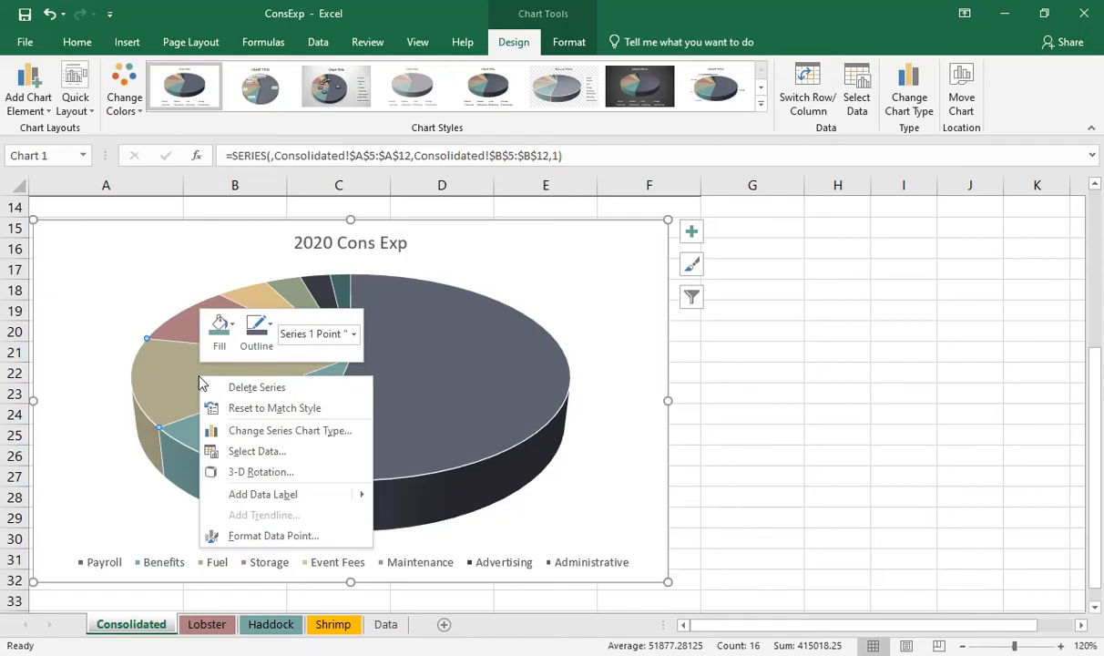
{"action": "left_click", "coordinate": [251, 541]}
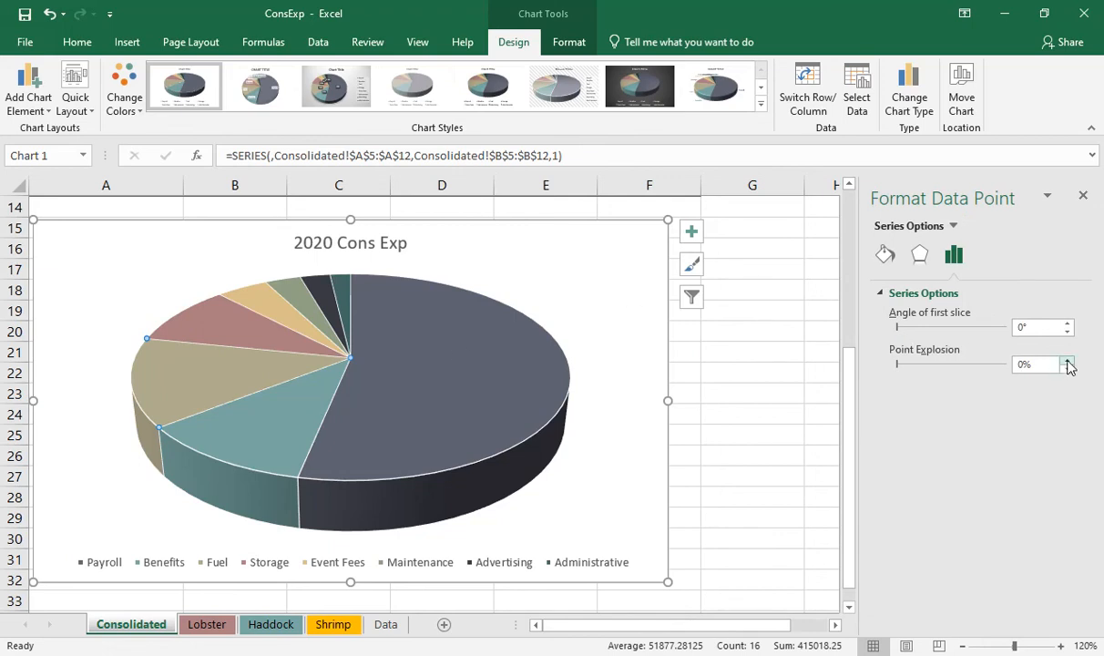
{"action": "left_click_drag", "start_coordinate": [1068, 363], "coordinate": [1069, 363]}
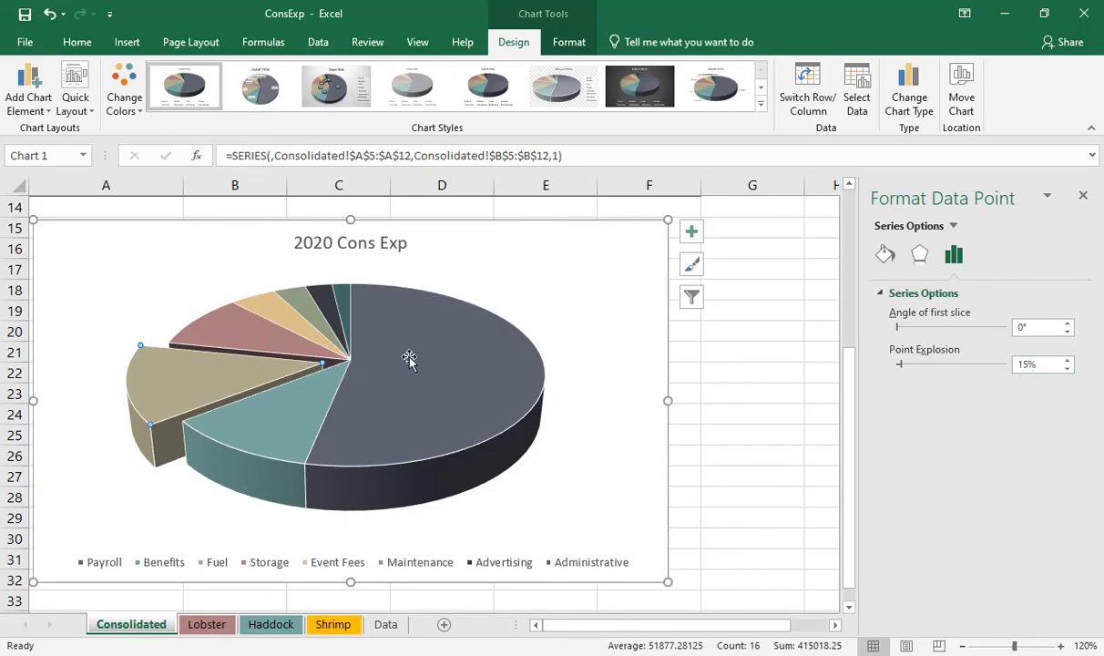
Step: Close the data point formatting and deselect the single Payroll slice
{"action": "mouse_move", "coordinate": [408, 354]}
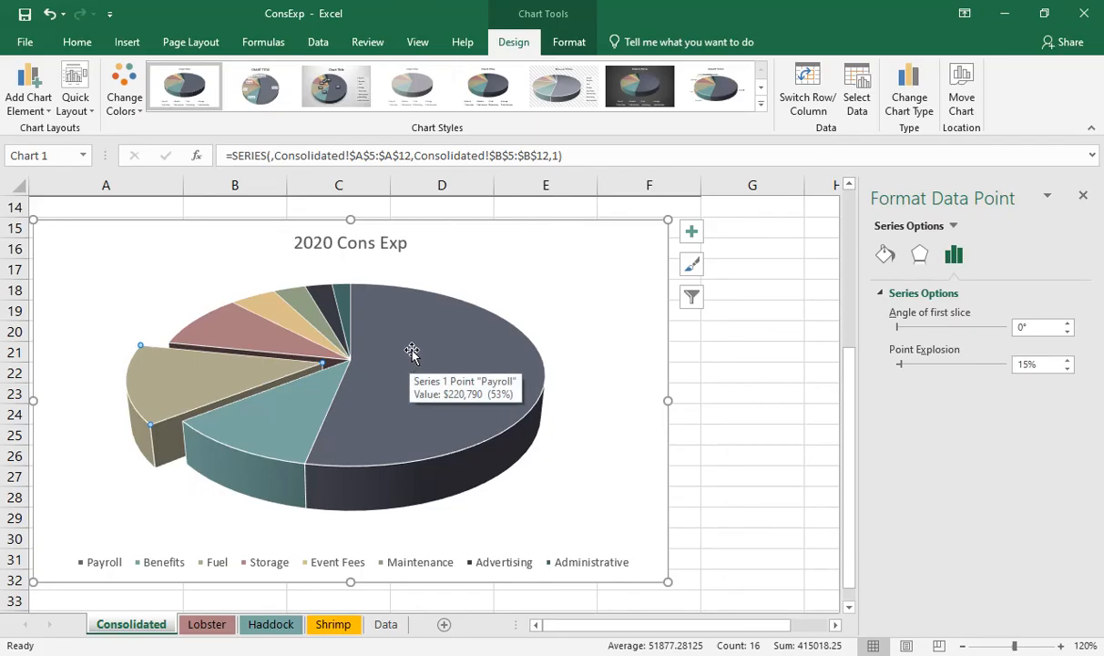
{"action": "right_click", "coordinate": [409, 352]}
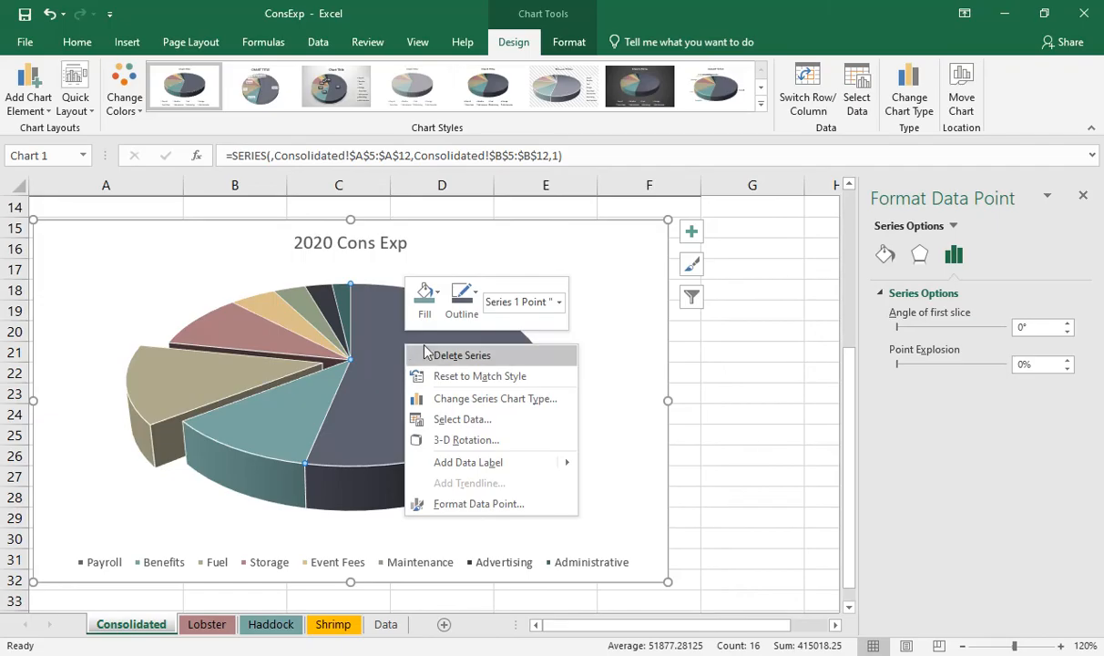
{"action": "left_click", "coordinate": [1083, 196]}
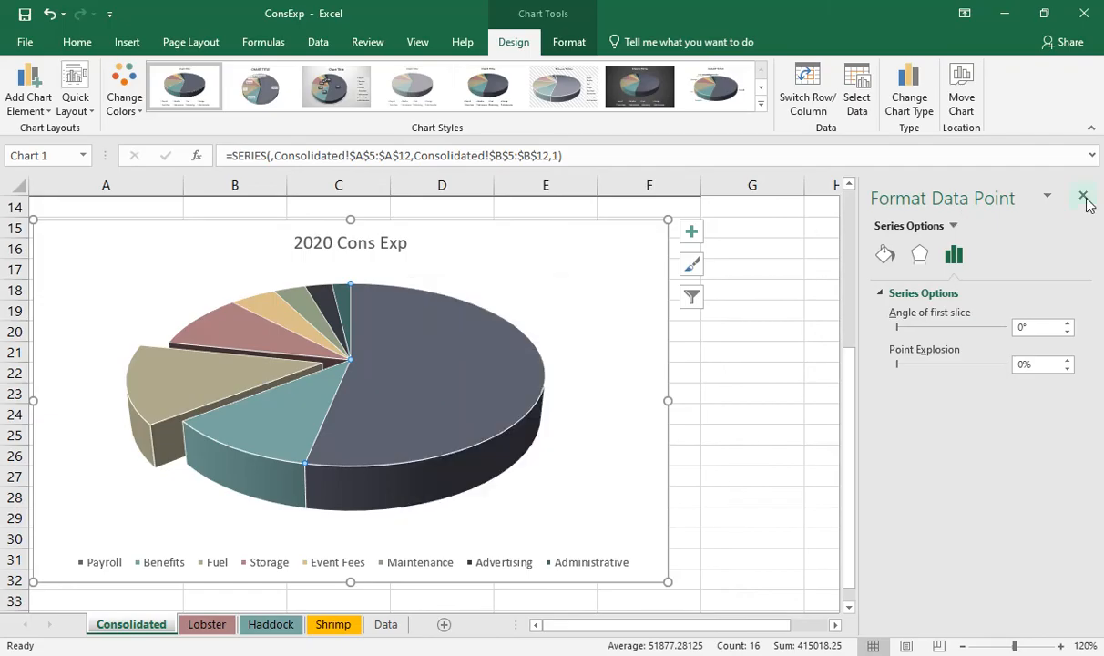
{"action": "left_click", "coordinate": [1084, 196]}
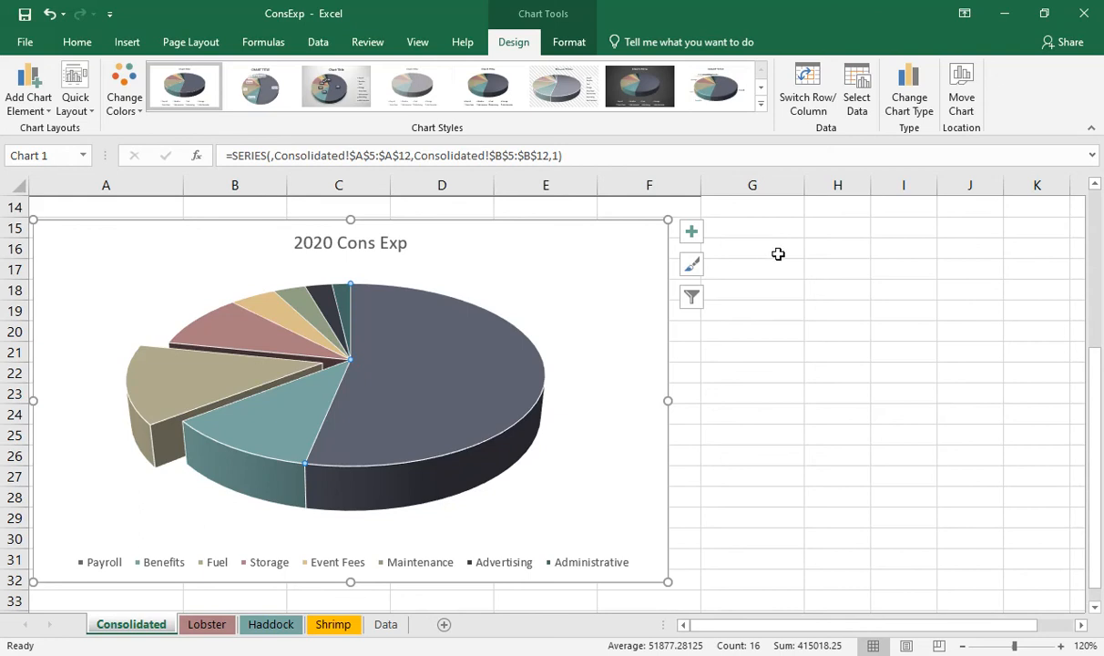
{"action": "mouse_move", "coordinate": [462, 362]}
{"action": "left_click", "coordinate": [547, 325]}
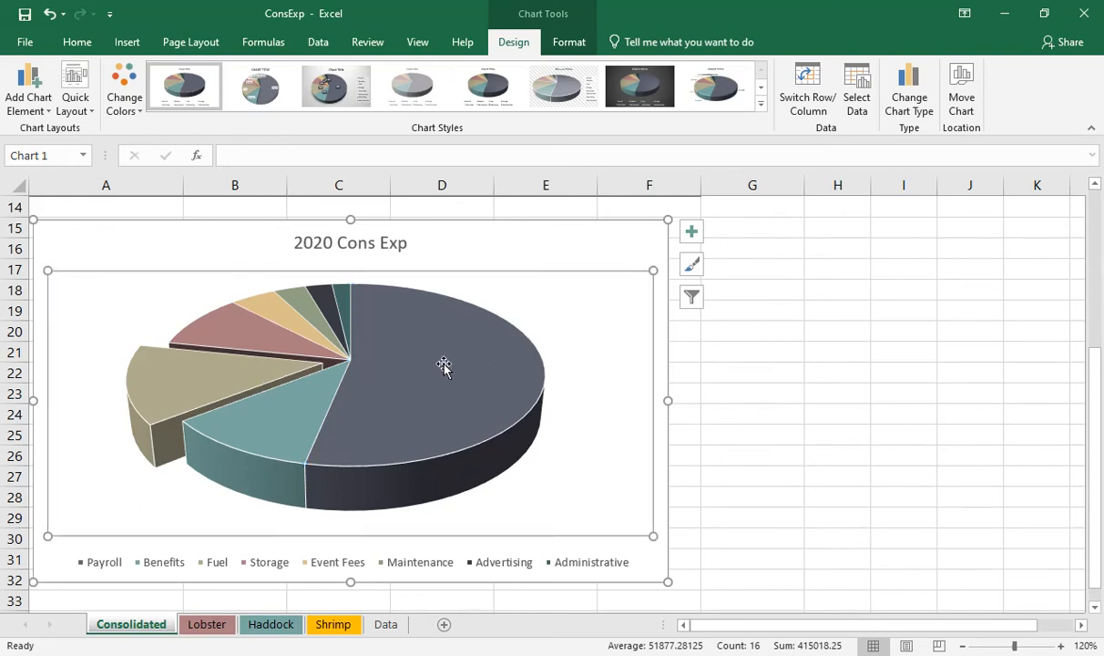
Step: Rotate the 3-D pie so the Fuel slice faces the front by setting its X Rotation to 250°
{"action": "mouse_move", "coordinate": [444, 365]}
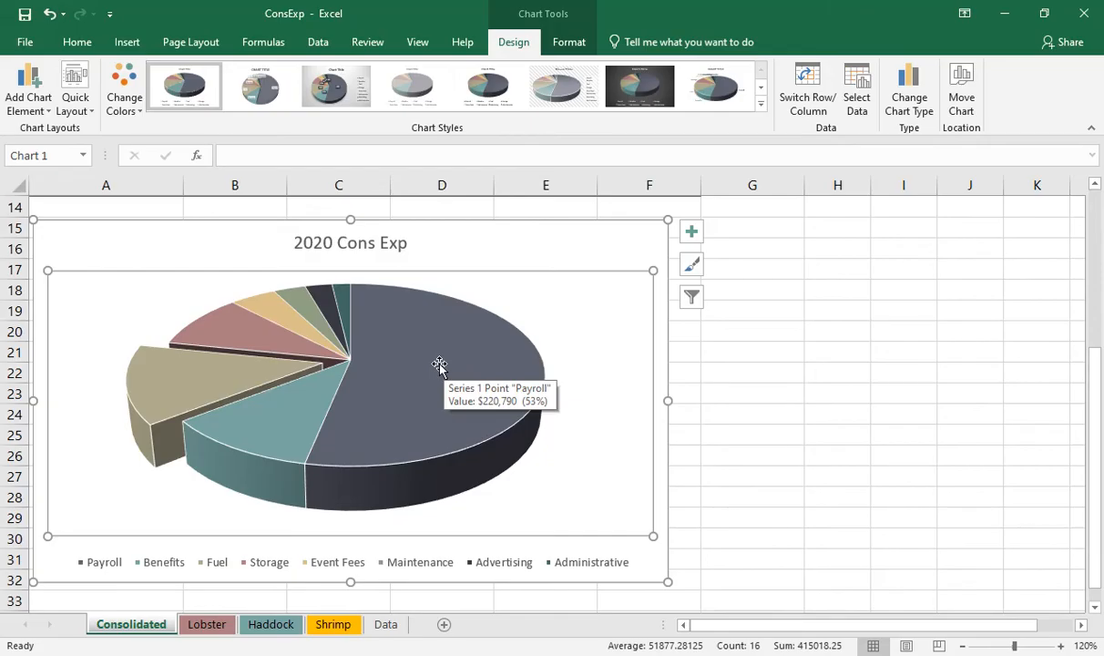
{"action": "right_click", "coordinate": [441, 367]}
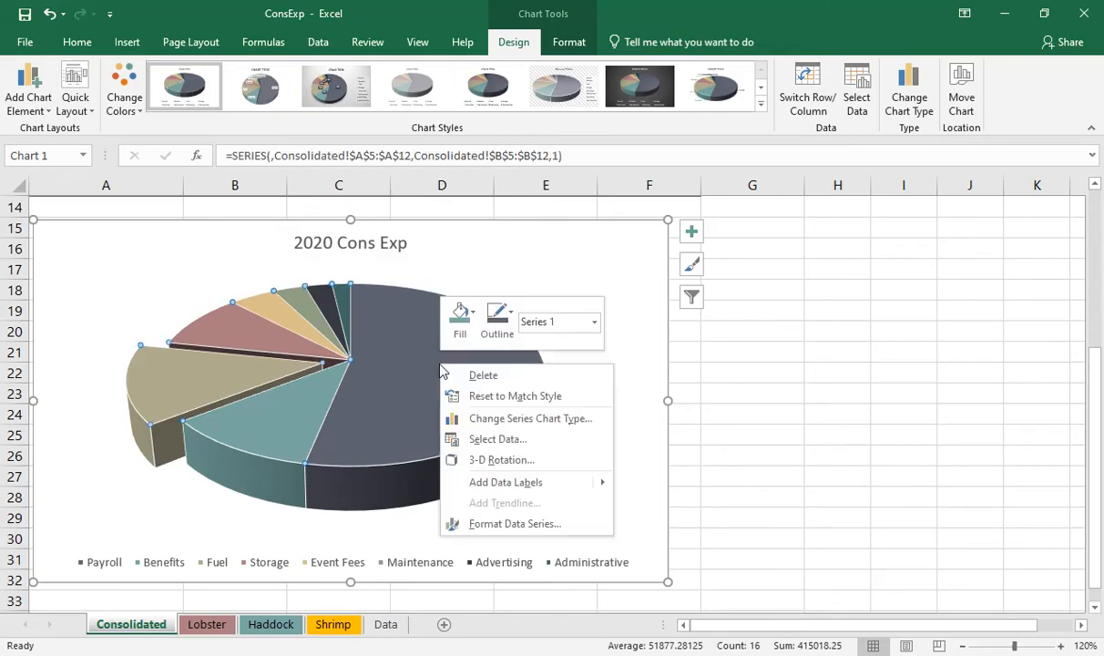
{"action": "left_click", "coordinate": [485, 462]}
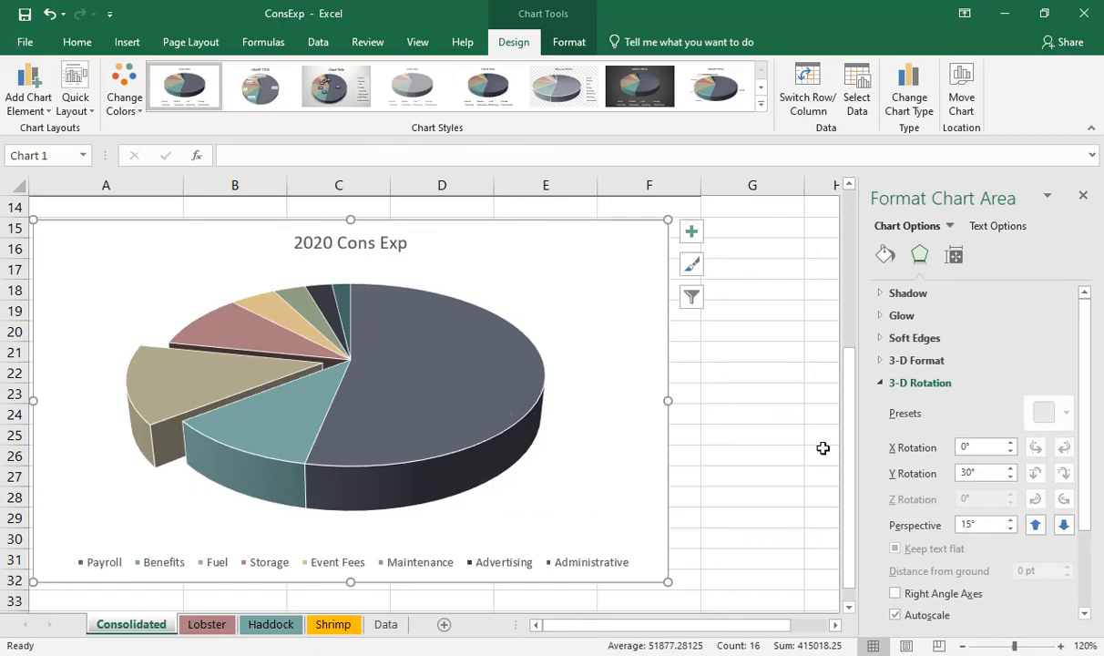
{"action": "left_click", "coordinate": [1009, 443]}
{"action": "left_click", "coordinate": [1009, 443]}
{"action": "left_click", "coordinate": [1009, 443]}
{"action": "left_click", "coordinate": [1009, 442]}
{"action": "left_click", "coordinate": [1009, 443]}
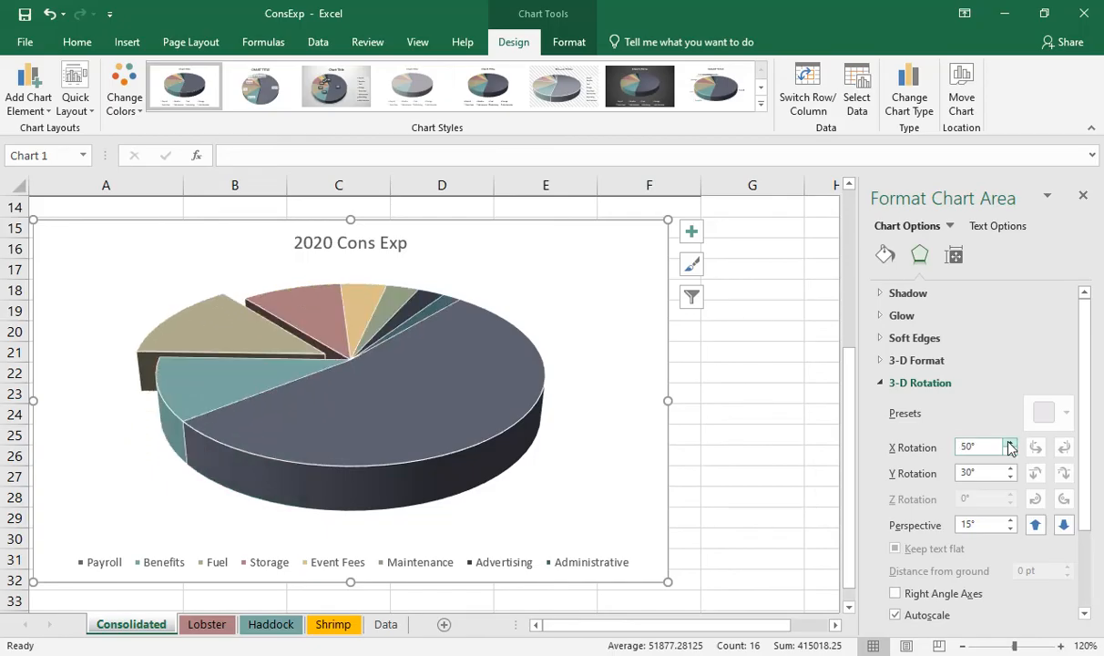
{"action": "double_click", "coordinate": [1010, 442]}
{"action": "double_click", "coordinate": [1010, 443]}
{"action": "double_click", "coordinate": [1010, 443]}
{"action": "left_click", "coordinate": [1010, 443]}
{"action": "double_click", "coordinate": [1009, 442]}
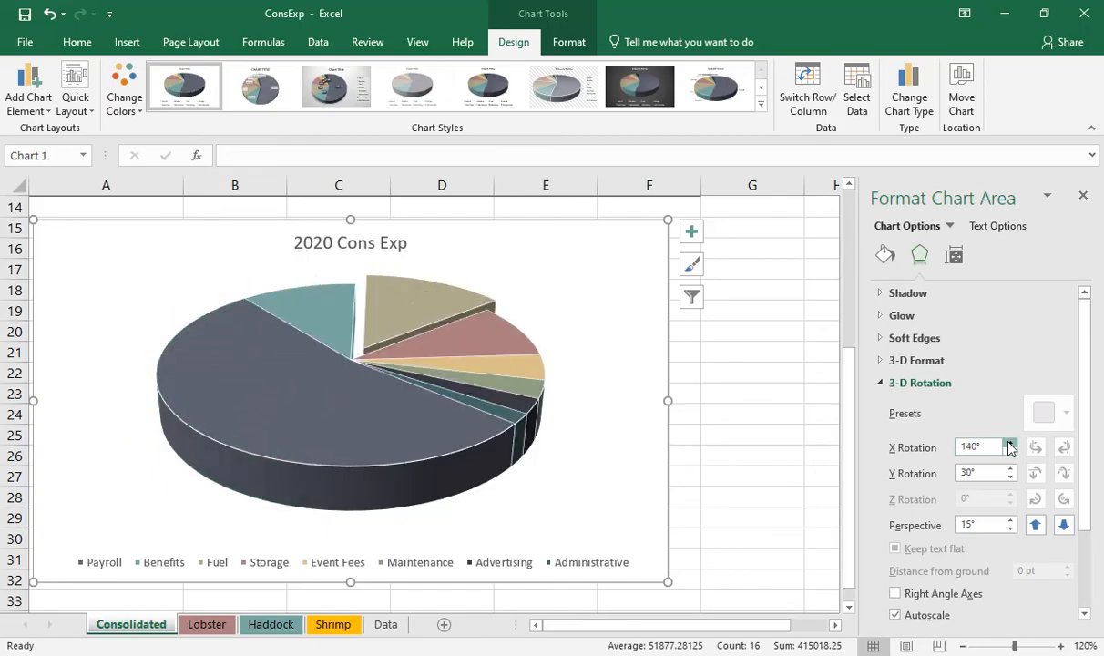
{"action": "left_click", "coordinate": [1009, 442]}
{"action": "double_click", "coordinate": [1009, 443]}
{"action": "left_click", "coordinate": [1009, 443]}
{"action": "double_click", "coordinate": [1010, 443]}
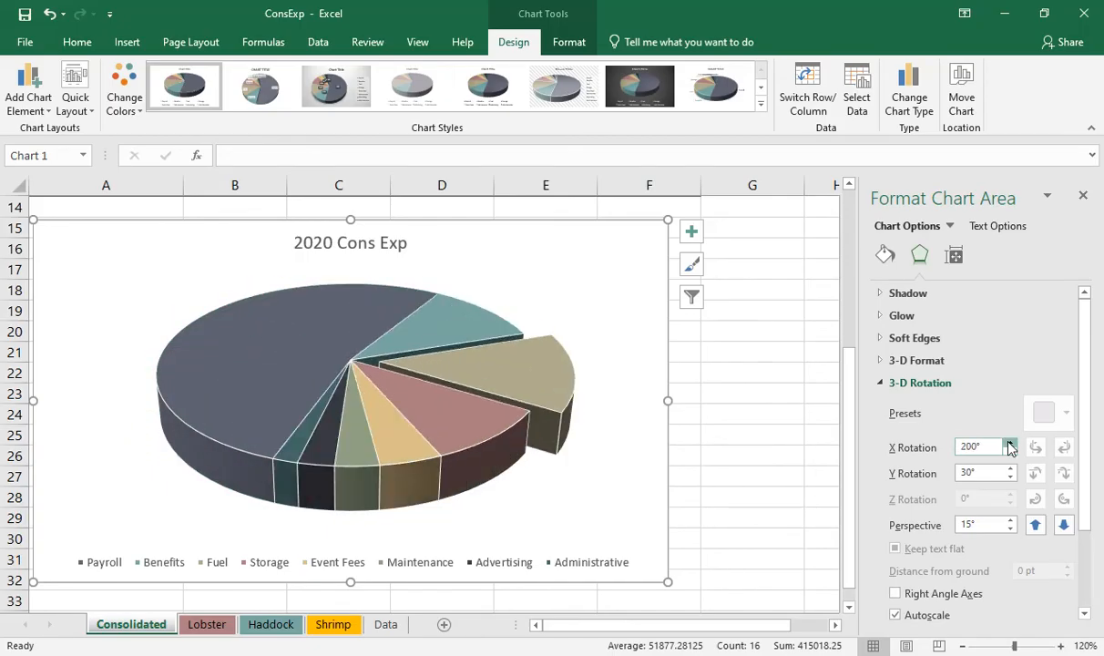
{"action": "left_click", "coordinate": [1009, 444]}
{"action": "left_click", "coordinate": [1010, 444]}
{"action": "double_click", "coordinate": [1010, 443]}
{"action": "left_click", "coordinate": [1009, 443]}
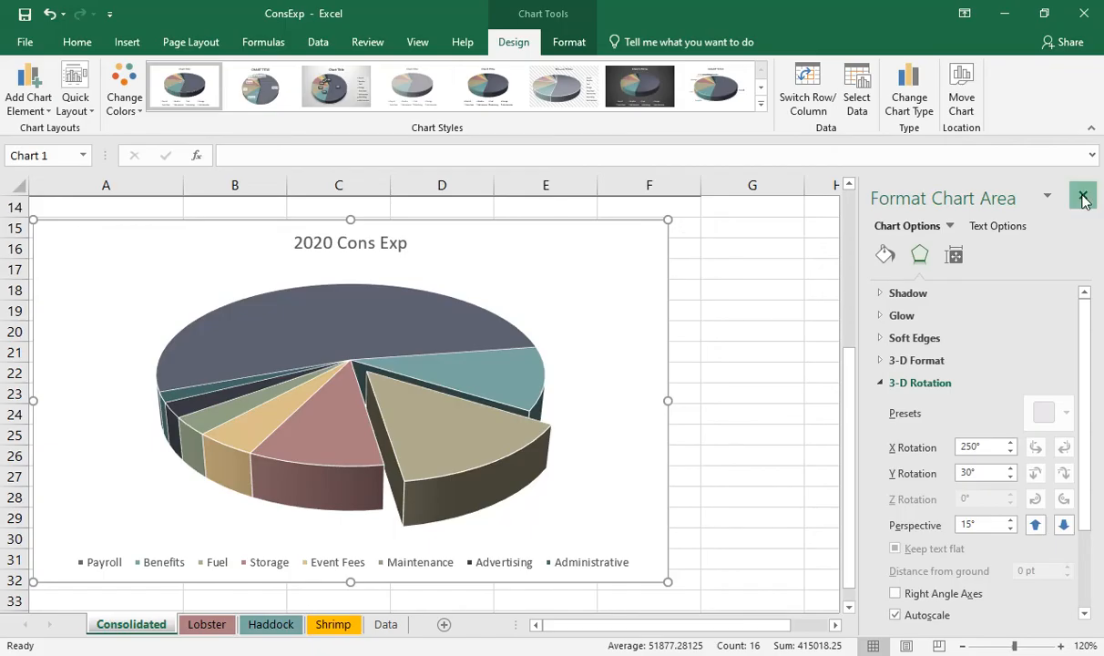
{"action": "left_click", "coordinate": [1085, 199]}
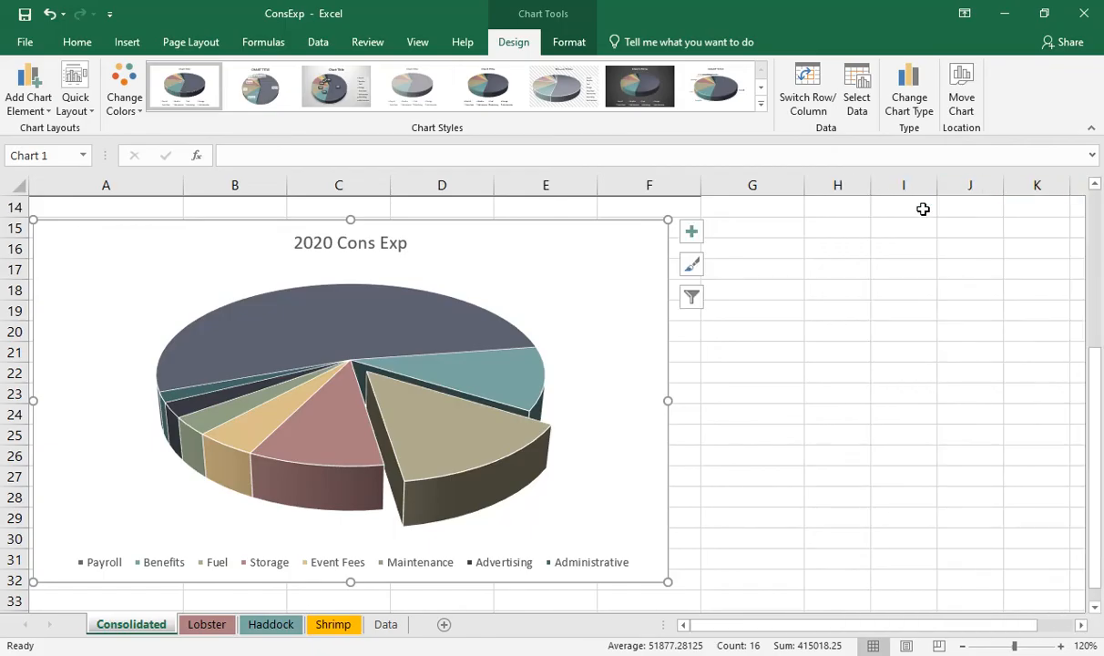
Step: Add data labels to the pie showing category name and percentage without the value, positioned at Outside End
{"action": "left_click", "coordinate": [690, 235]}
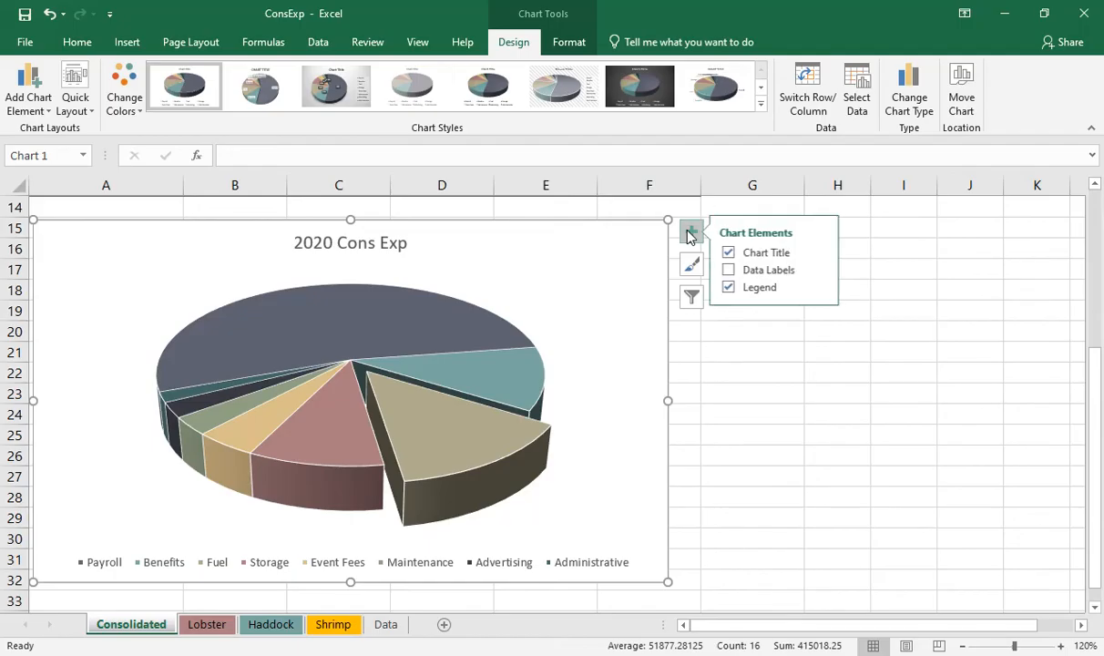
{"action": "left_click", "coordinate": [825, 271]}
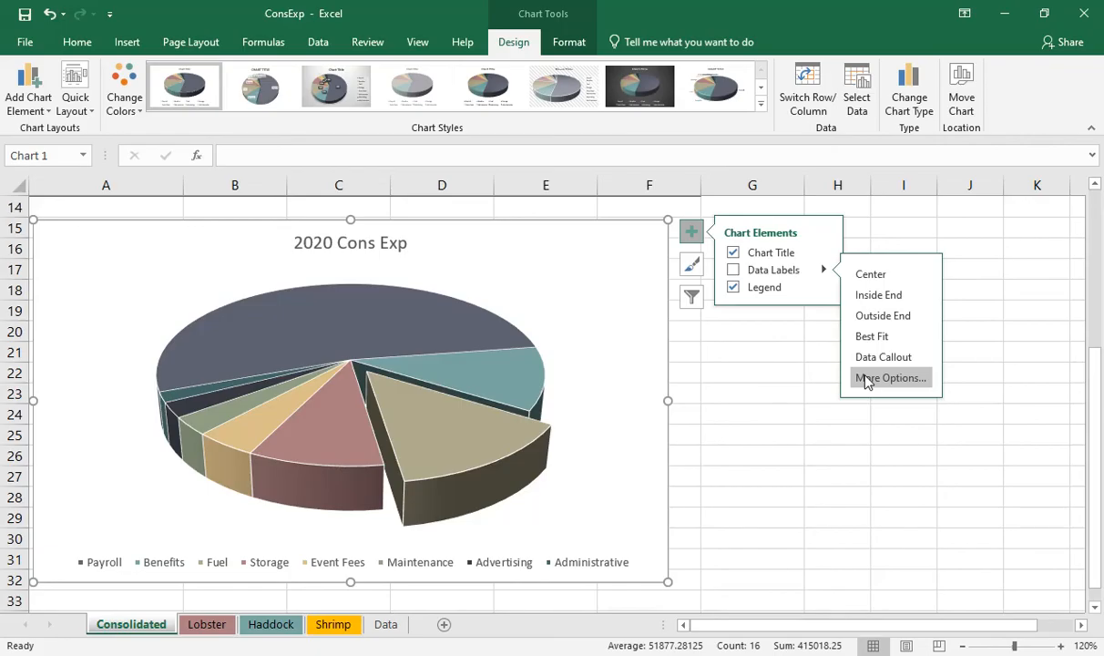
{"action": "left_click", "coordinate": [866, 379]}
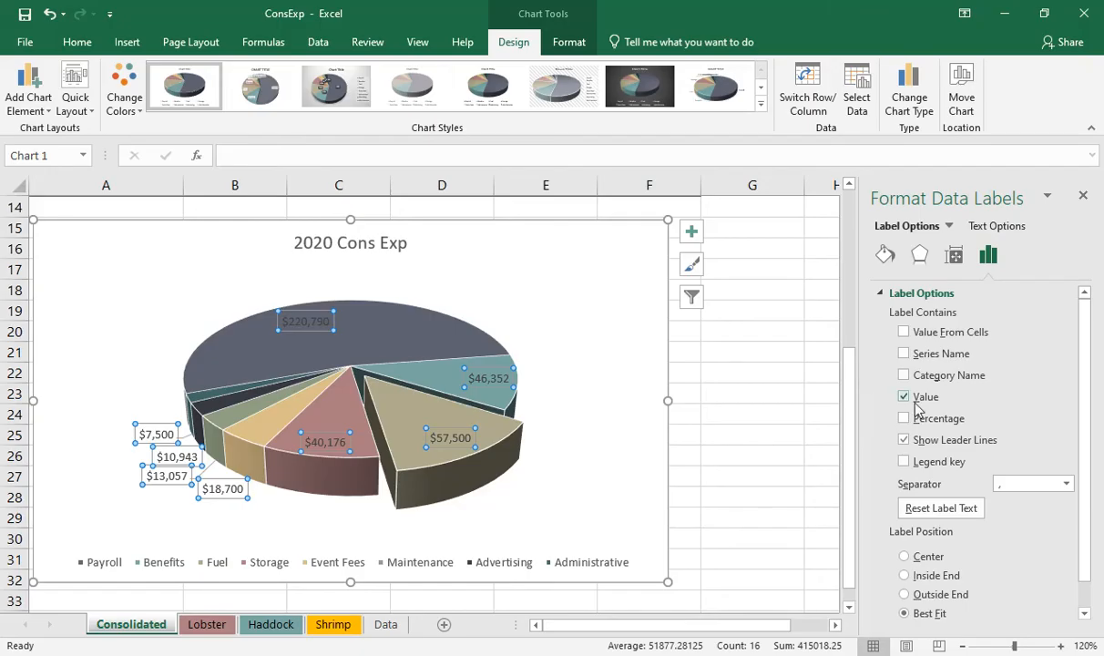
{"action": "left_click", "coordinate": [904, 376]}
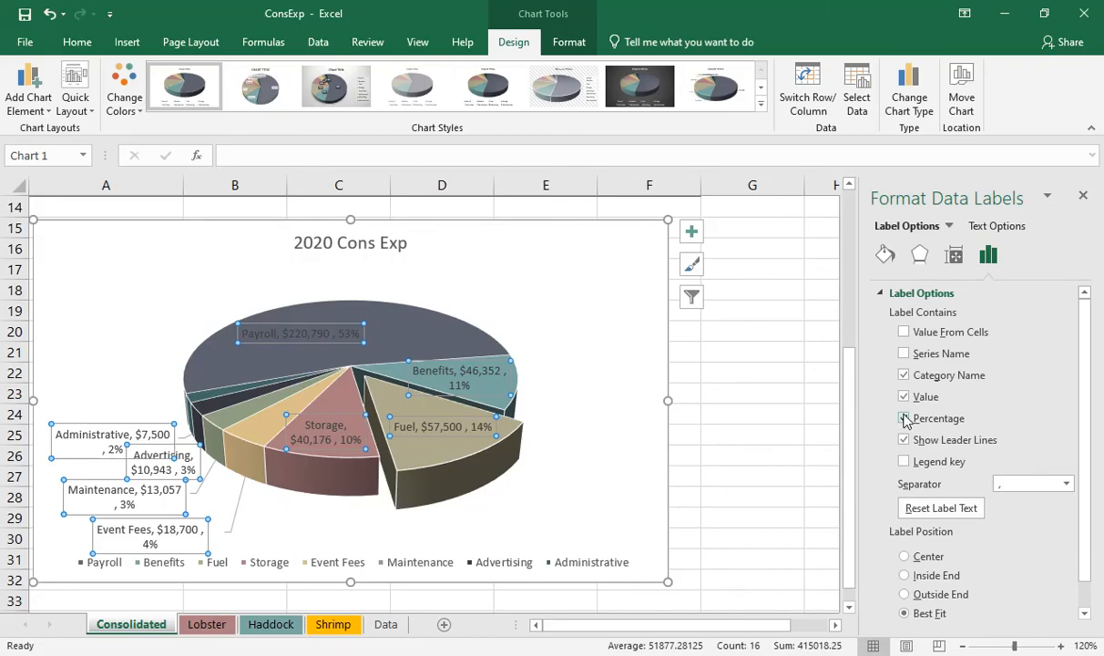
{"action": "left_click", "coordinate": [903, 397]}
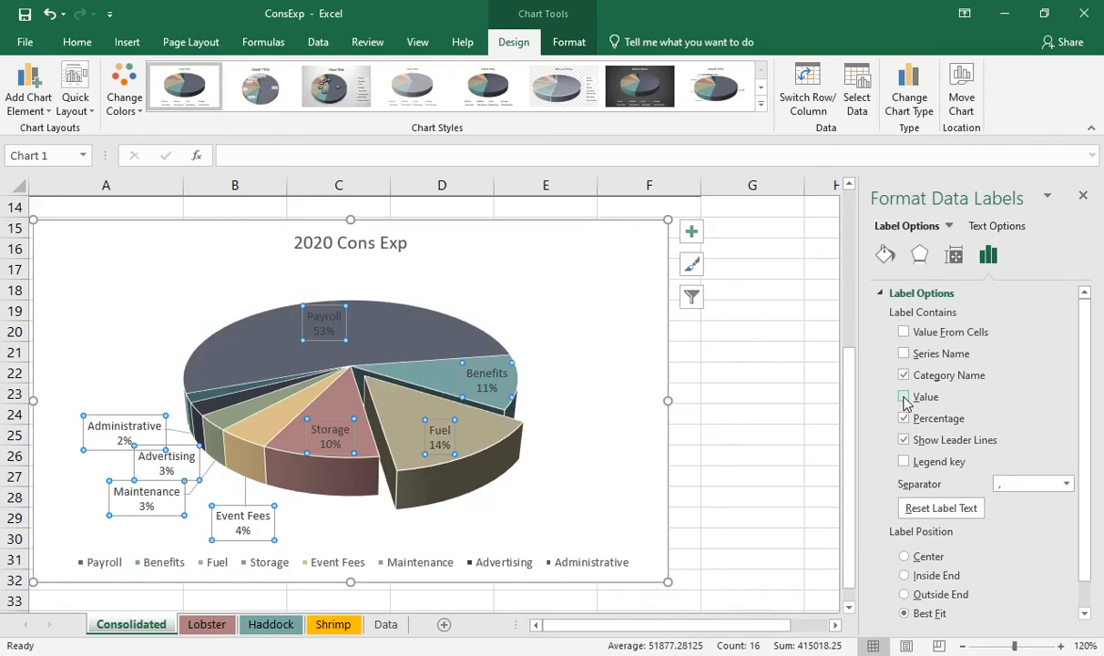
{"action": "left_click", "coordinate": [904, 597]}
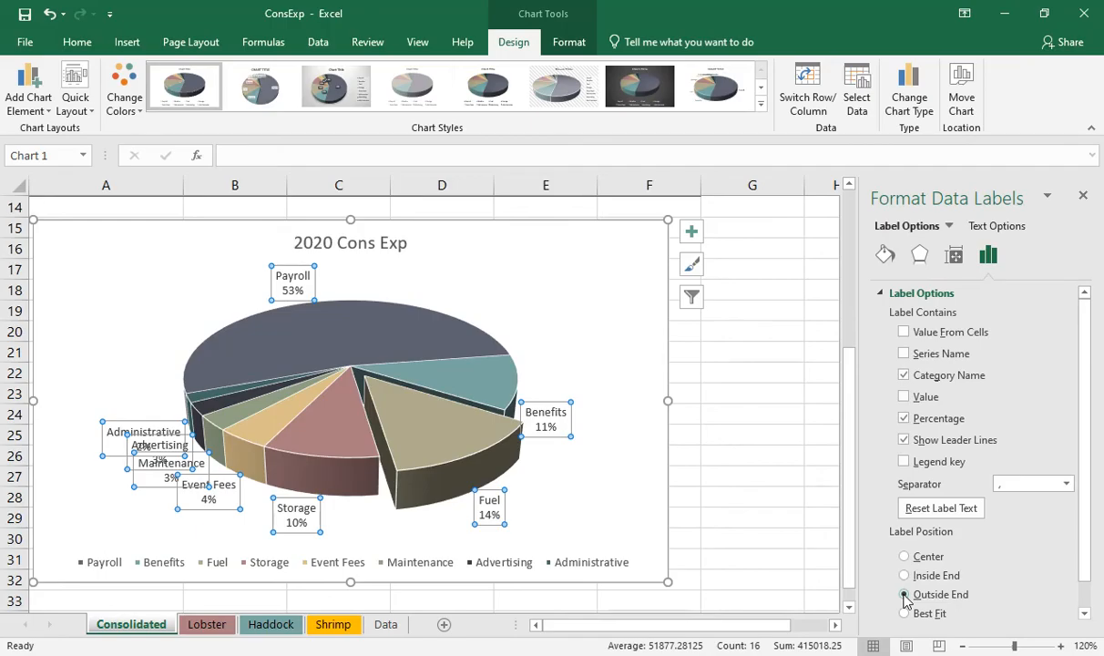
Step: Format the data label numbers as Percentage with 0 decimal places
{"action": "left_click_drag", "start_coordinate": [1083, 557], "coordinate": [1080, 596]}
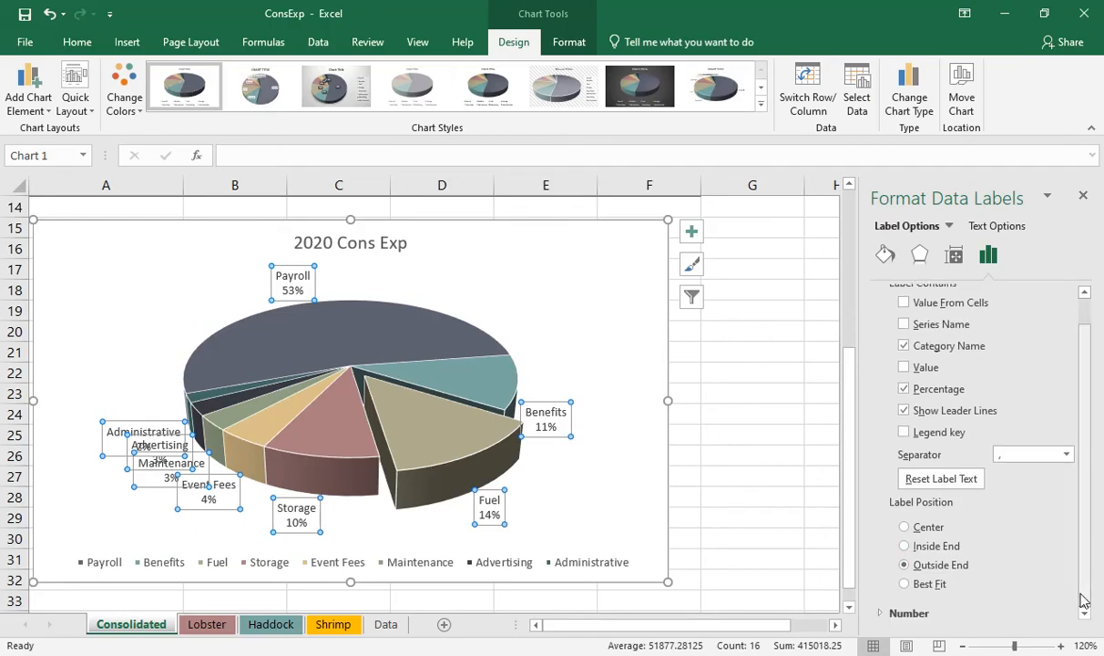
{"action": "left_click", "coordinate": [924, 617]}
{"action": "left_click_drag", "start_coordinate": [1089, 513], "coordinate": [1087, 608]}
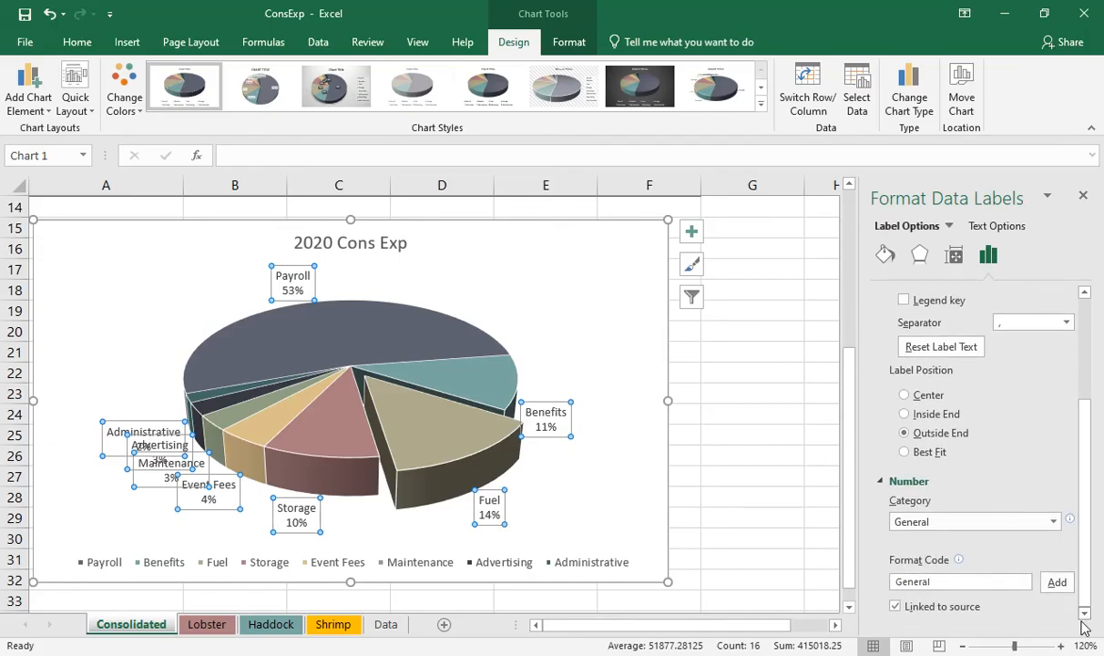
{"action": "left_click", "coordinate": [1054, 521]}
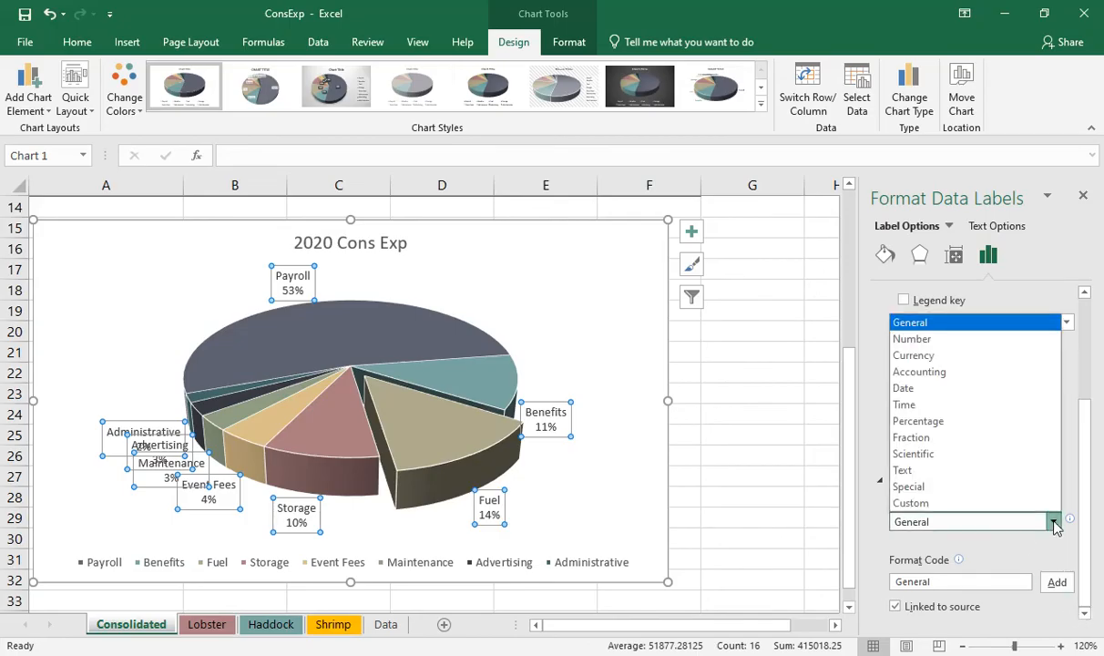
{"action": "left_click", "coordinate": [955, 423]}
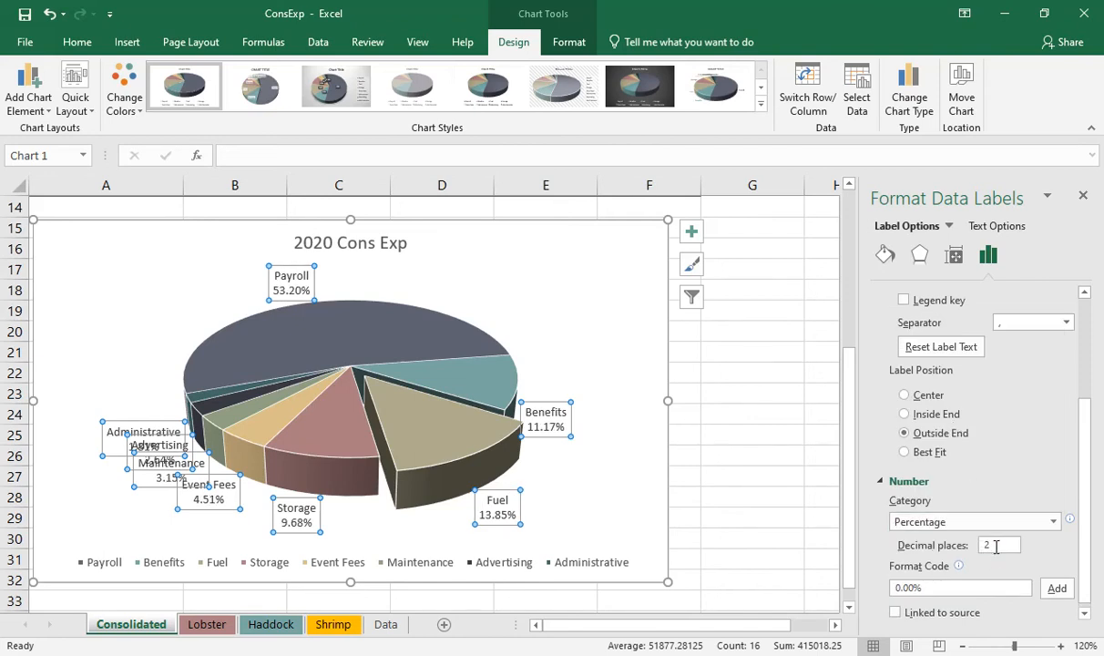
{"action": "left_click_drag", "start_coordinate": [996, 545], "coordinate": [984, 546]}
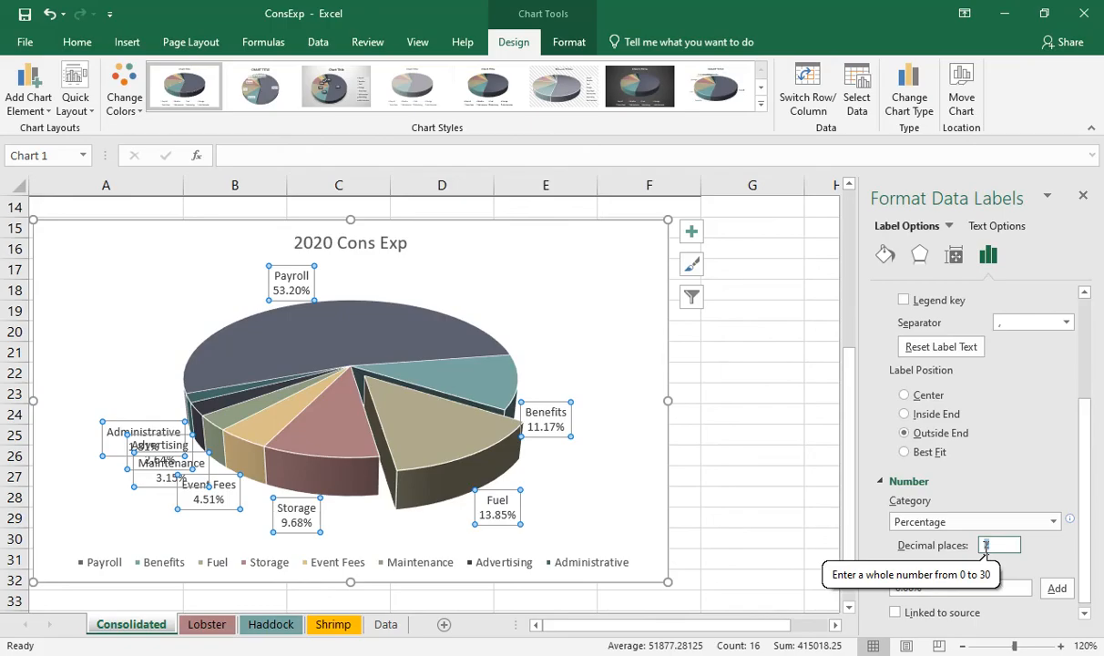
{"action": "type", "text": "0"}
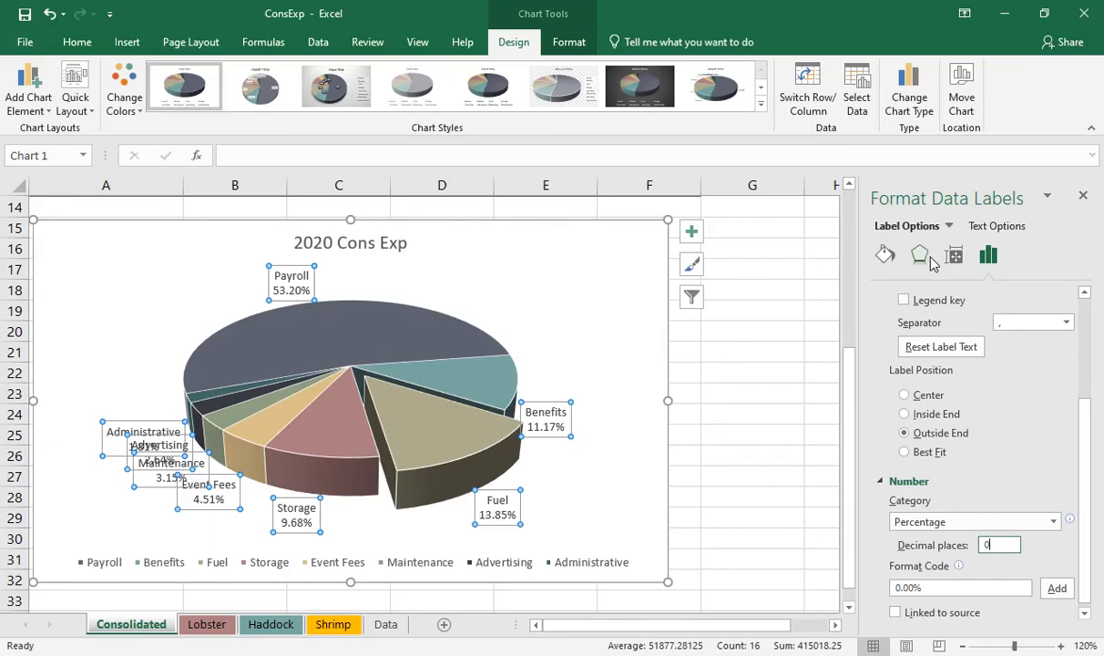
Step: Set the data labels' text fill to solid black and close the label formatting
{"action": "left_click", "coordinate": [998, 227]}
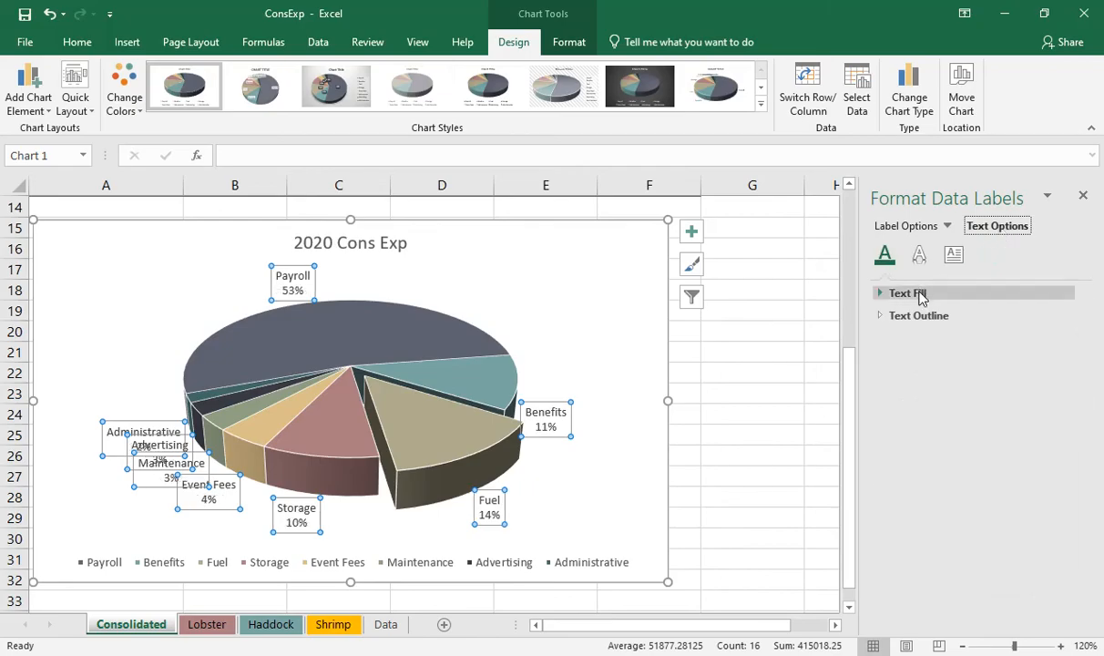
{"action": "left_click", "coordinate": [921, 295]}
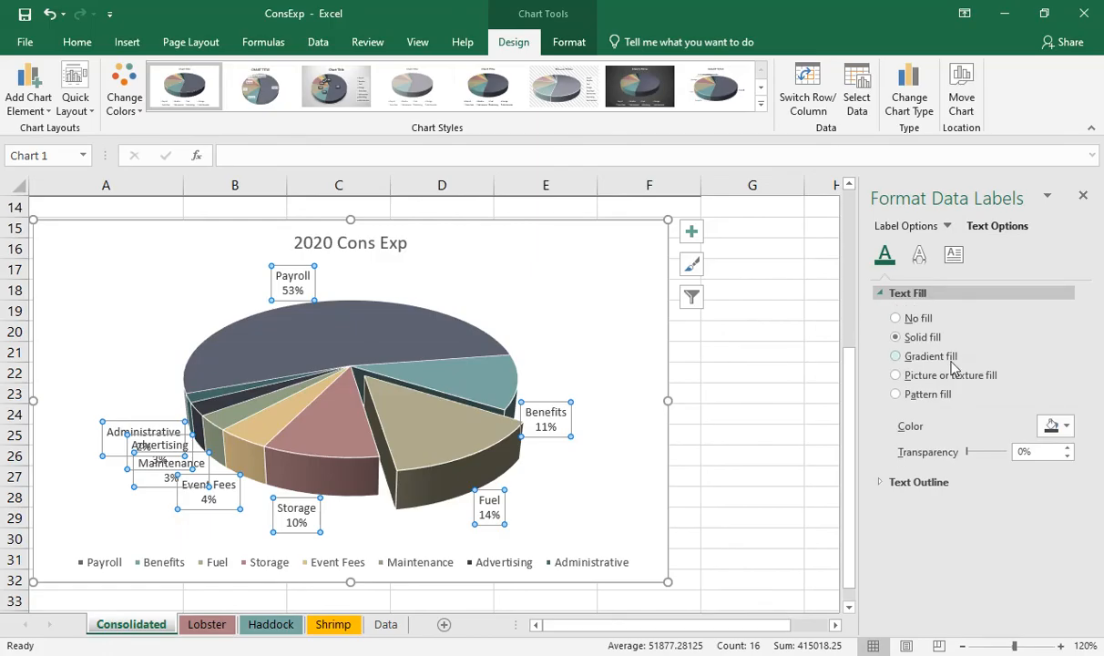
{"action": "left_click", "coordinate": [1068, 426]}
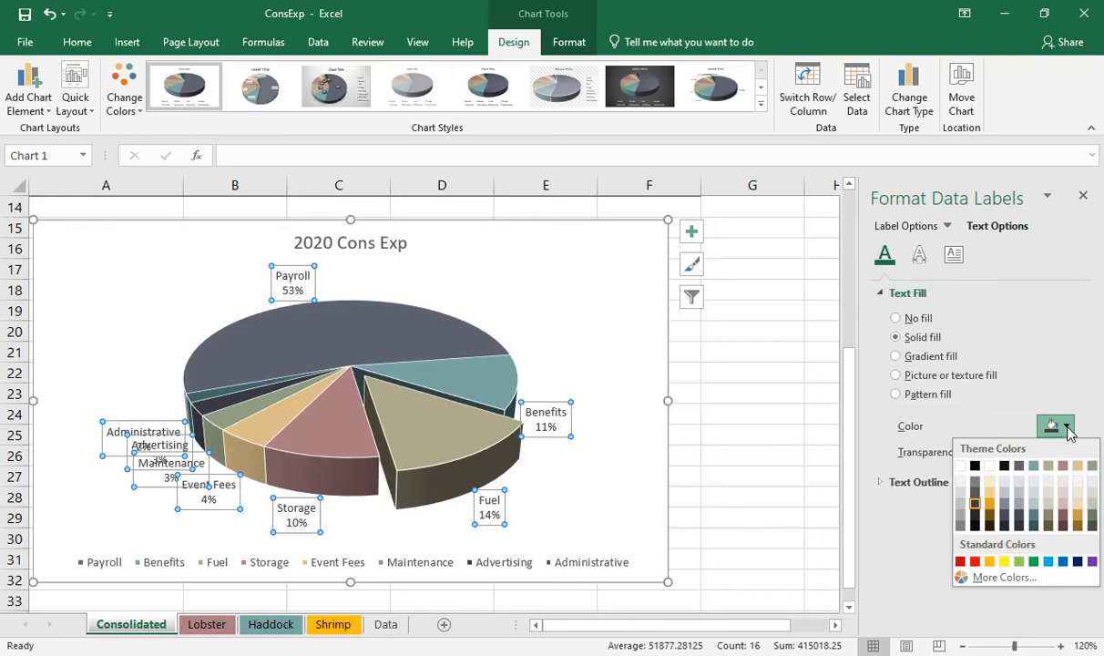
{"action": "left_click", "coordinate": [976, 468]}
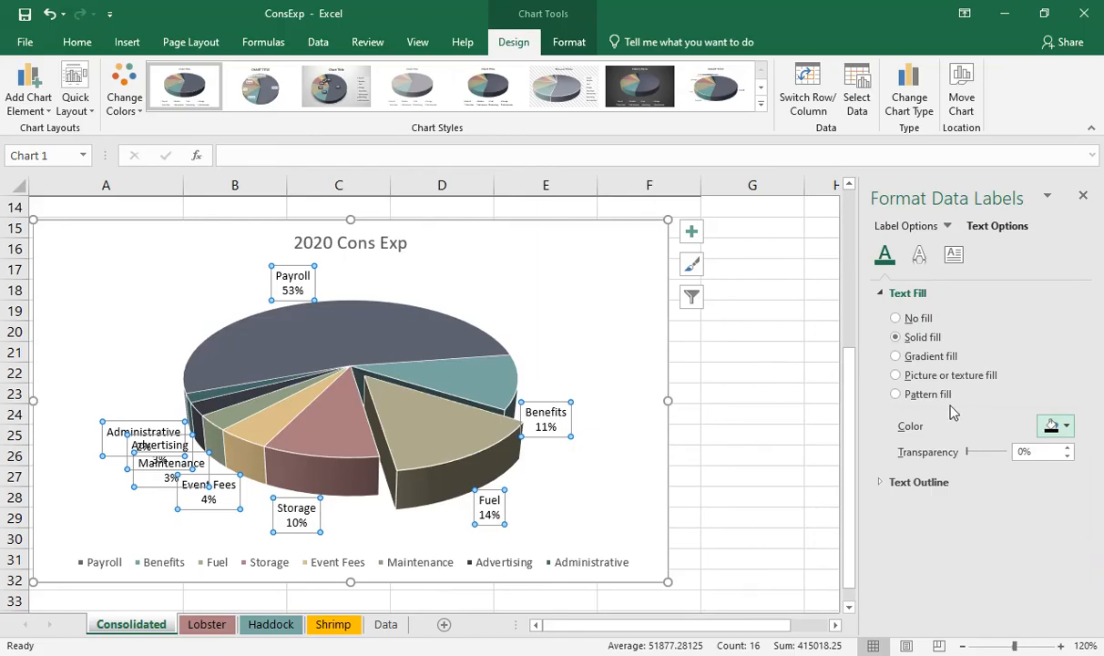
{"action": "left_click", "coordinate": [1083, 199]}
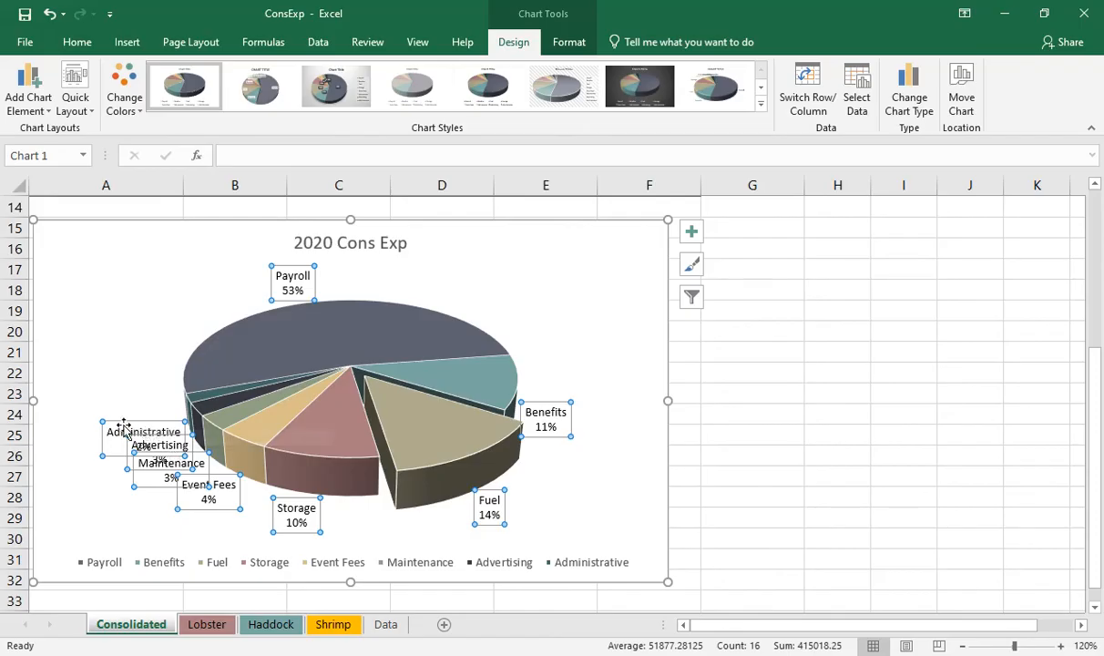
Step: Spread the Administrative, Advertising, Maintenance, Event Fees and Storage labels away from the pie so they no longer overlap and have leader lines
{"action": "left_click_drag", "start_coordinate": [115, 425], "coordinate": [73, 400]}
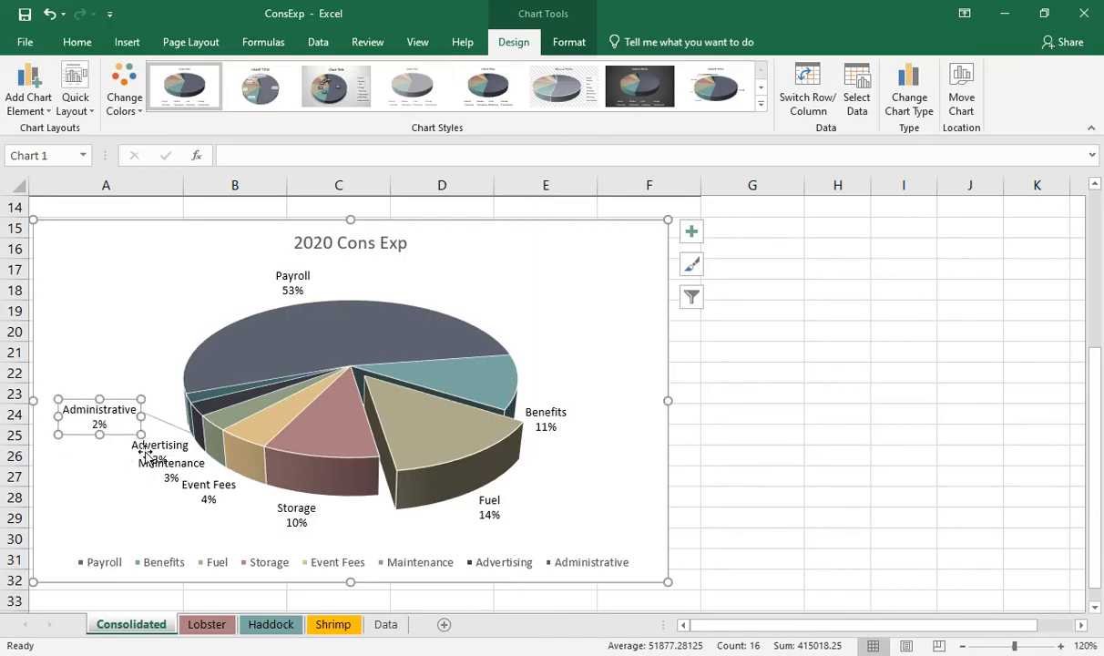
{"action": "left_click_drag", "start_coordinate": [148, 447], "coordinate": [80, 454]}
{"action": "left_click_drag", "start_coordinate": [161, 474], "coordinate": [116, 500]}
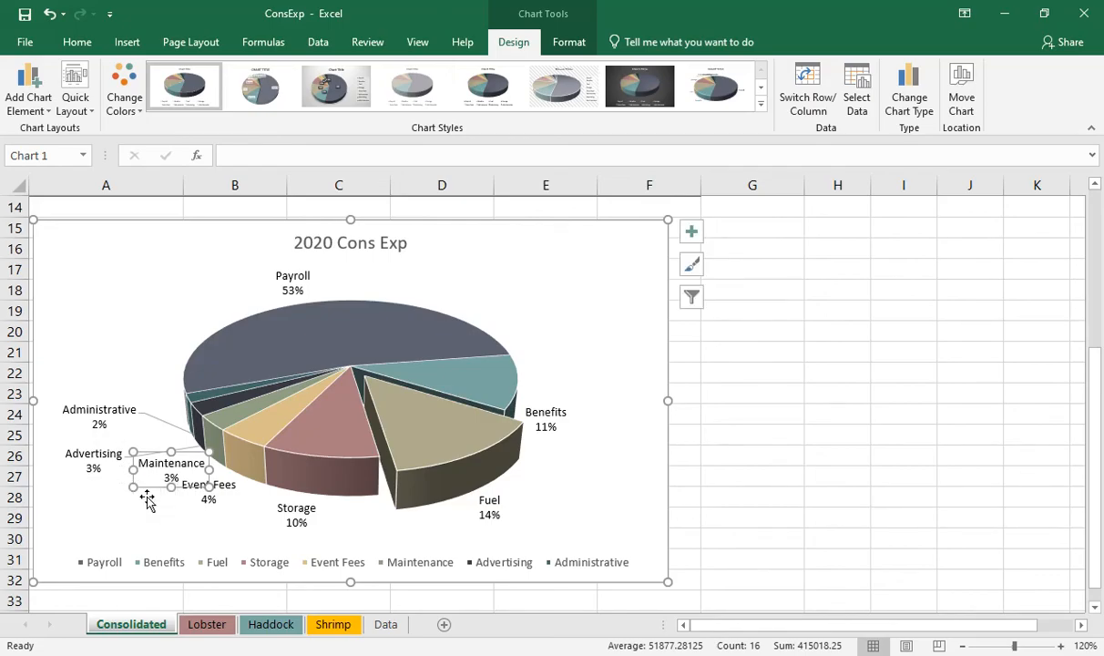
{"action": "left_click_drag", "start_coordinate": [209, 496], "coordinate": [214, 526]}
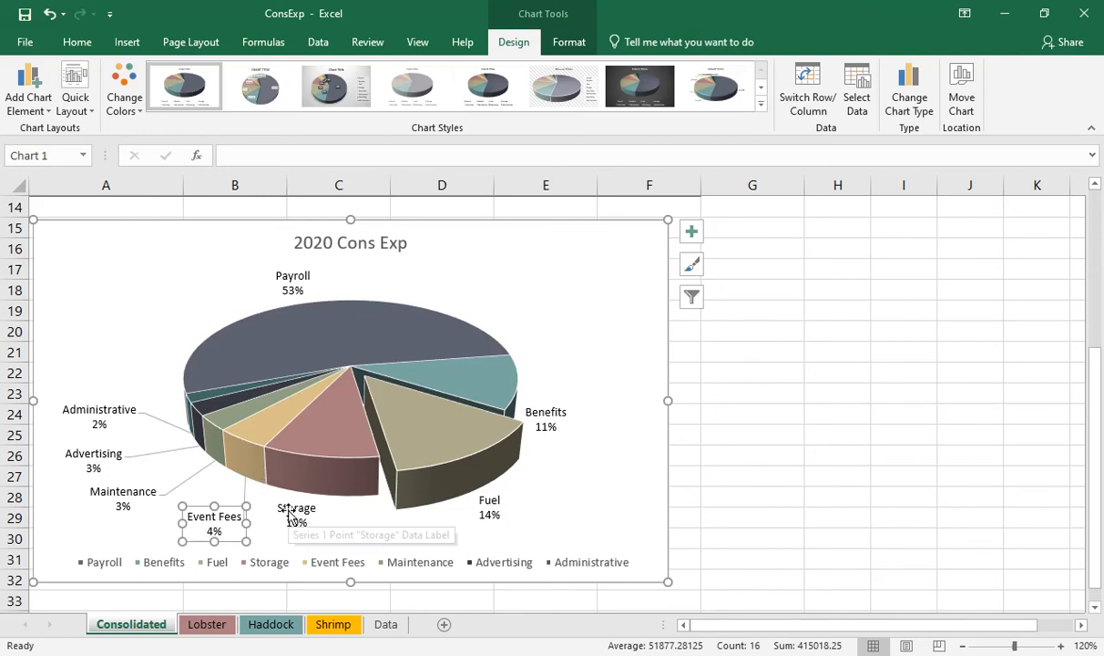
{"action": "left_click_drag", "start_coordinate": [288, 511], "coordinate": [295, 529]}
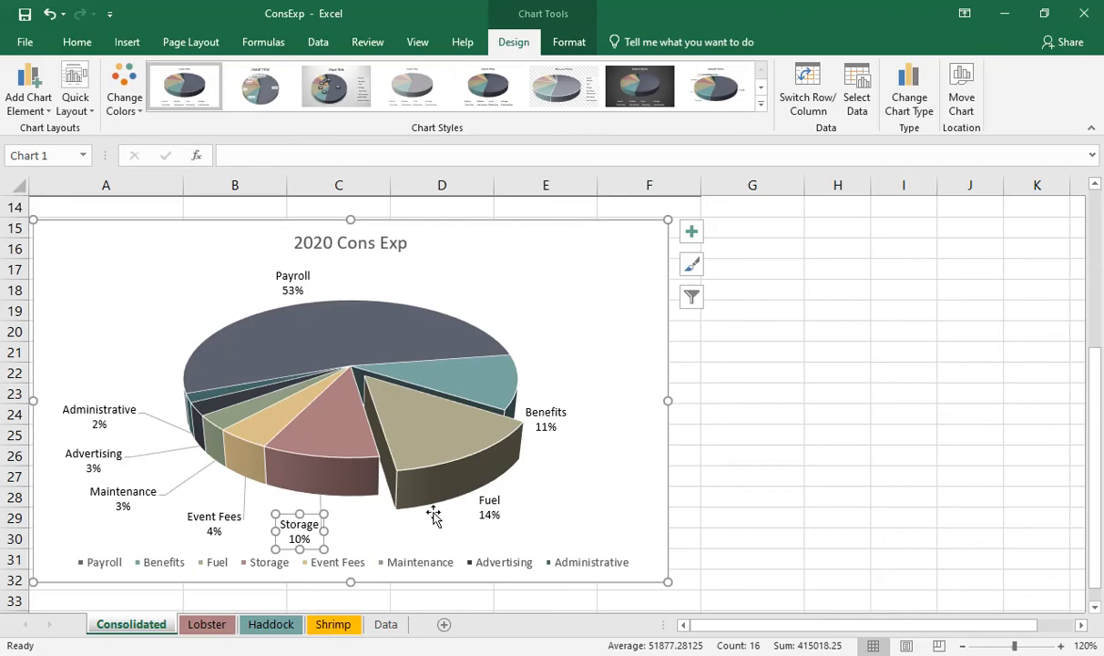
Step: Move the Fuel and Benefits labels outward from the pie and place the Payroll label to the upper left, clear of the chart title
{"action": "left_click_drag", "start_coordinate": [488, 508], "coordinate": [524, 527]}
{"action": "left_click_drag", "start_coordinate": [540, 424], "coordinate": [597, 417]}
{"action": "left_click_drag", "start_coordinate": [290, 274], "coordinate": [264, 250]}
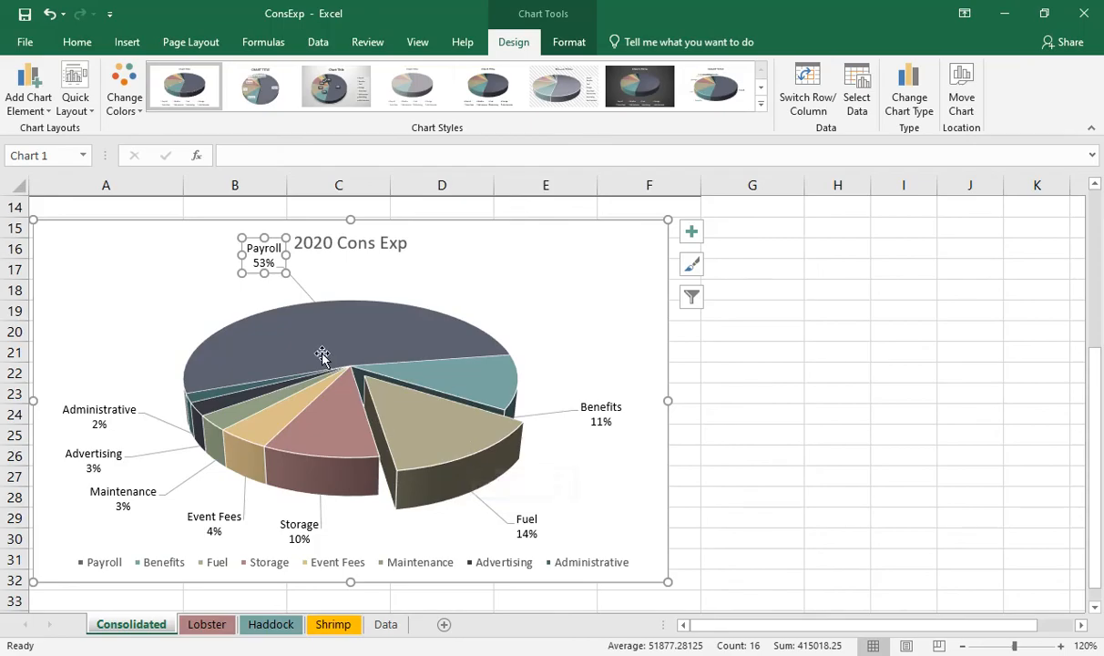
{"action": "left_click", "coordinate": [492, 285]}
{"action": "left_click", "coordinate": [258, 256]}
{"action": "left_click", "coordinate": [241, 258]}
{"action": "left_click_drag", "start_coordinate": [239, 258], "coordinate": [216, 273]}
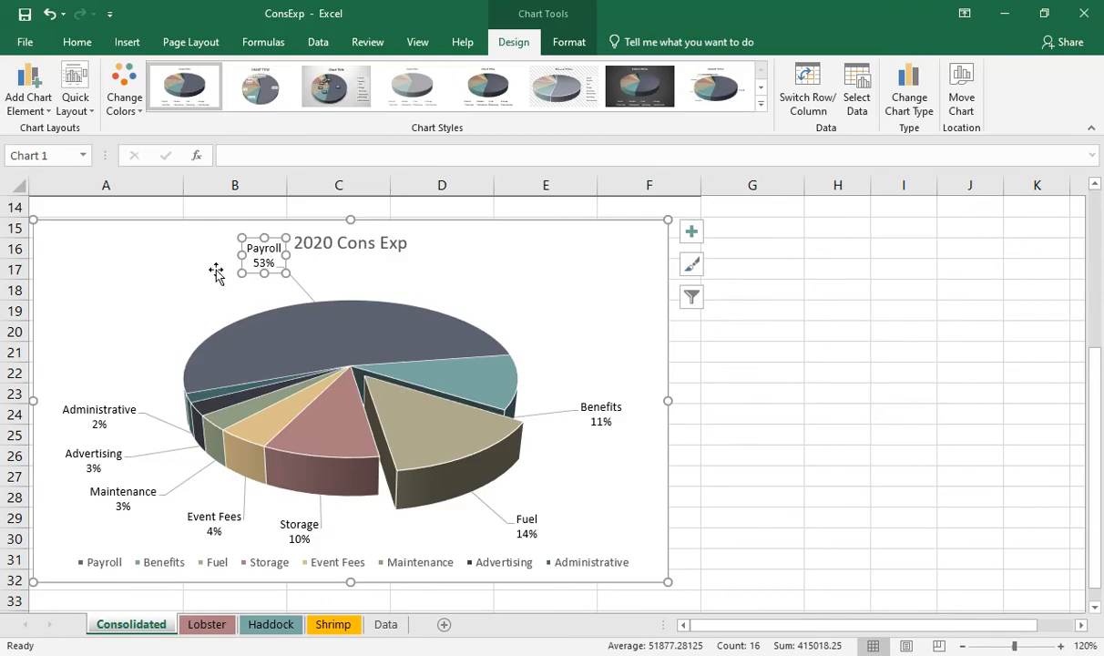
{"action": "left_click", "coordinate": [459, 272]}
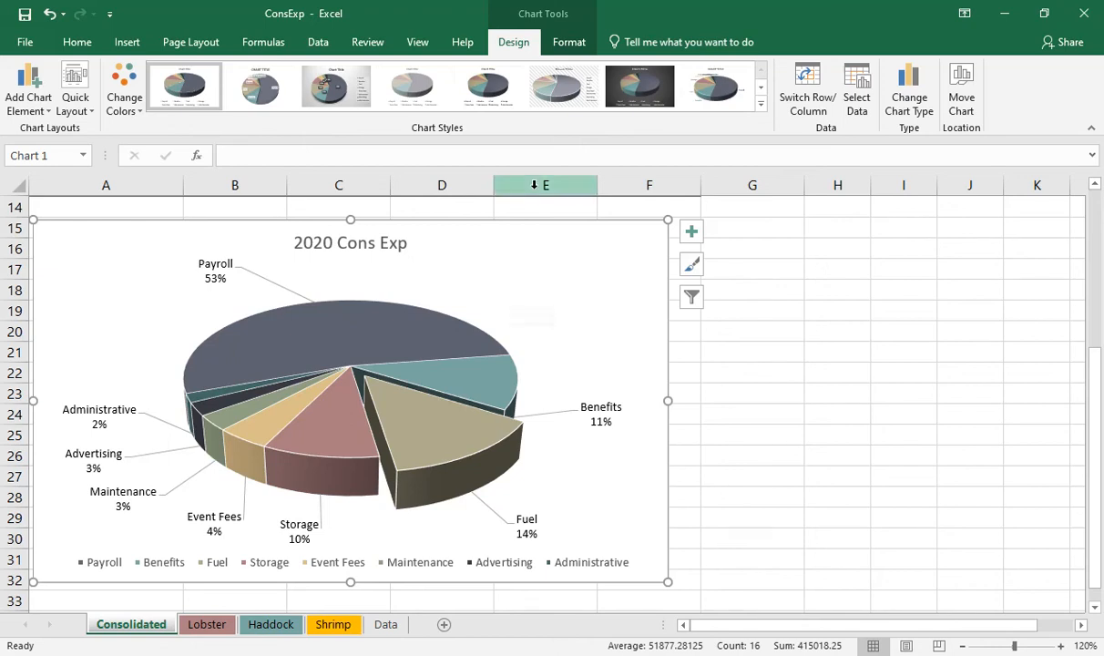
Step: Apply a Blue-Gray, Accent 1 shape outline to the chart area
{"action": "left_click", "coordinate": [570, 45]}
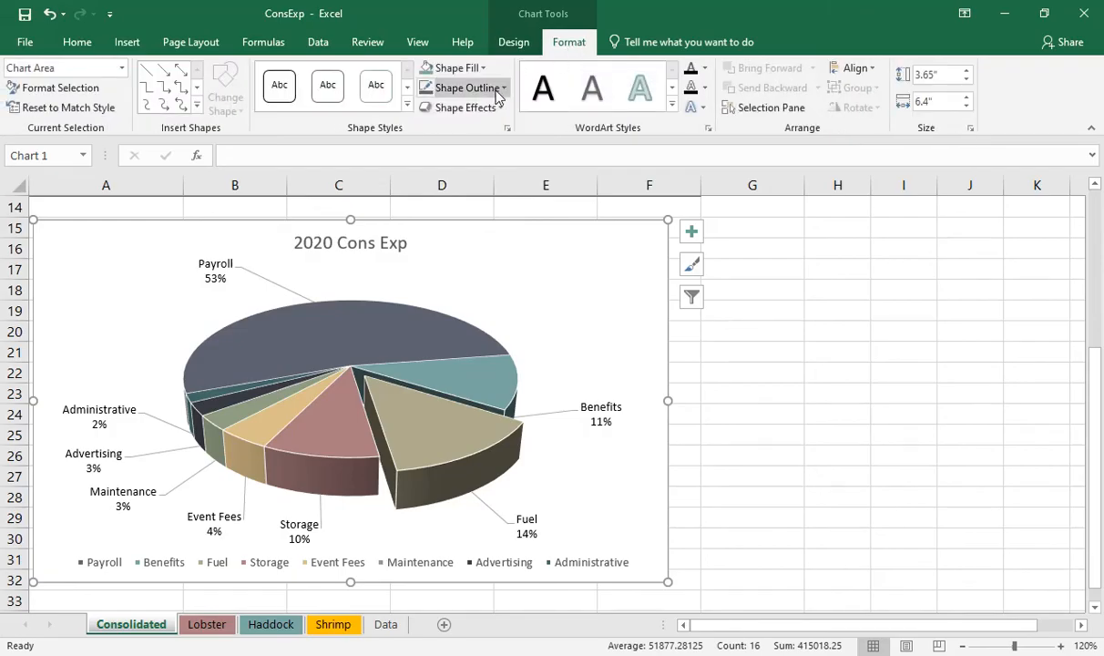
{"action": "left_click", "coordinate": [499, 88]}
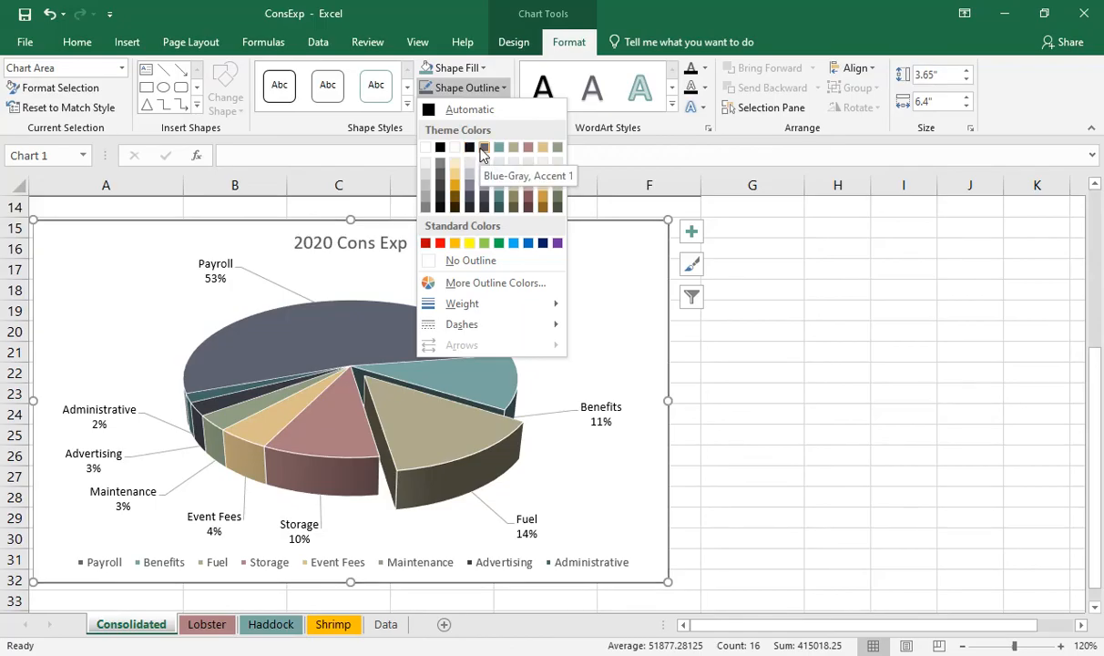
{"action": "left_click", "coordinate": [483, 149]}
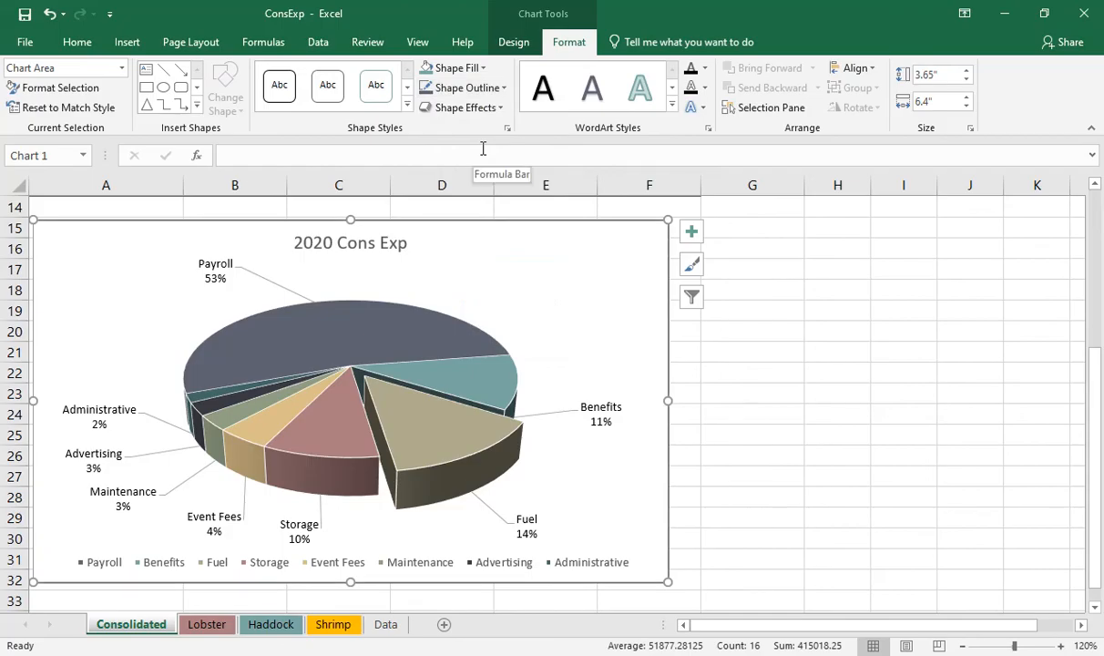
Step: Set the chart area's outline weight to 1½ pt, deselect the chart and save the workbook
{"action": "left_click", "coordinate": [502, 88]}
{"action": "mouse_move", "coordinate": [498, 312]}
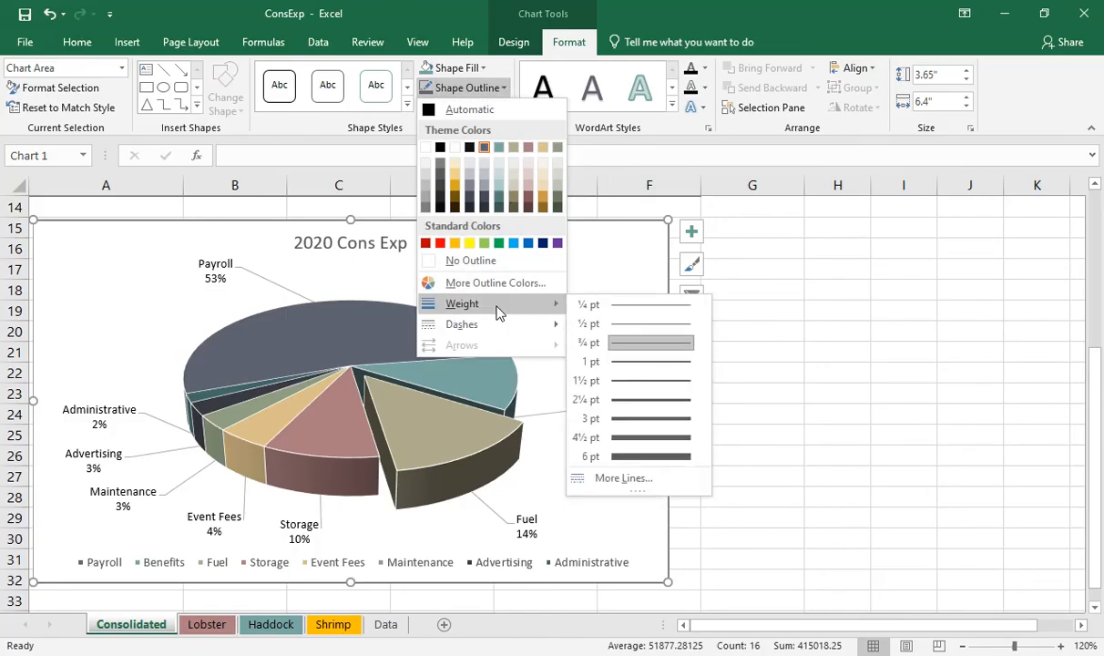
{"action": "left_click", "coordinate": [618, 383]}
{"action": "left_click", "coordinate": [708, 396]}
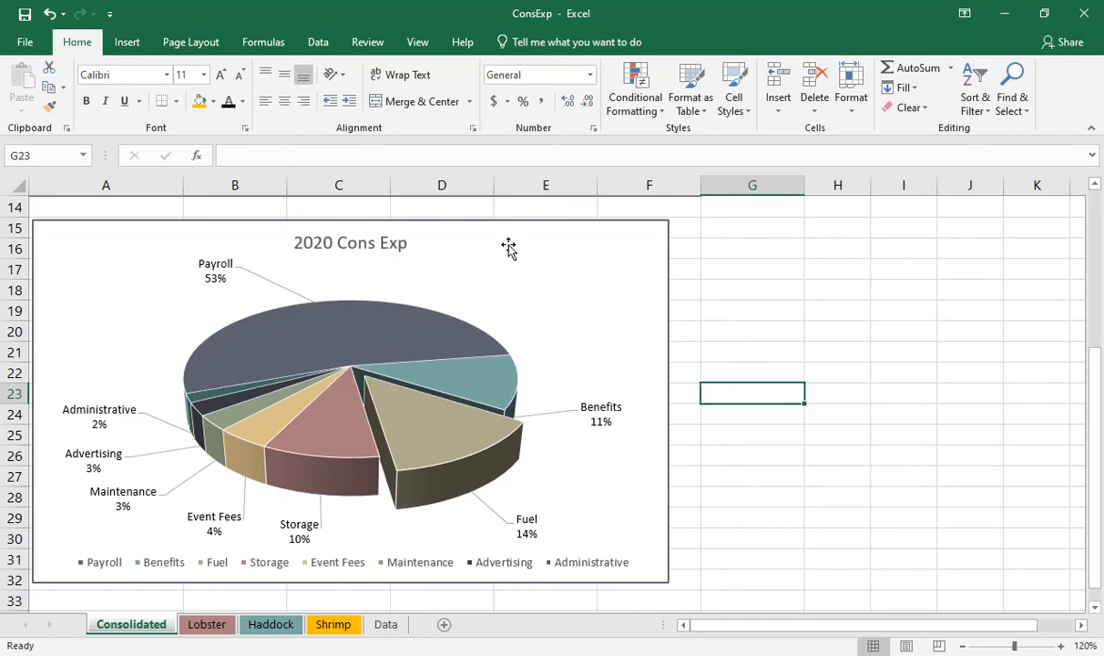
{"action": "left_click", "coordinate": [25, 15]}
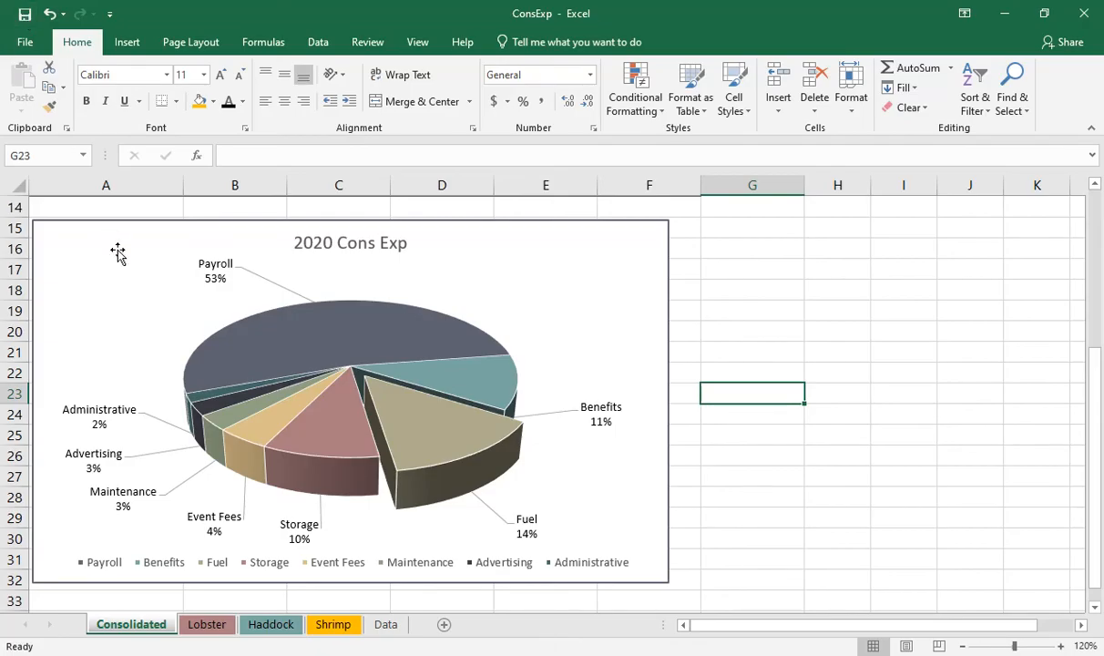
Step: Hide the Data worksheet and return to the top of the Consolidated worksheet
{"action": "right_click", "coordinate": [386, 627]}
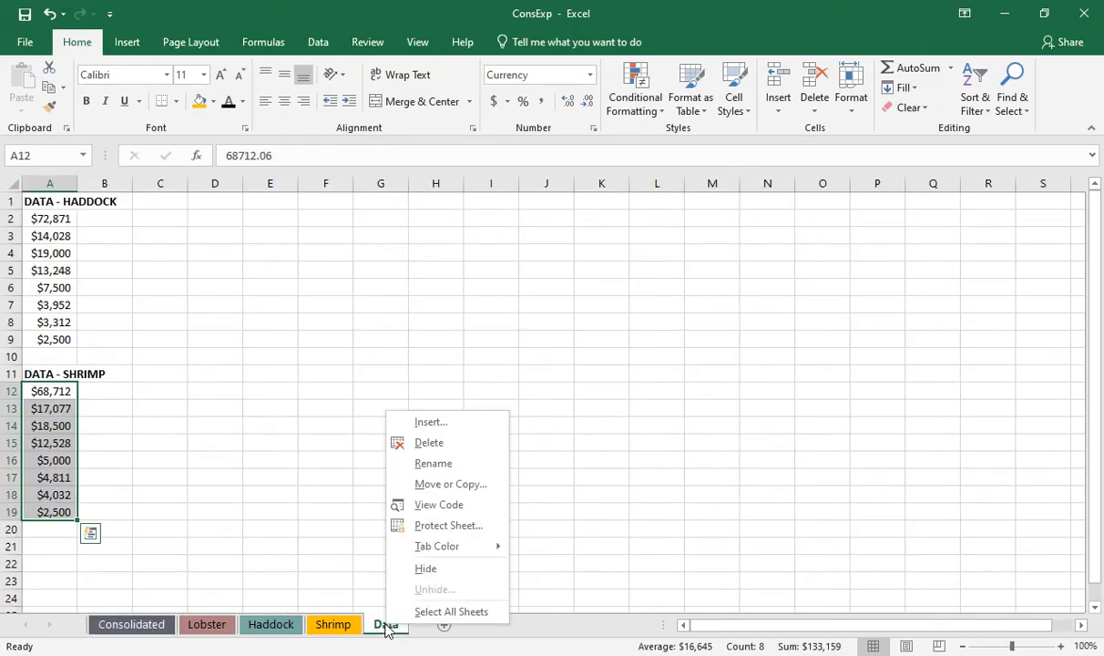
{"action": "left_click", "coordinate": [425, 570]}
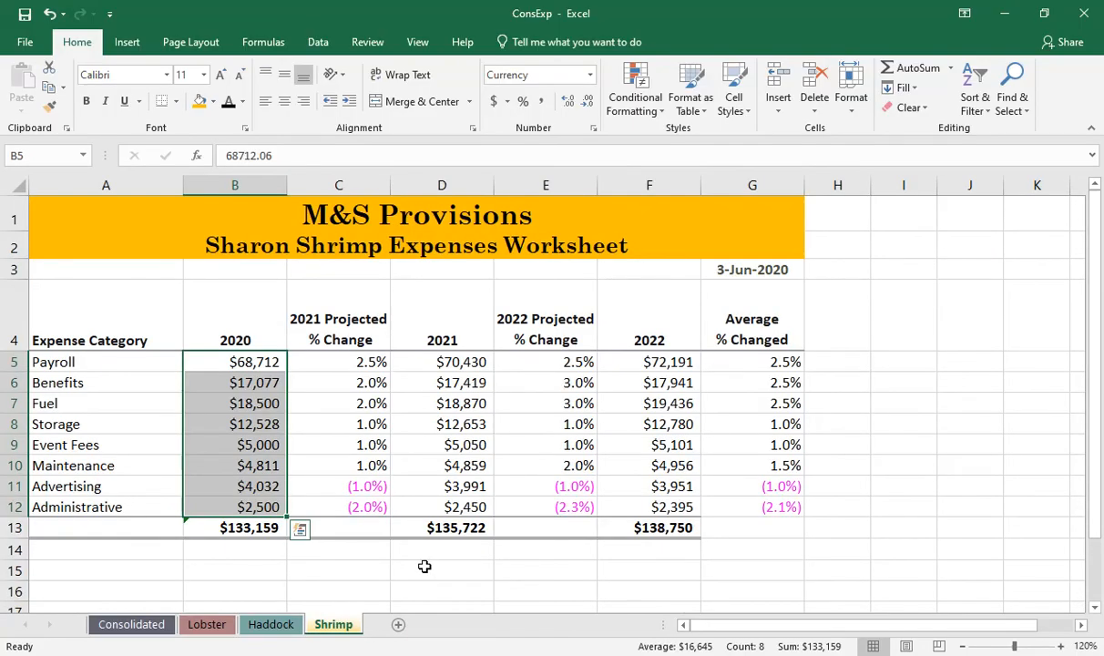
{"action": "left_click", "coordinate": [132, 624]}
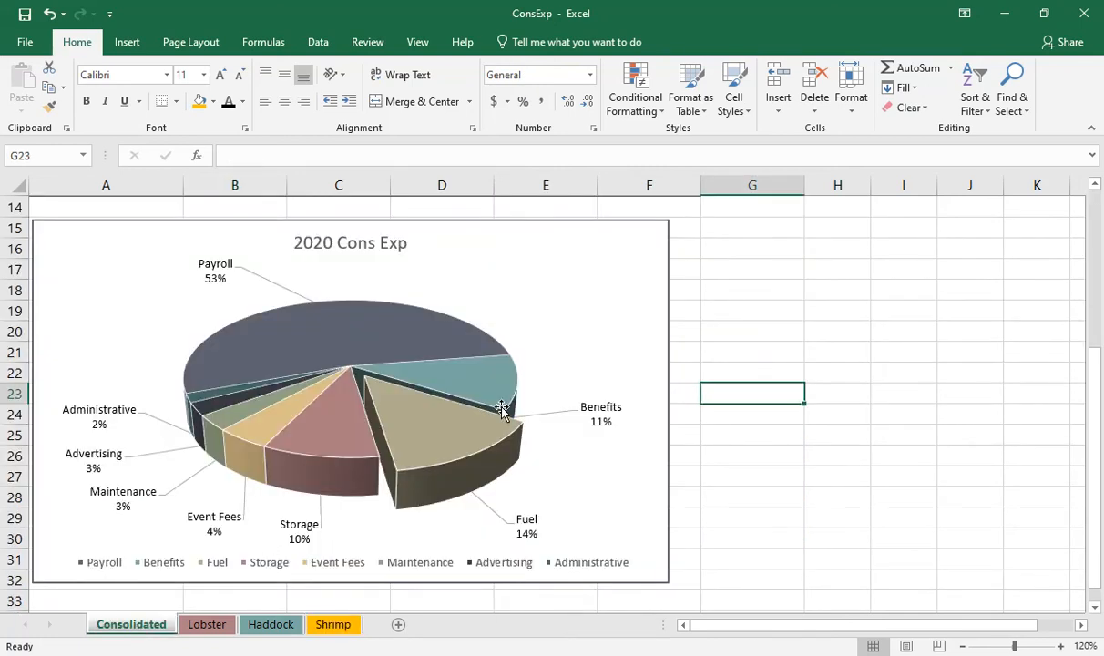
{"action": "left_click_drag", "start_coordinate": [1097, 370], "coordinate": [1091, 205]}
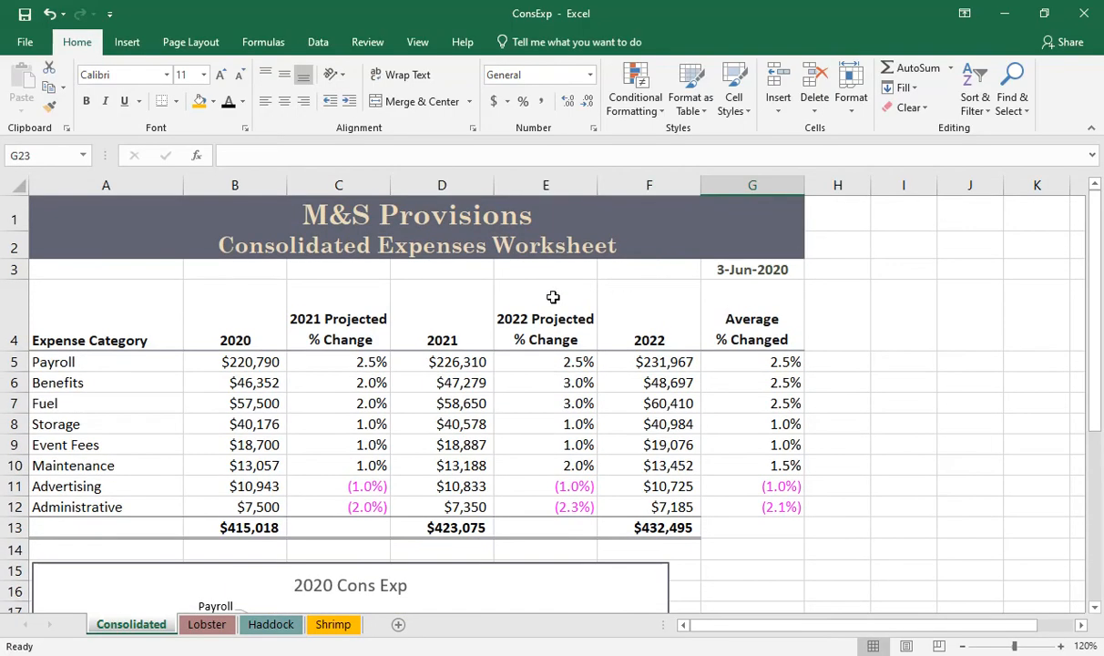
Step: Group all visible worksheets with Consolidated as the active sheet
{"action": "left_click", "coordinate": [207, 625]}
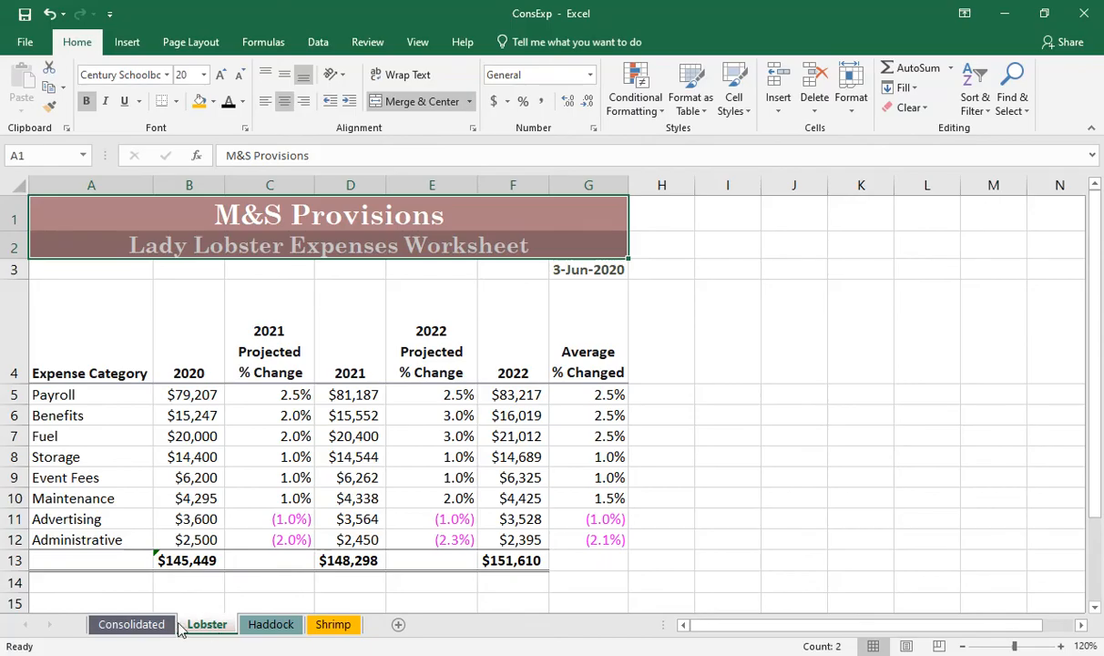
{"action": "left_click", "coordinate": [137, 627]}
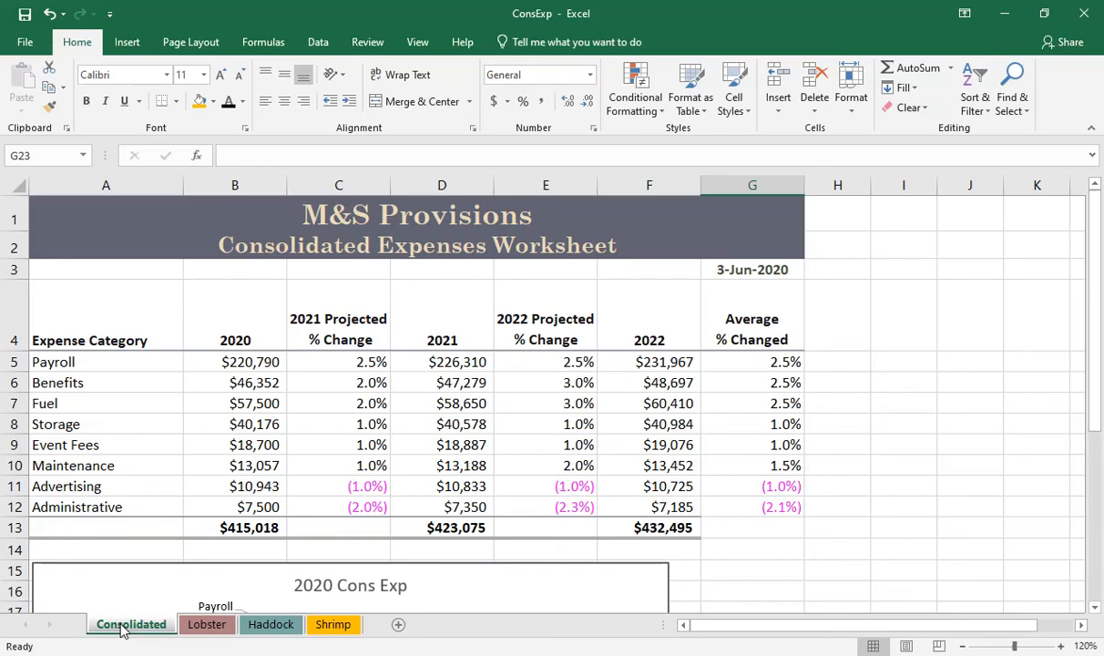
{"action": "right_click", "coordinate": [123, 632]}
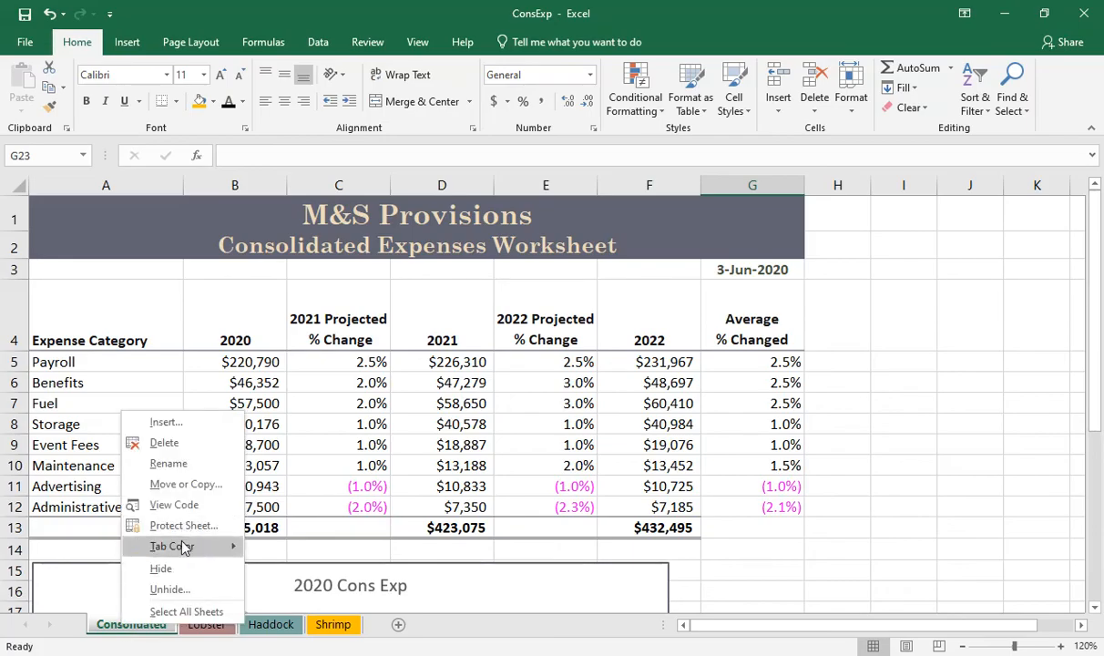
{"action": "left_click", "coordinate": [186, 613]}
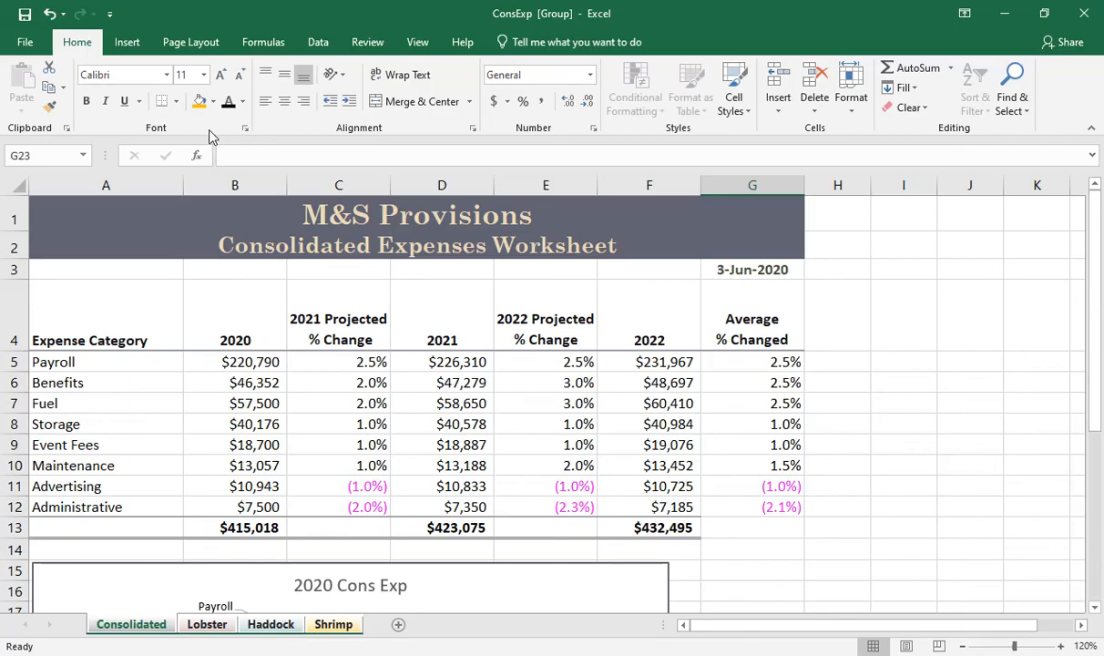
Step: Set the page orientation of the grouped worksheets to landscape in Page Setup
{"action": "left_click", "coordinate": [201, 52]}
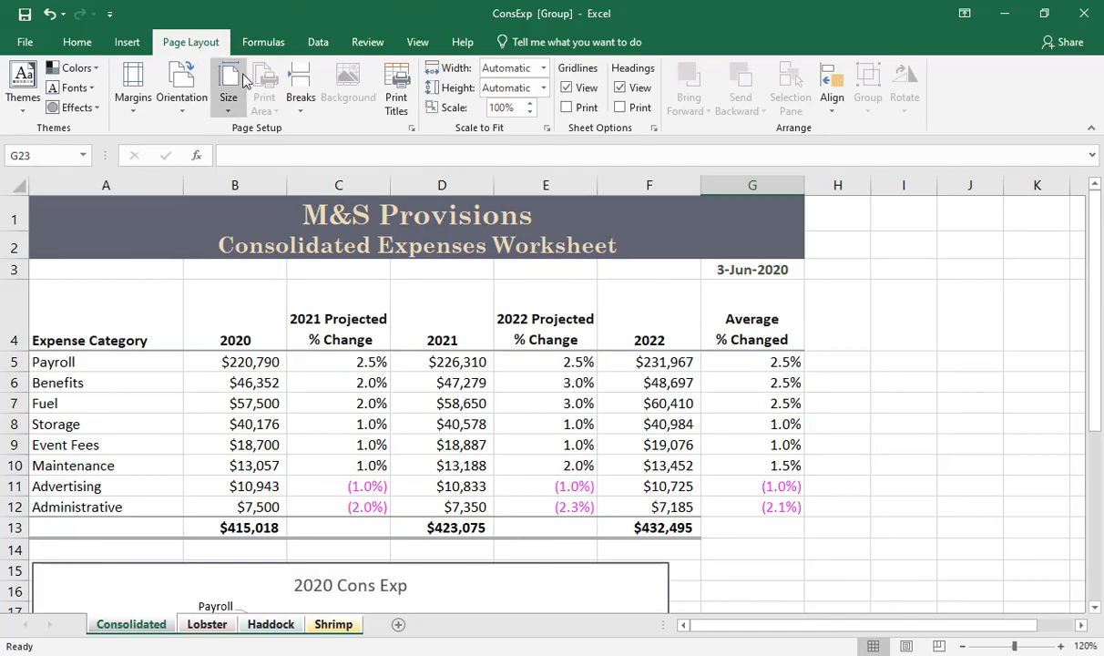
{"action": "left_click", "coordinate": [411, 129]}
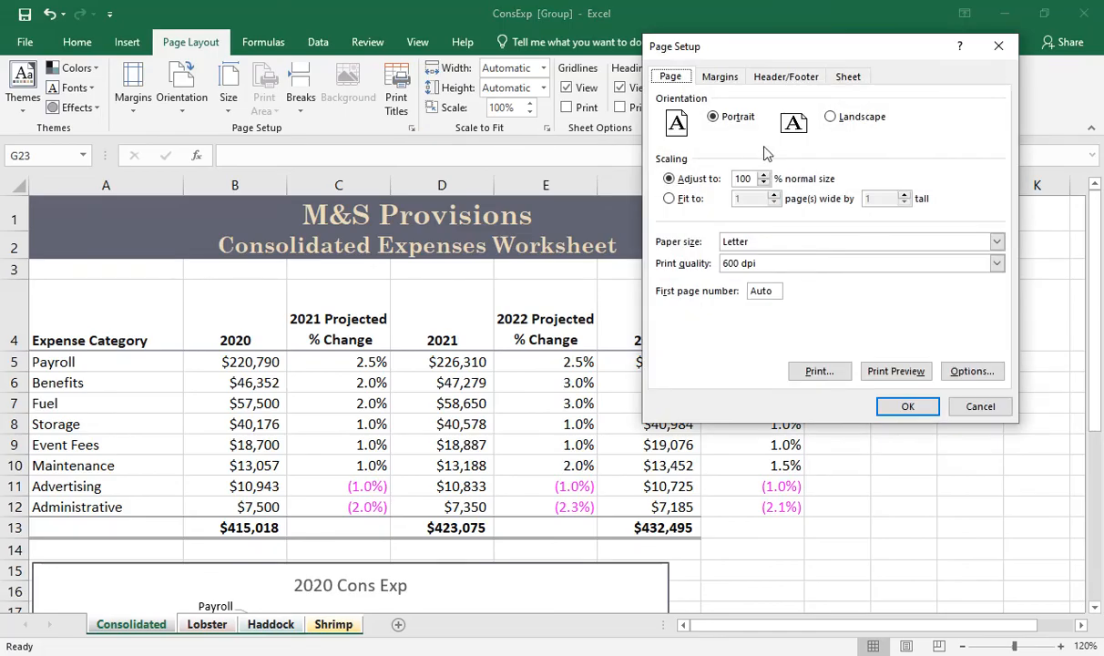
{"action": "left_click", "coordinate": [831, 118]}
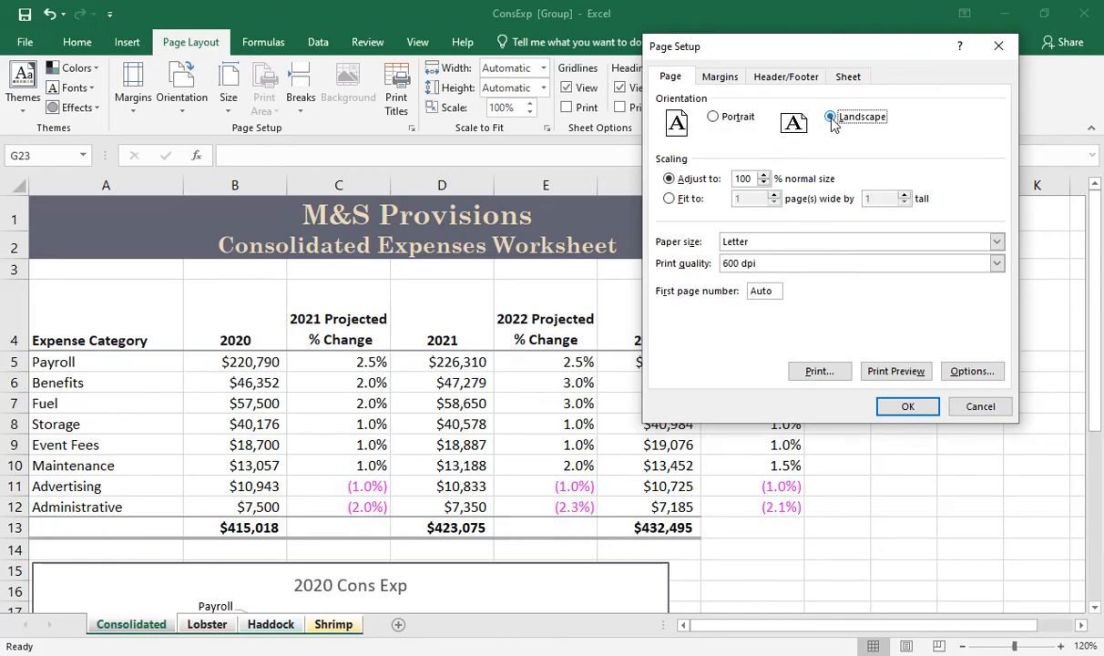
Step: Set the left and right page margins to .5, center the sheets horizontally on the page and apply the page setup
{"action": "left_click", "coordinate": [726, 80]}
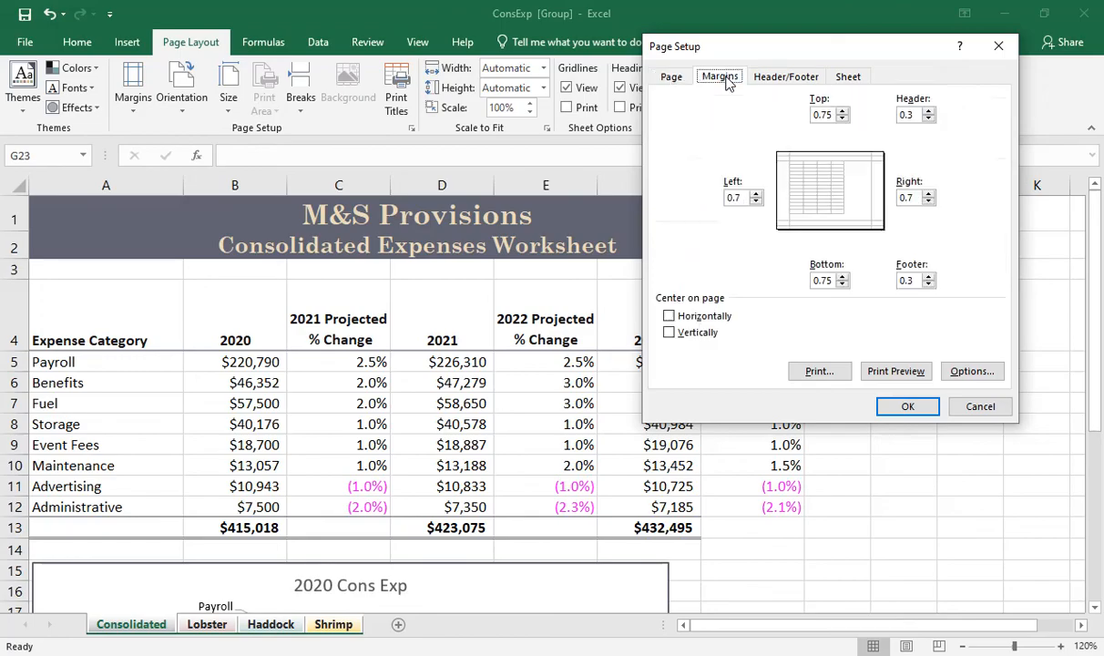
{"action": "left_click", "coordinate": [755, 202]}
{"action": "left_click", "coordinate": [756, 201]}
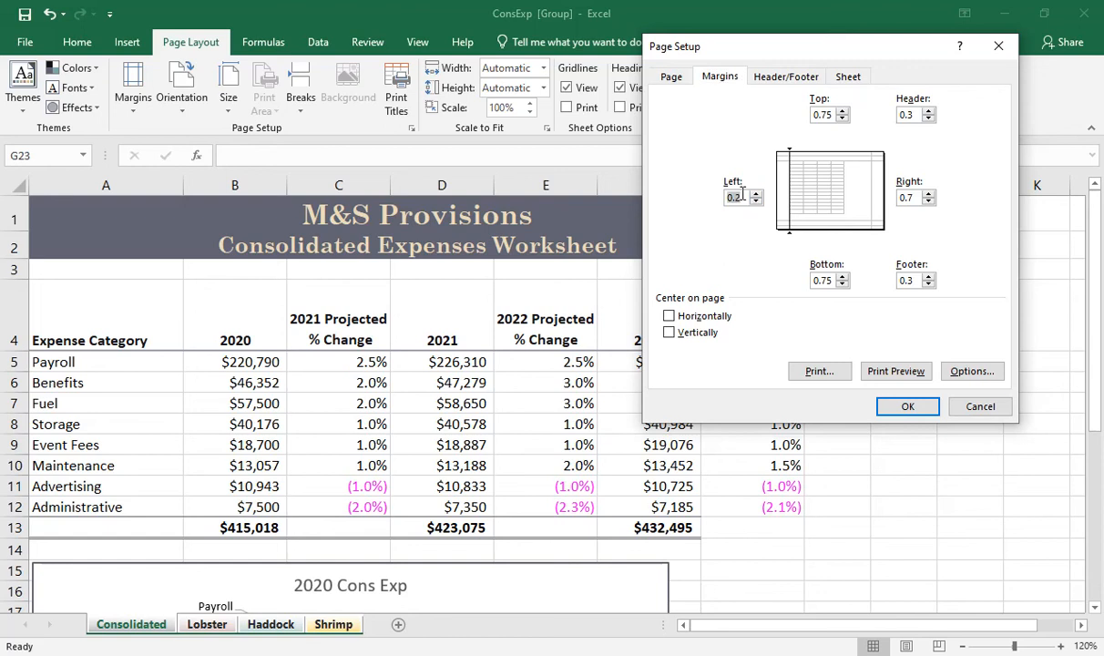
{"action": "type", "text": ".5"}
{"action": "left_click", "coordinate": [914, 198]}
{"action": "left_click_drag", "start_coordinate": [916, 199], "coordinate": [896, 205]}
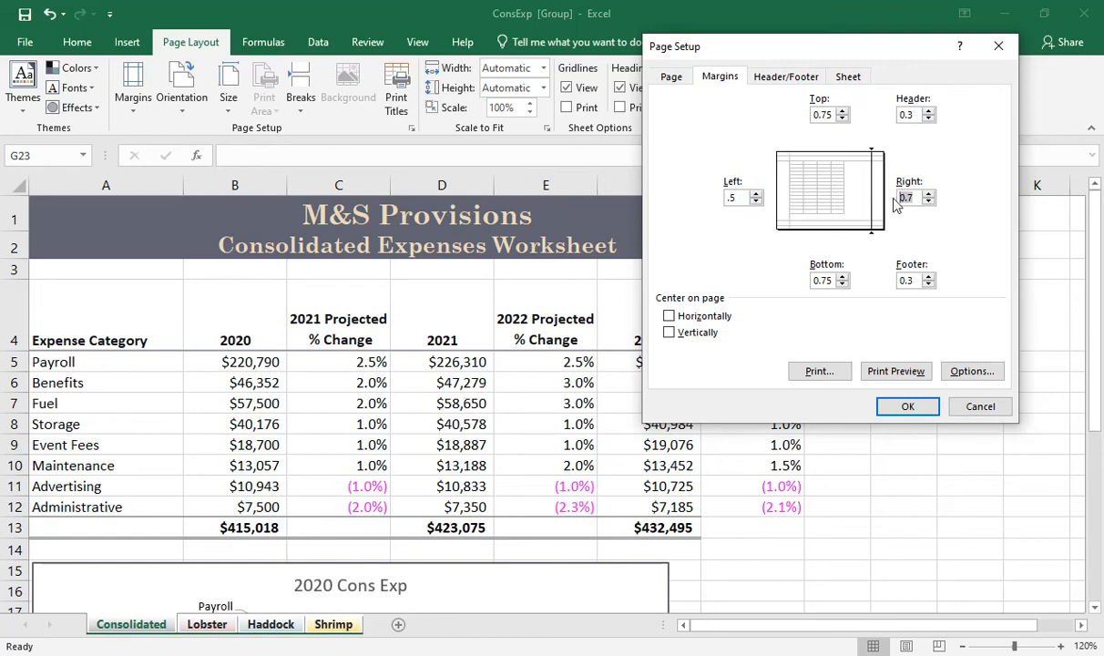
{"action": "type", "text": ".5"}
{"action": "key", "text": "Tab"}
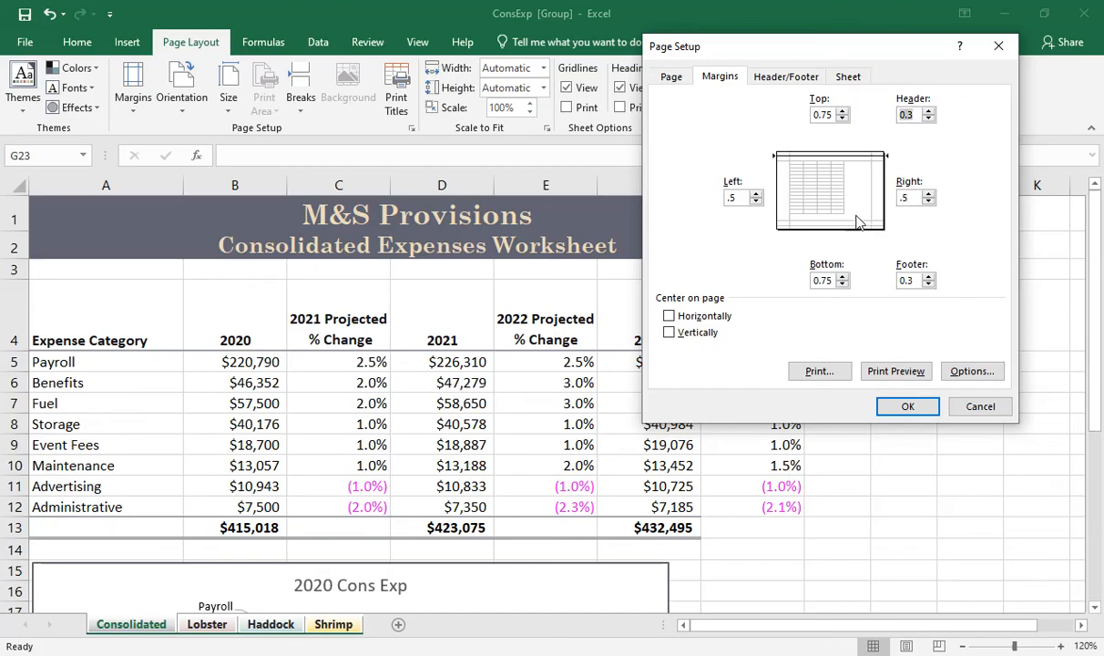
{"action": "left_click", "coordinate": [670, 319]}
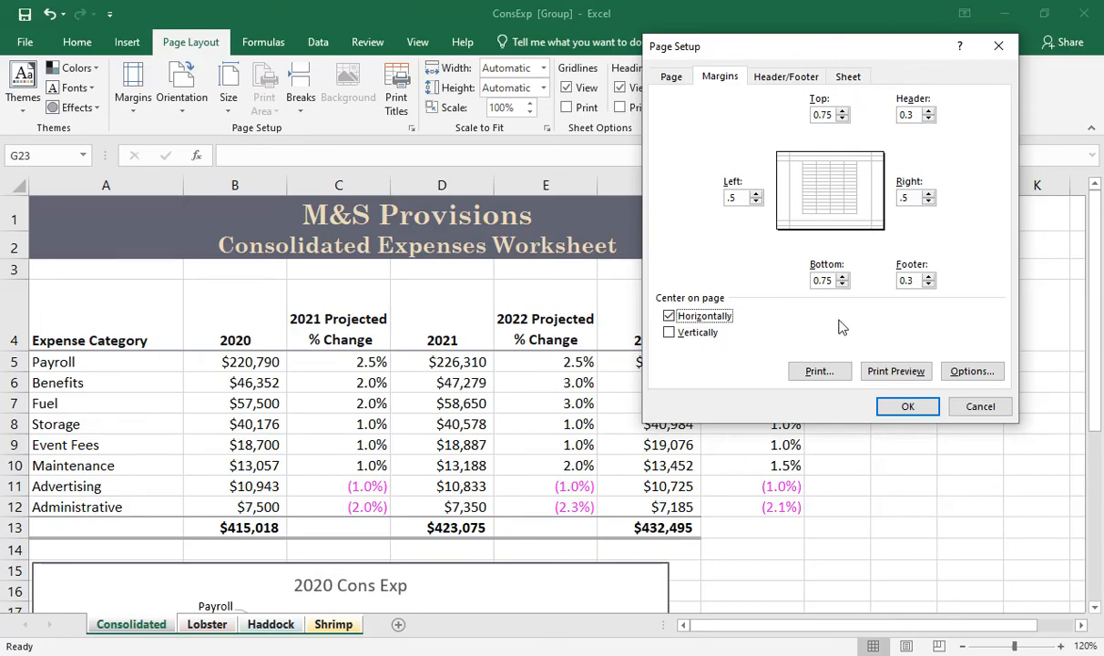
{"action": "left_click", "coordinate": [895, 413]}
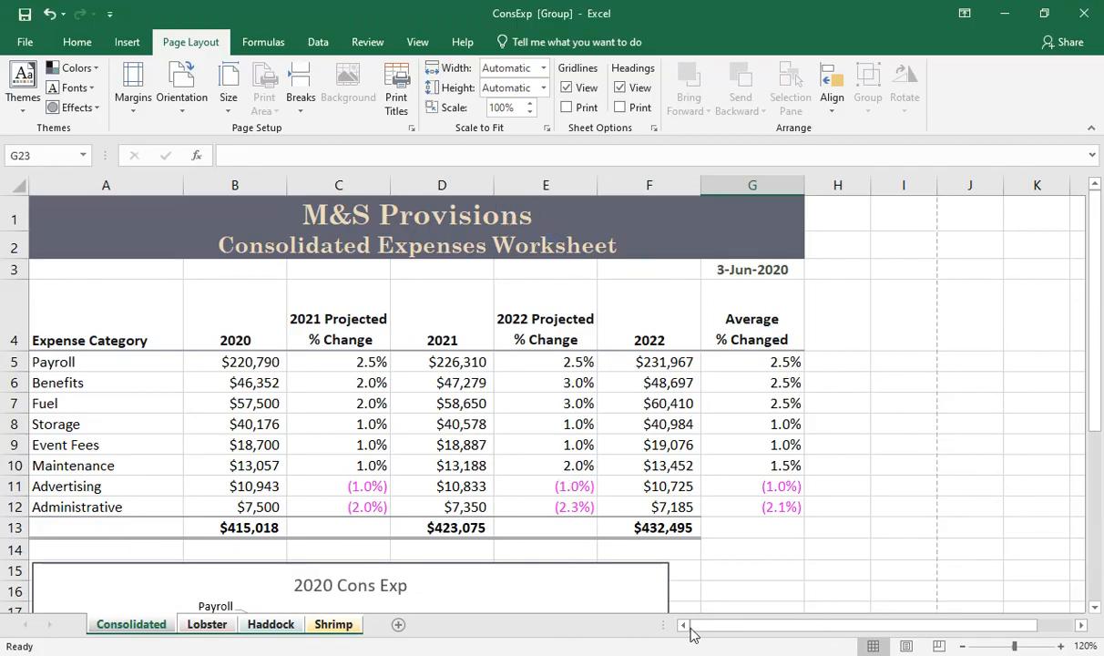
Step: In Page Layout view, add a header with the preparer's surname at left, "Expenses" in the center and the current date field at right
{"action": "left_click", "coordinate": [907, 647]}
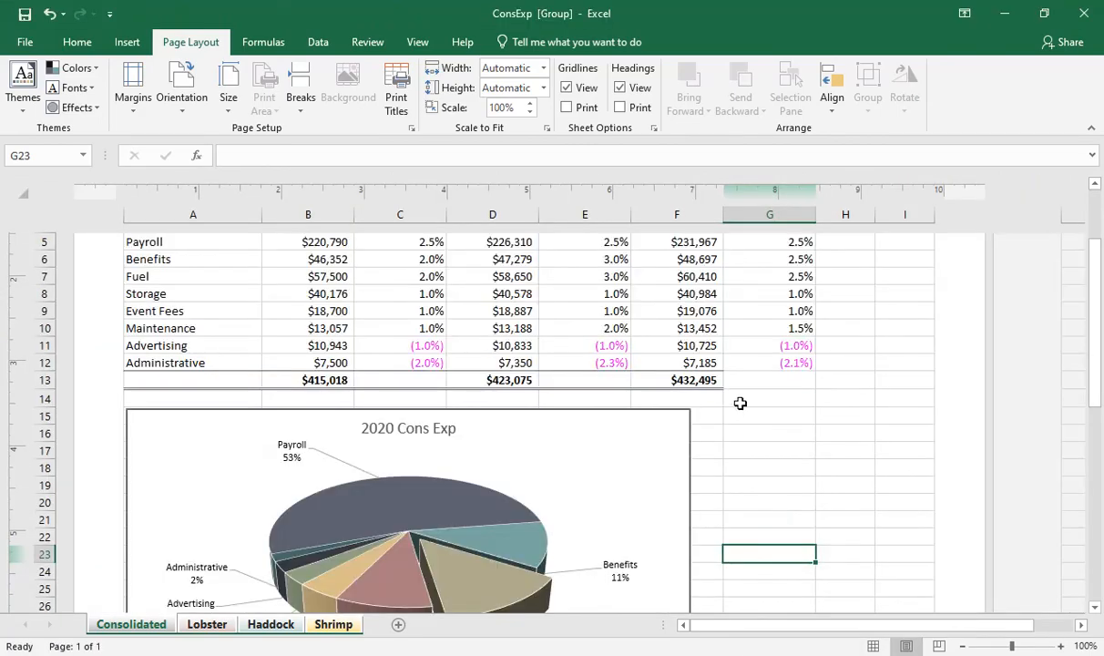
{"action": "left_click_drag", "start_coordinate": [1092, 324], "coordinate": [1097, 253]}
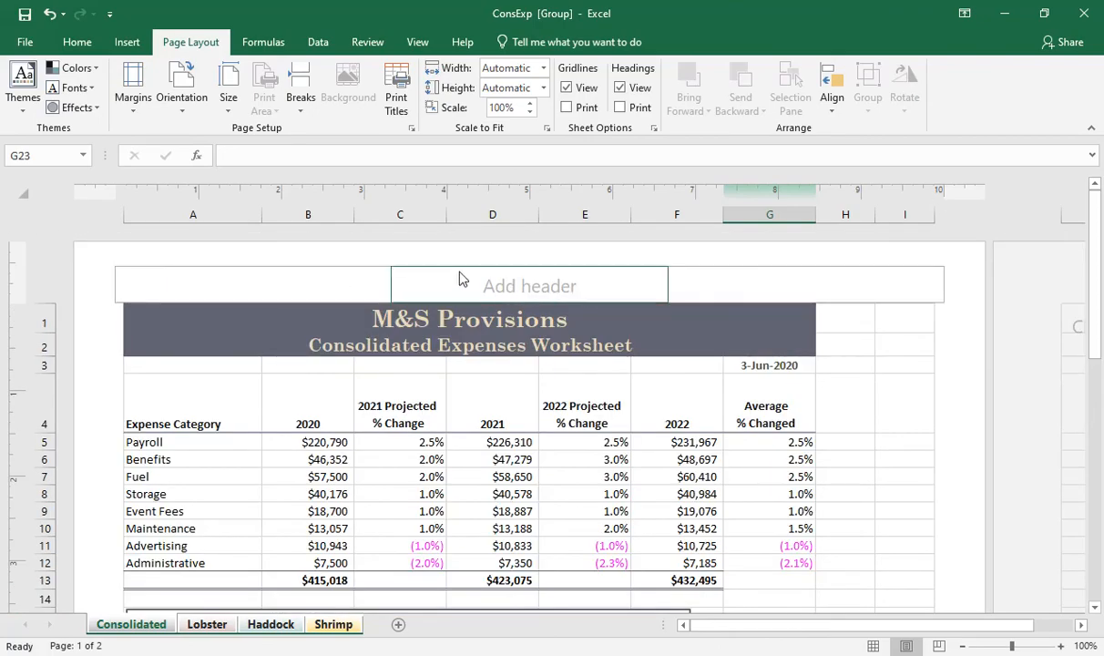
{"action": "left_click", "coordinate": [273, 290]}
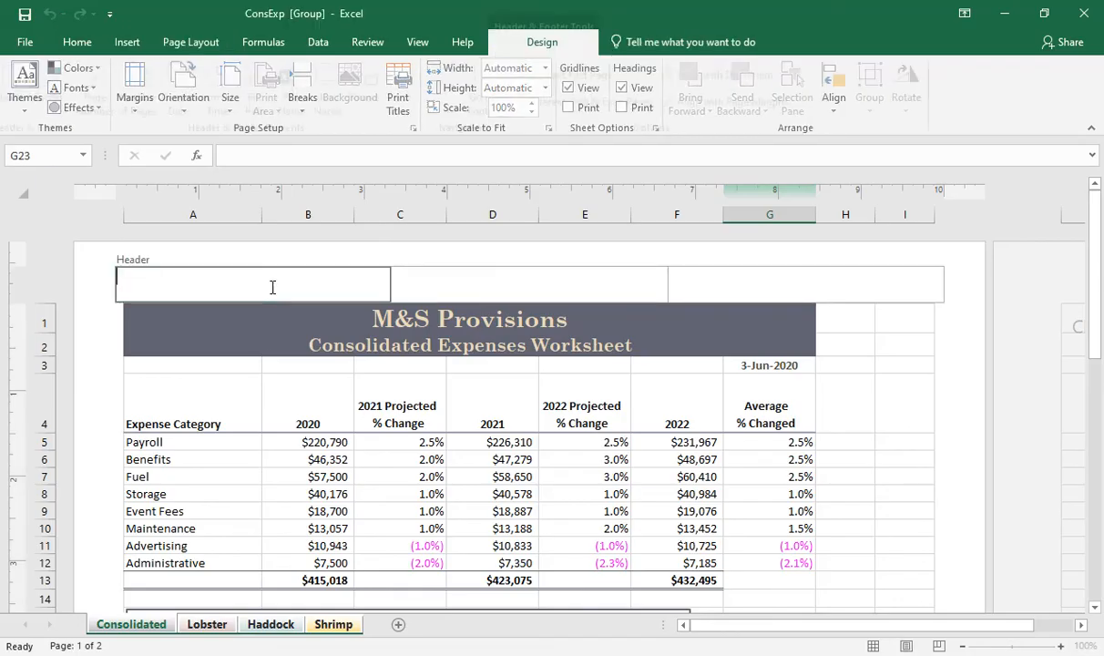
{"action": "type", "text": "Cashman"}
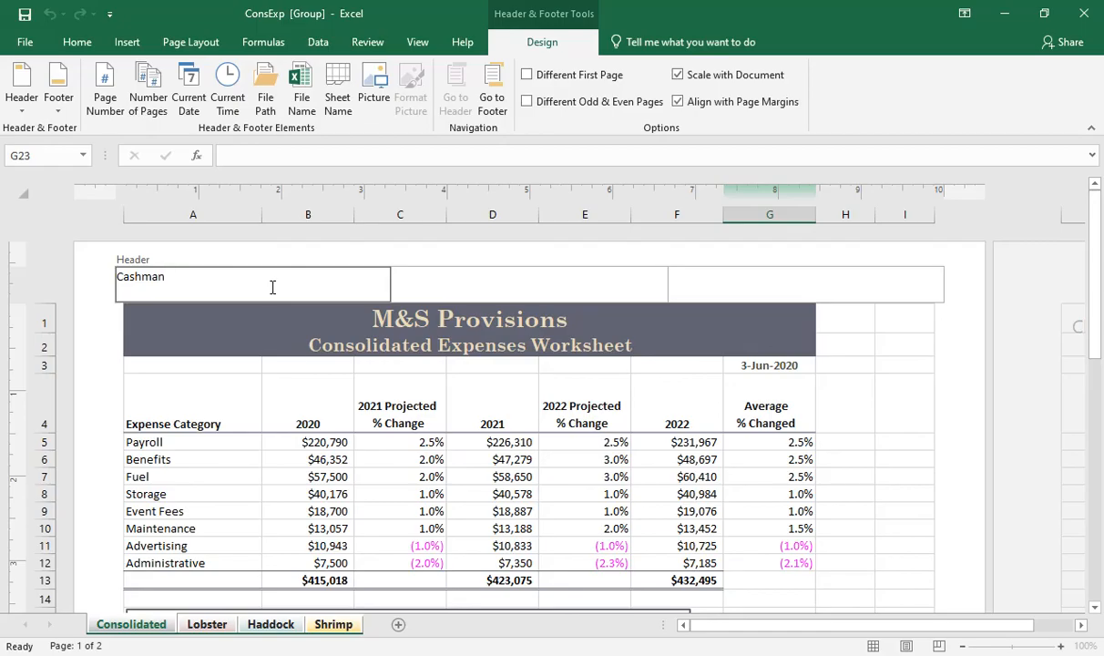
{"action": "left_click", "coordinate": [468, 274]}
{"action": "type", "text": "Expenses"}
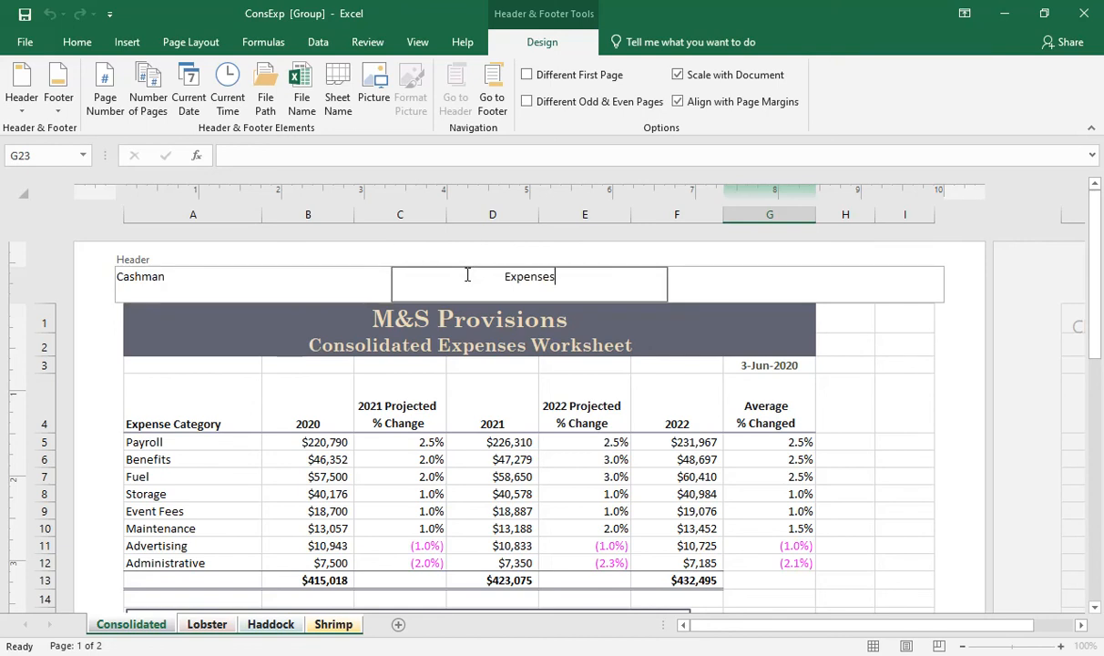
{"action": "left_click", "coordinate": [727, 276]}
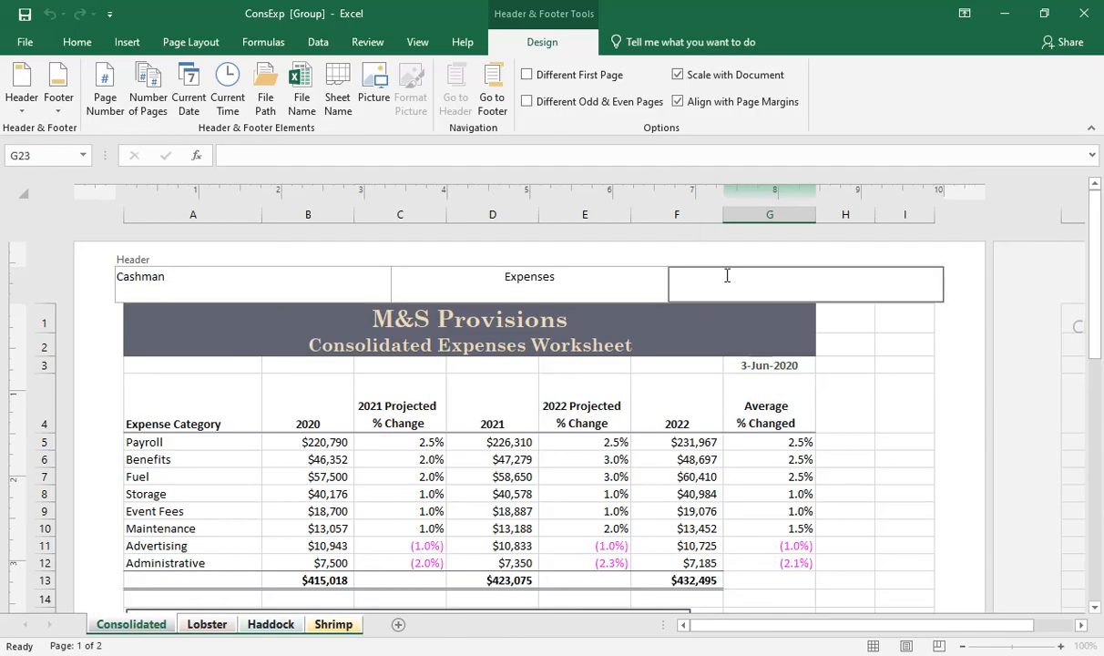
{"action": "left_click", "coordinate": [190, 104]}
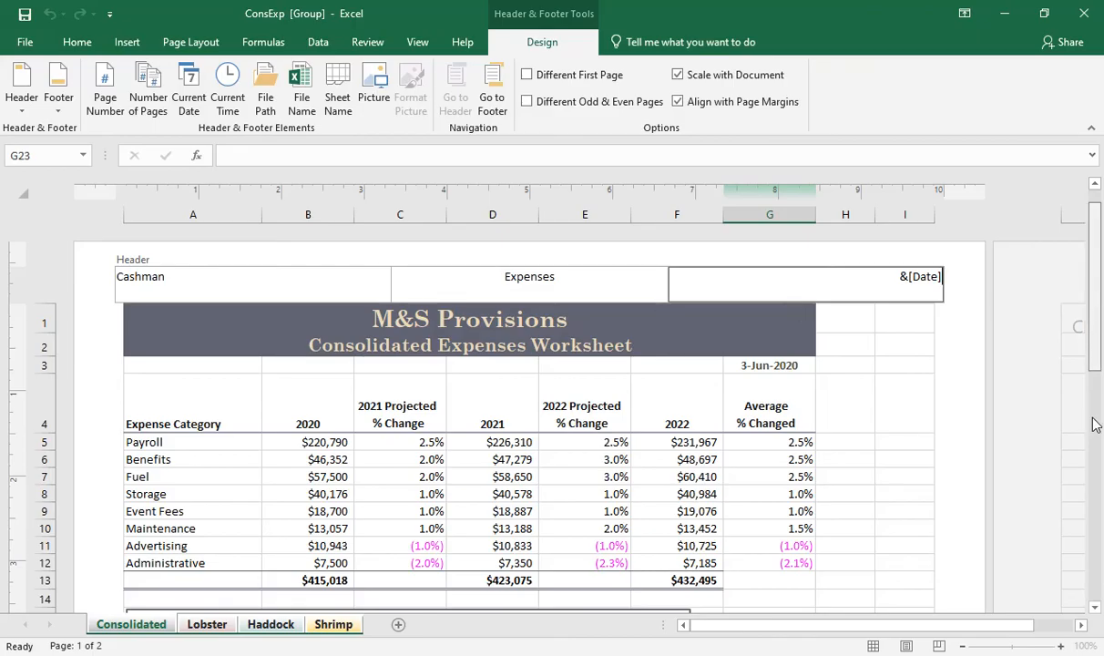
{"action": "left_click", "coordinate": [947, 376]}
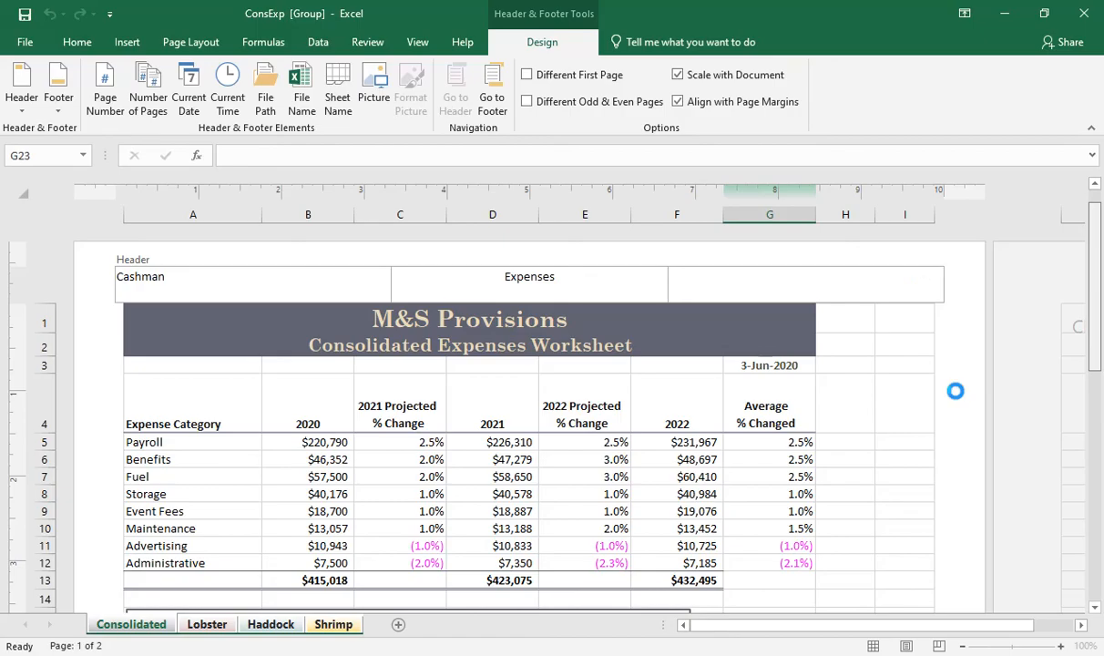
Step: Build the center footer as sheet name, "Page", page number, "of" and number of pages, using fields for the sheet name and both numbers
{"action": "scroll", "coordinate": [1100, 359], "scroll_direction": "down", "scroll_amount": 3}
{"action": "left_click_drag", "start_coordinate": [1097, 356], "coordinate": [1093, 522]}
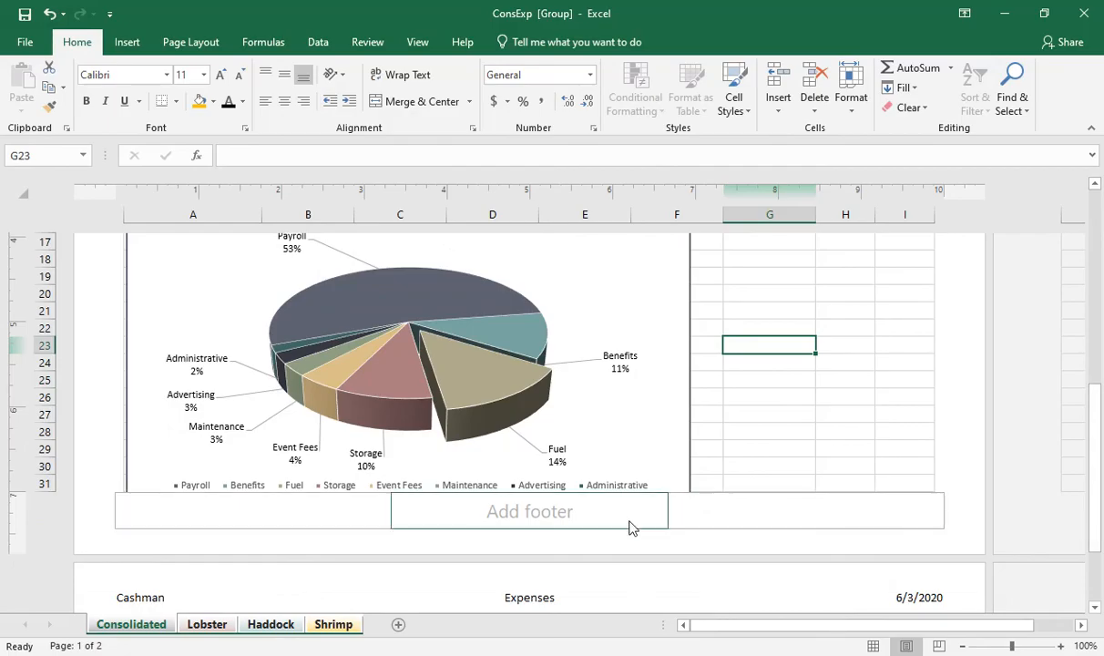
{"action": "left_click", "coordinate": [511, 512]}
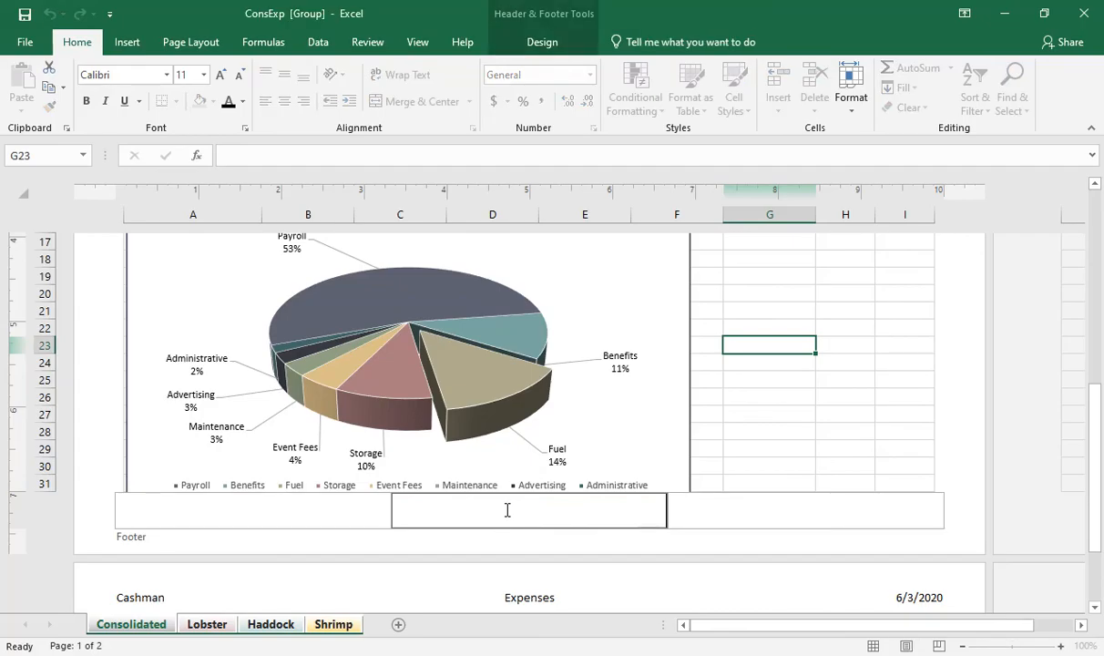
{"action": "left_click", "coordinate": [543, 43]}
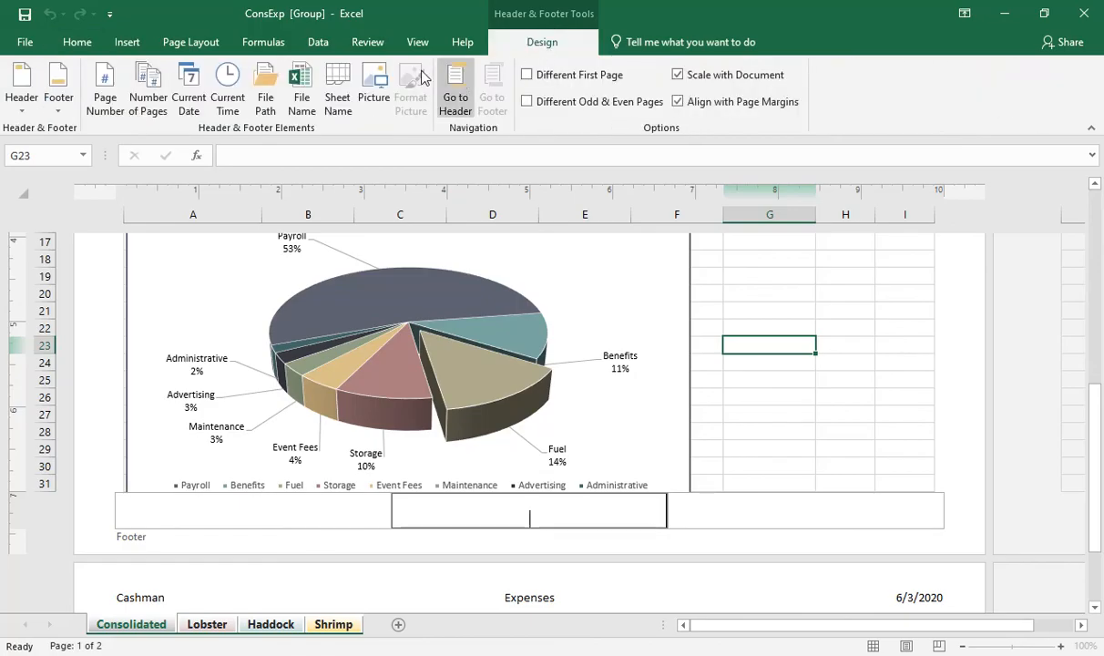
{"action": "left_click", "coordinate": [330, 99]}
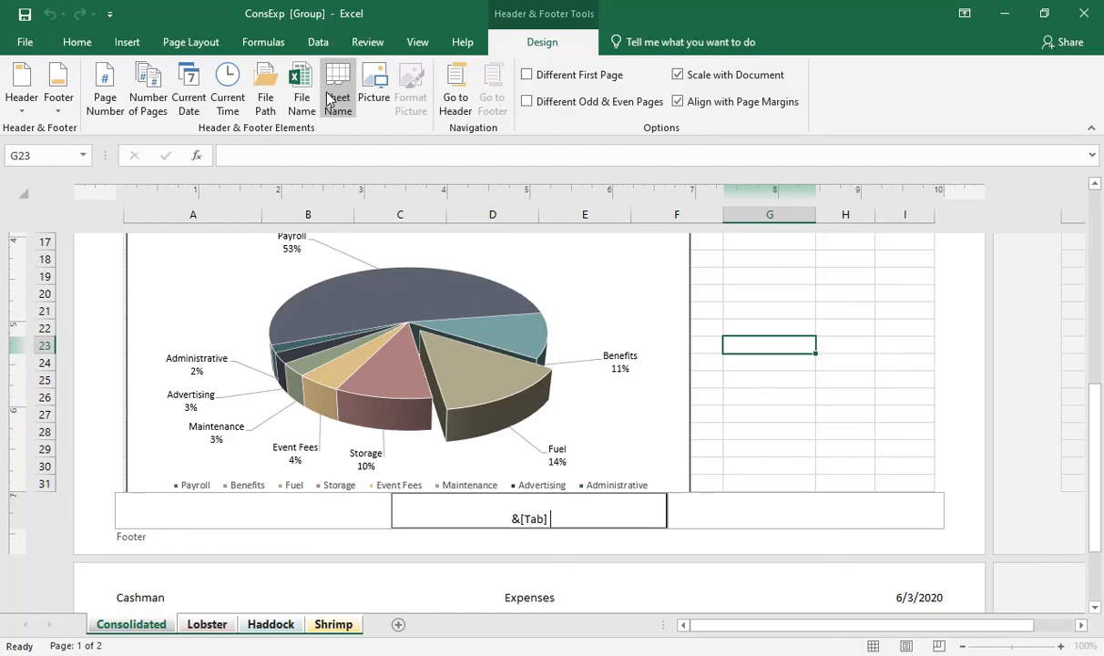
{"action": "type", "text": "Page"}
{"action": "left_click", "coordinate": [108, 94]}
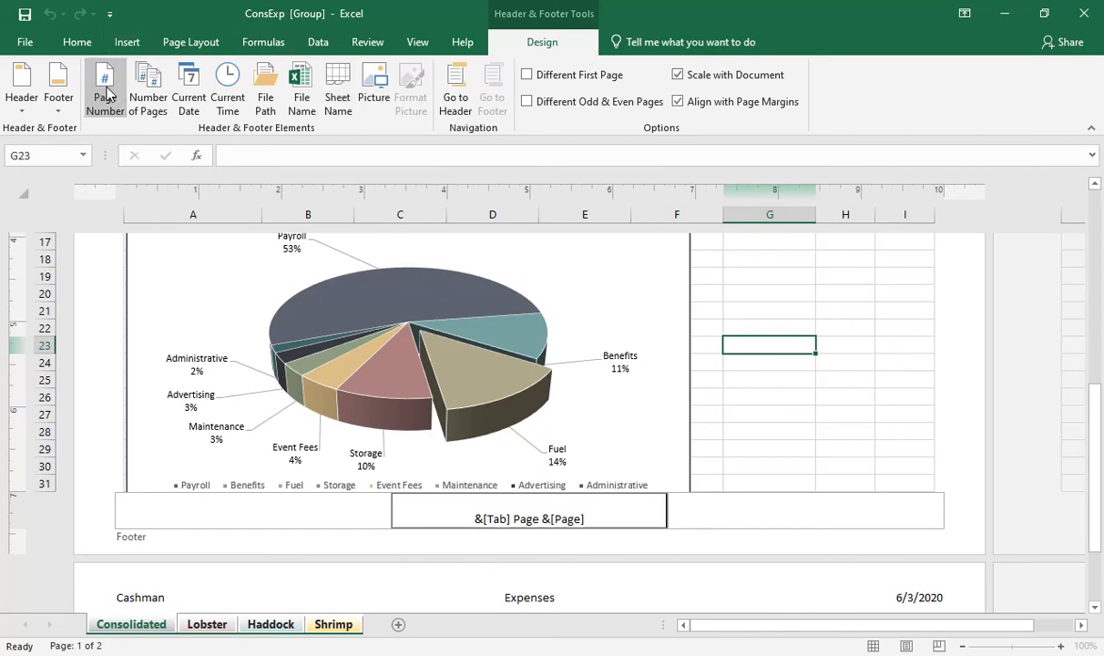
{"action": "type", "text": "of"}
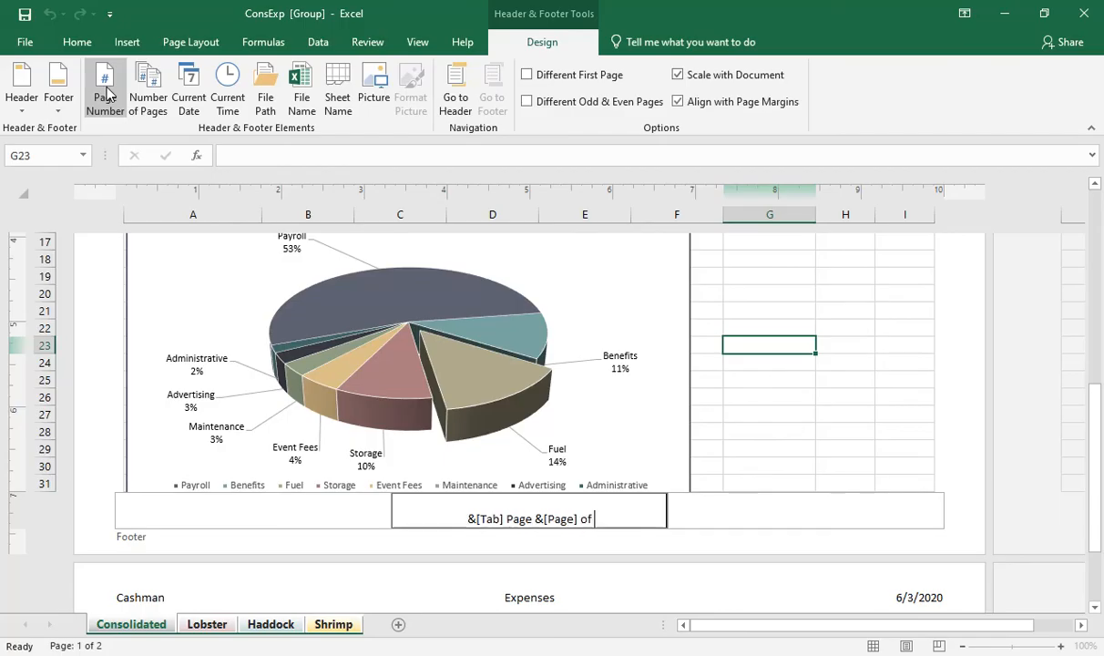
{"action": "left_click", "coordinate": [137, 84]}
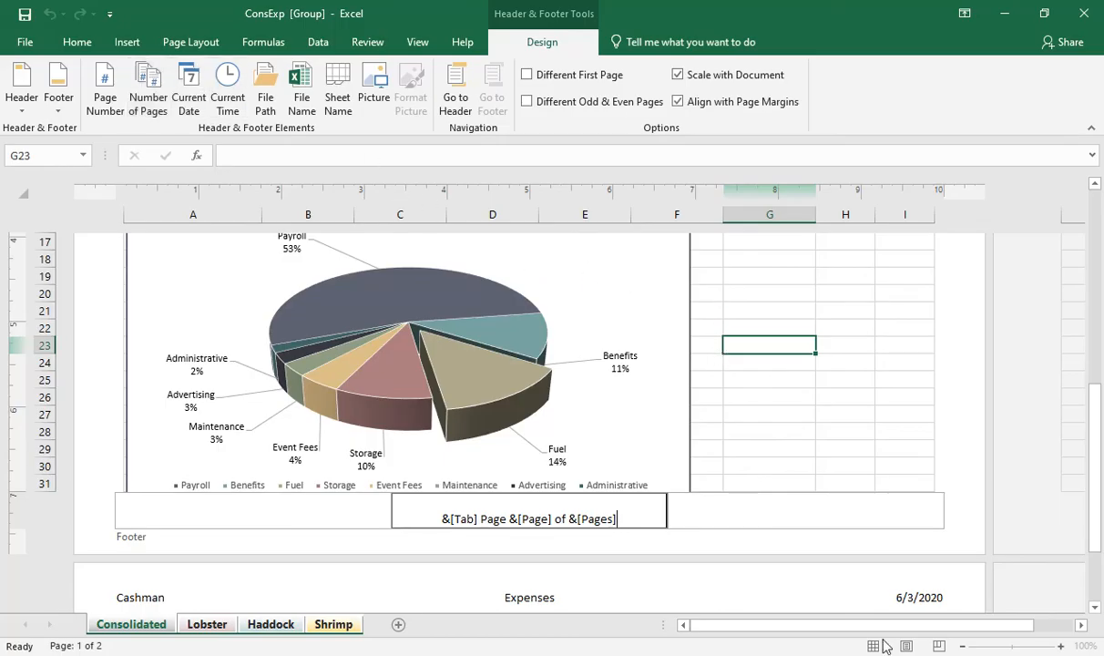
Step: Finish the footer editing and return the grouped worksheets to Normal view at the top of the Consolidated sheet
{"action": "left_click", "coordinate": [769, 508]}
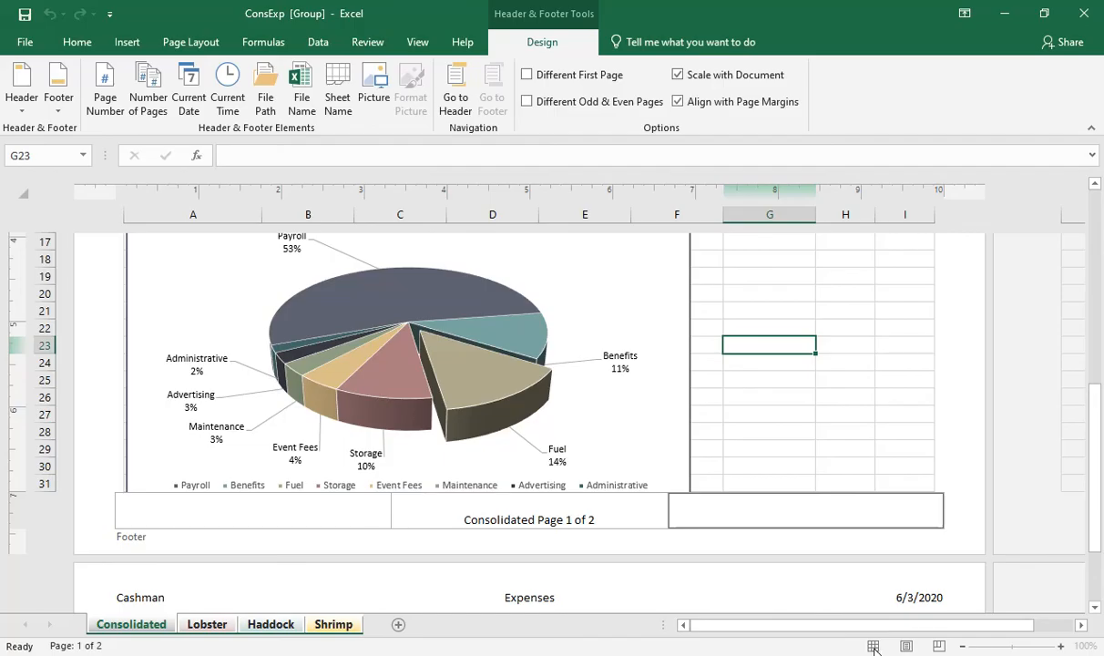
{"action": "left_click", "coordinate": [626, 345]}
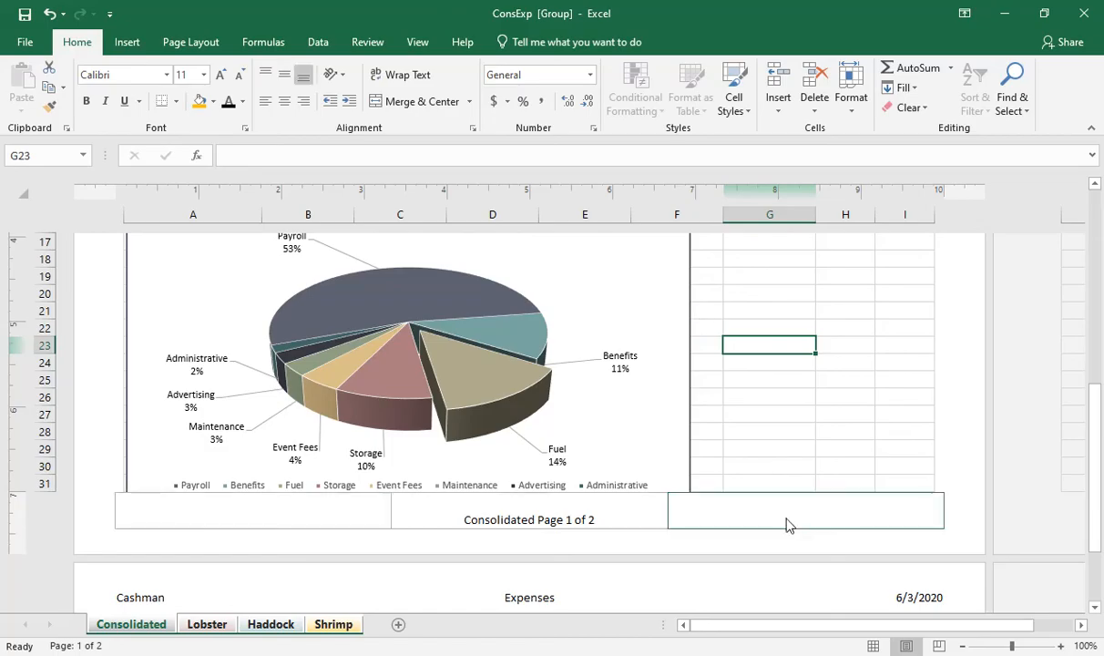
{"action": "left_click", "coordinate": [872, 646]}
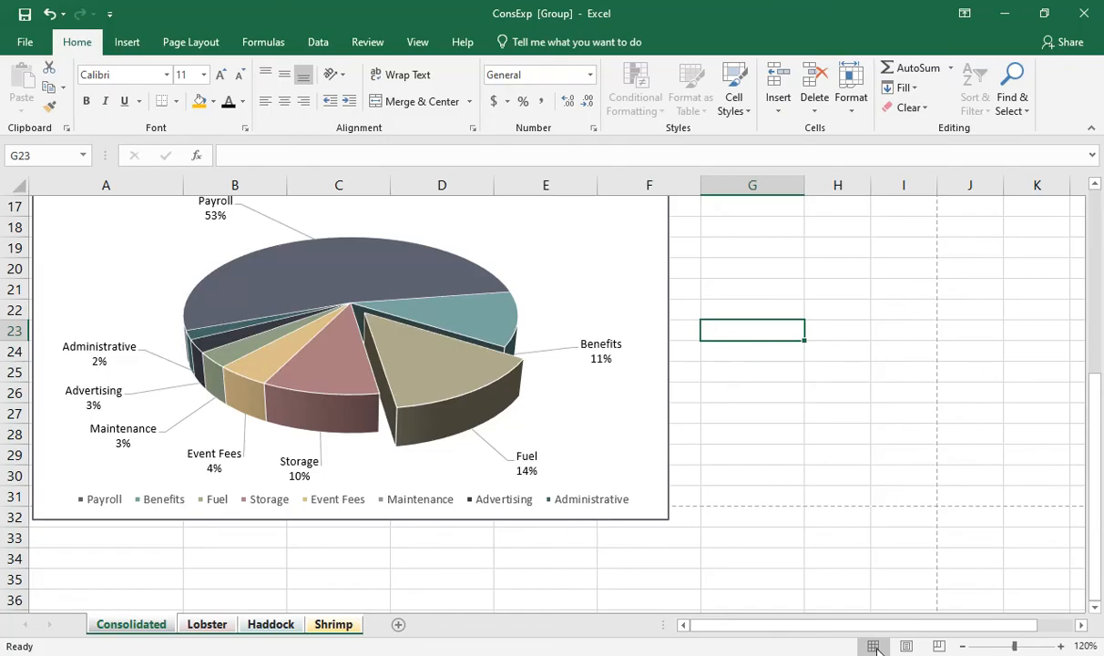
{"action": "left_click_drag", "start_coordinate": [1092, 446], "coordinate": [1083, 248]}
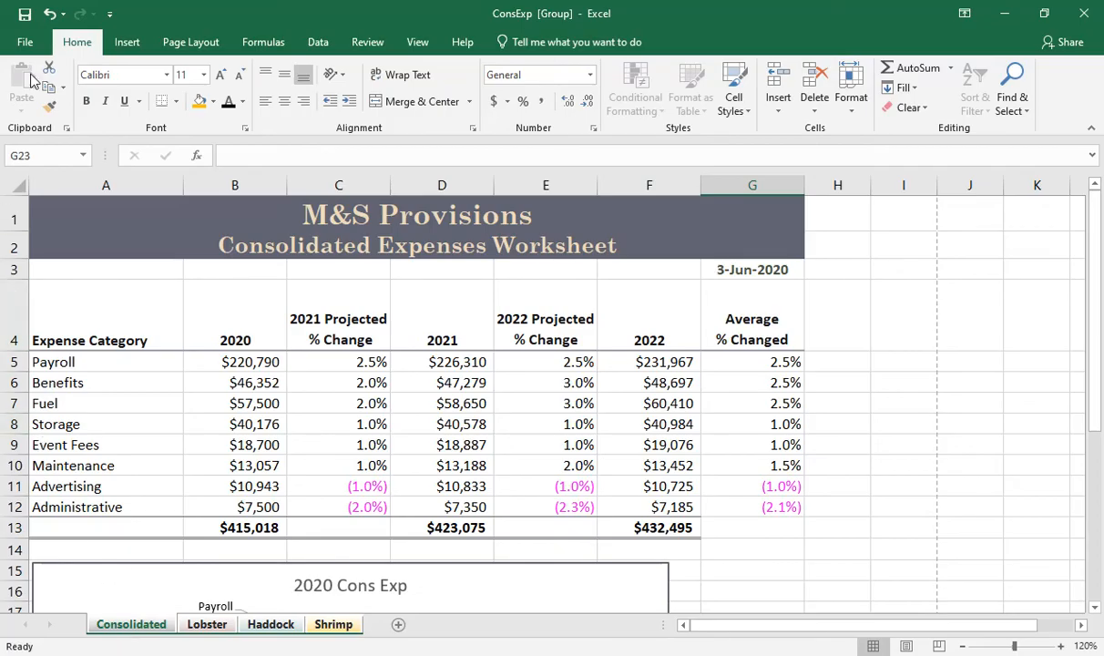
Step: Open the print preview of the grouped worksheets and page through to the last page, checking the layout, headers and footers
{"action": "left_click", "coordinate": [26, 42]}
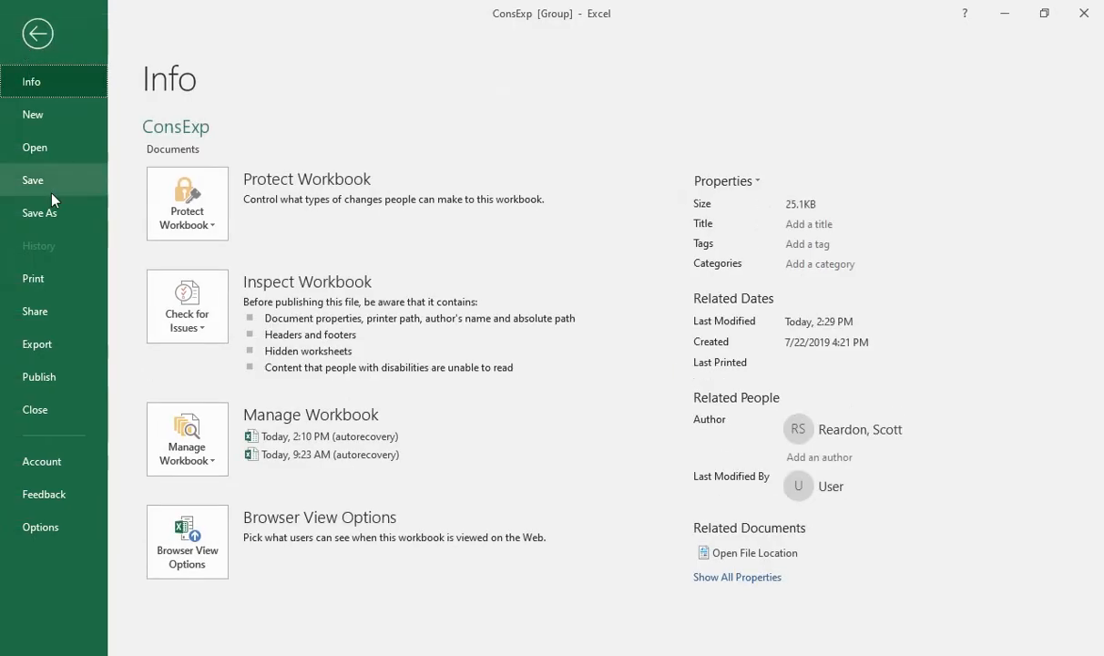
{"action": "left_click", "coordinate": [40, 277]}
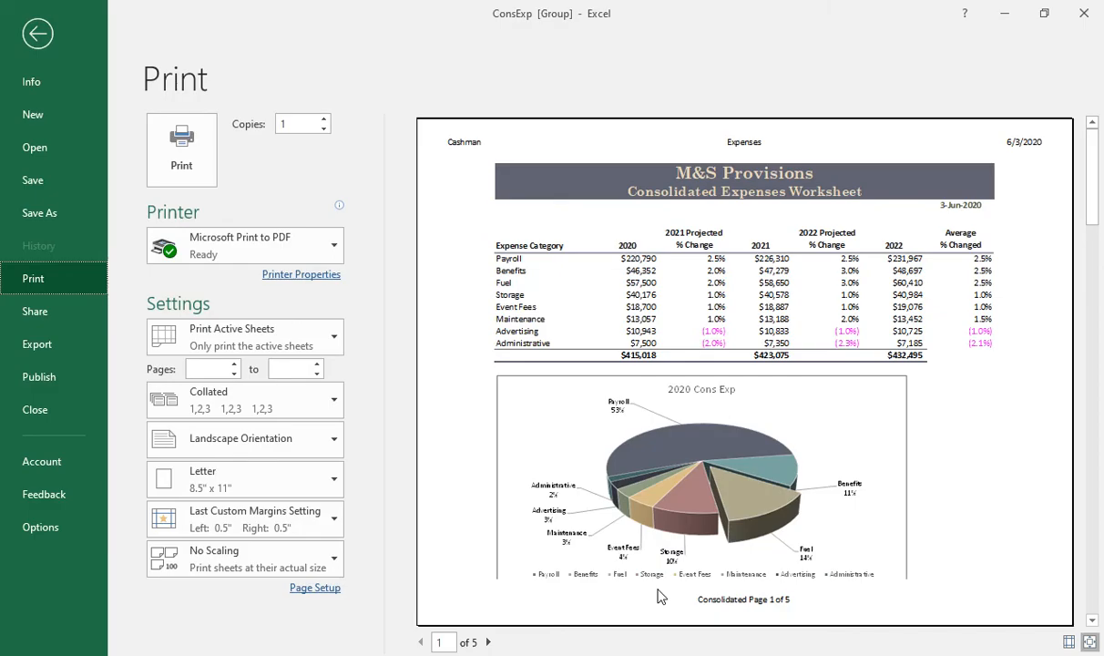
{"action": "left_click", "coordinate": [488, 642]}
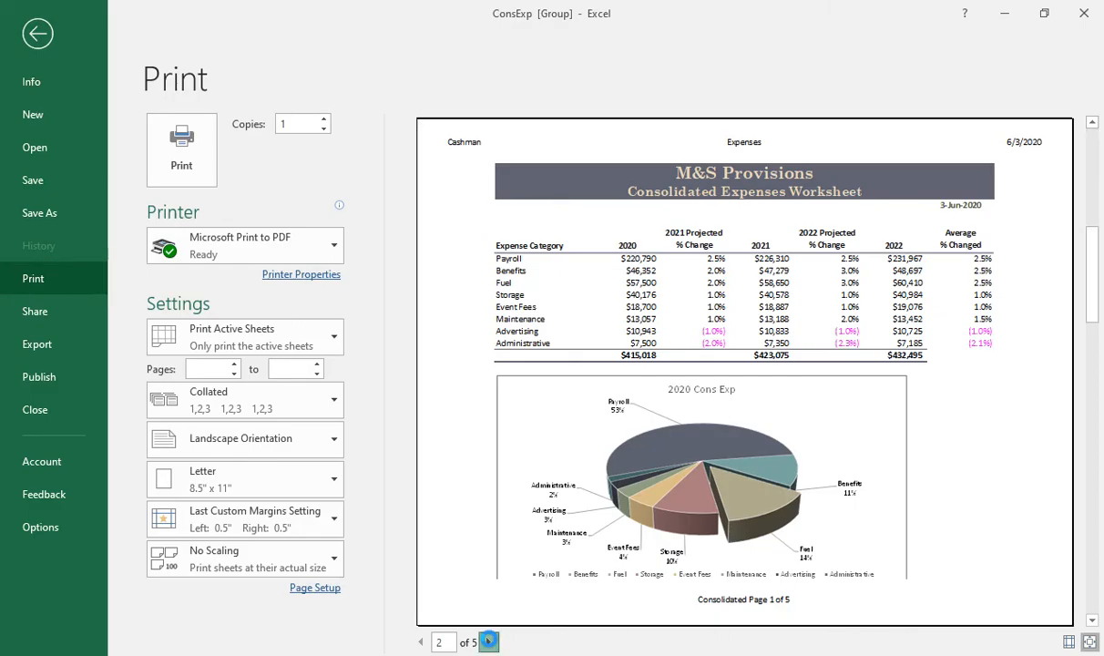
{"action": "left_click", "coordinate": [489, 643]}
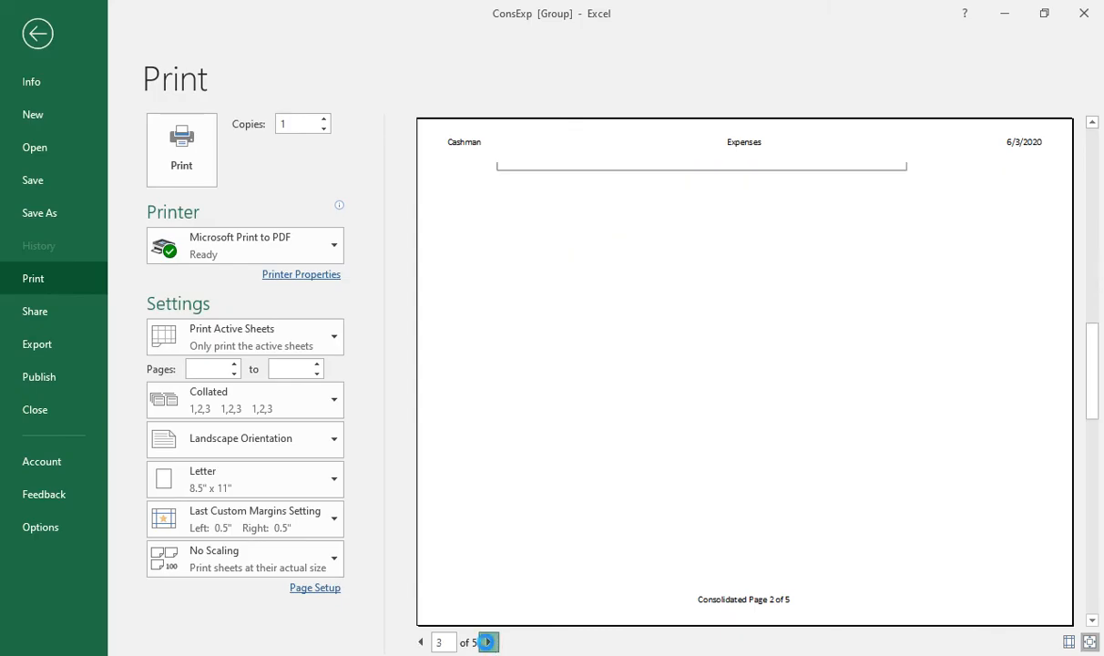
{"action": "left_click", "coordinate": [489, 643]}
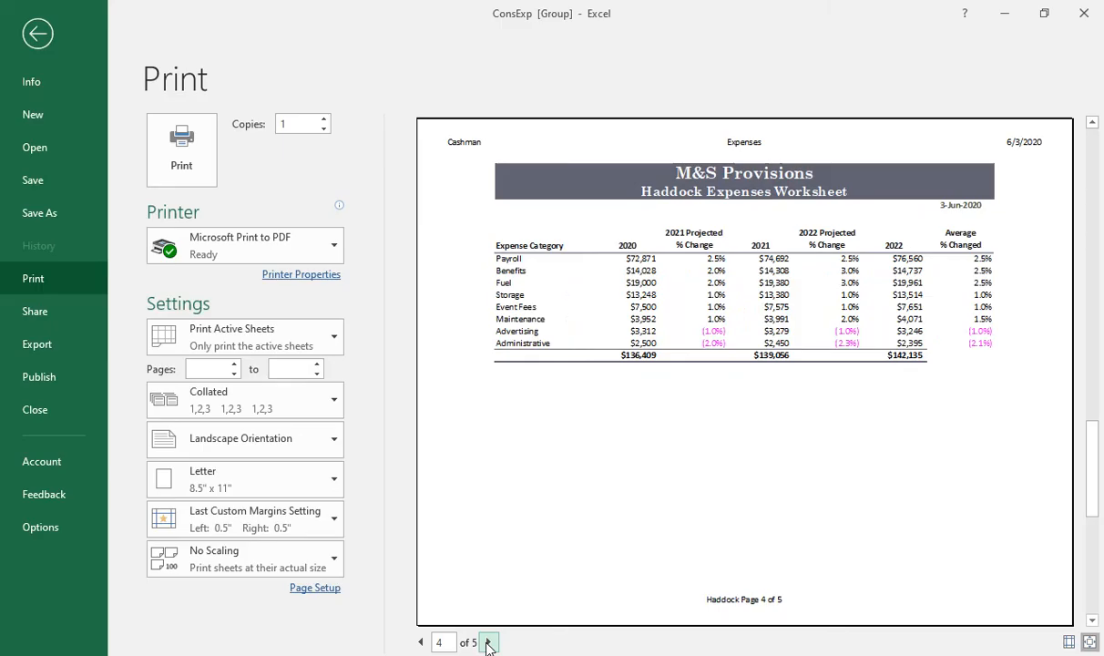
{"action": "left_click", "coordinate": [489, 642]}
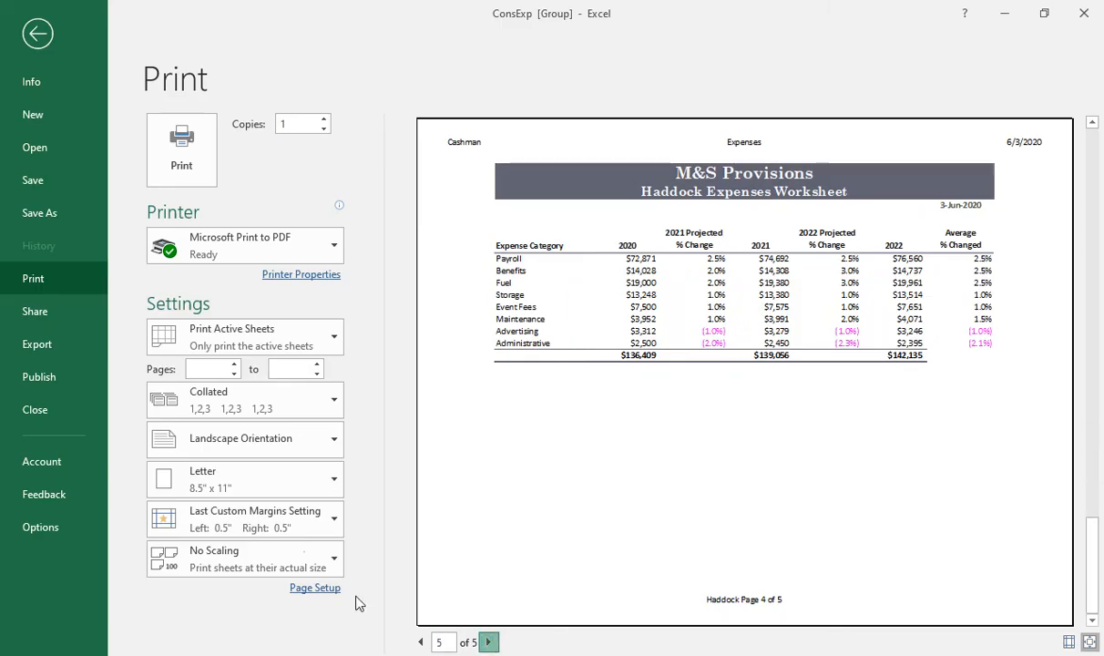
Step: Set the print scaling to Fit Sheet on One Page, check the pages back to the first one and leave the preview
{"action": "left_click", "coordinate": [269, 565]}
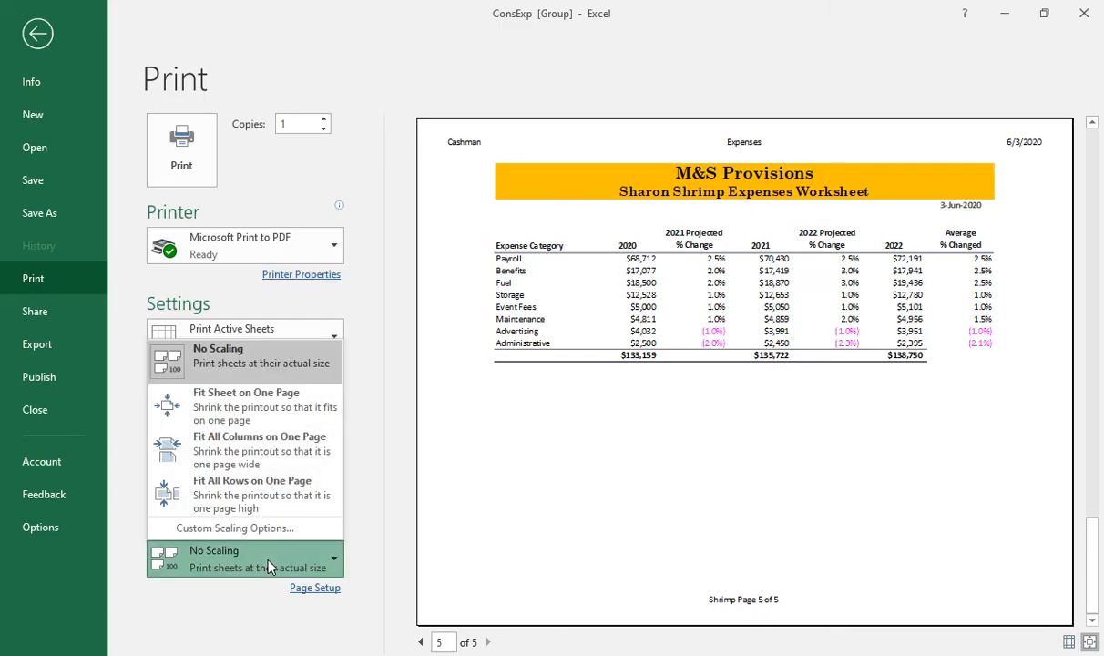
{"action": "left_click", "coordinate": [266, 406]}
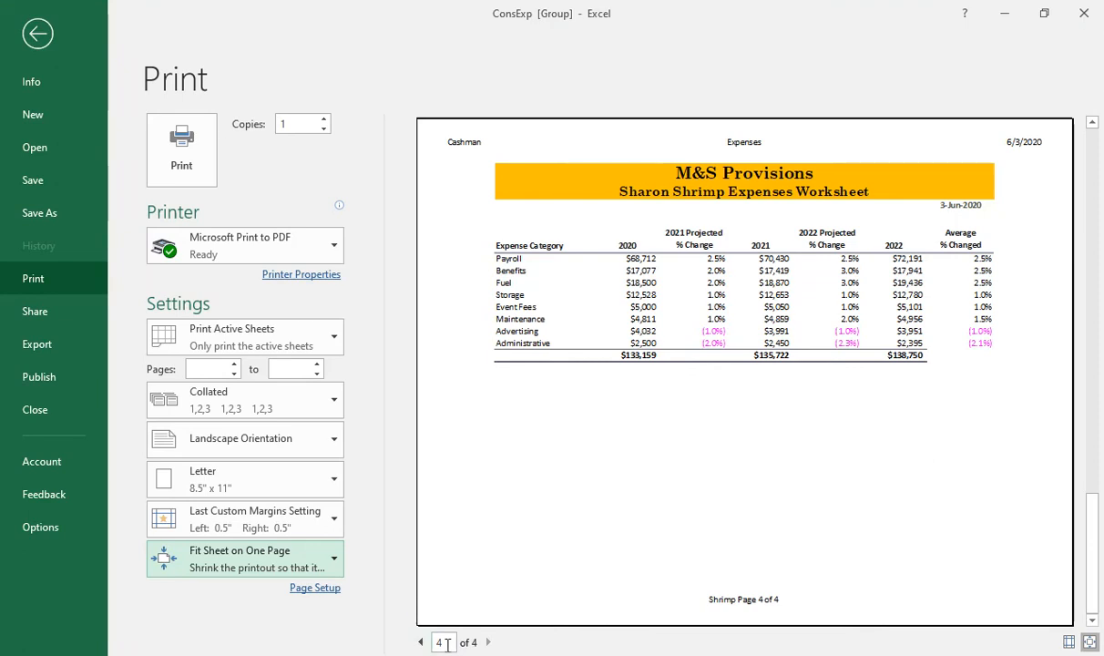
{"action": "left_click", "coordinate": [421, 642]}
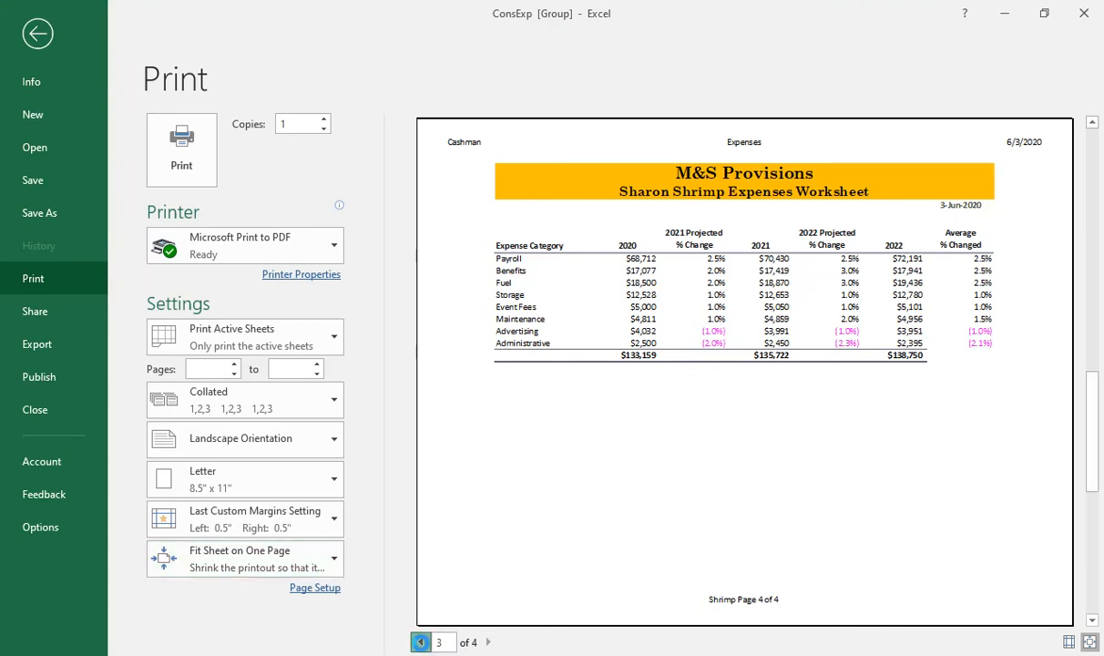
{"action": "left_click", "coordinate": [421, 643]}
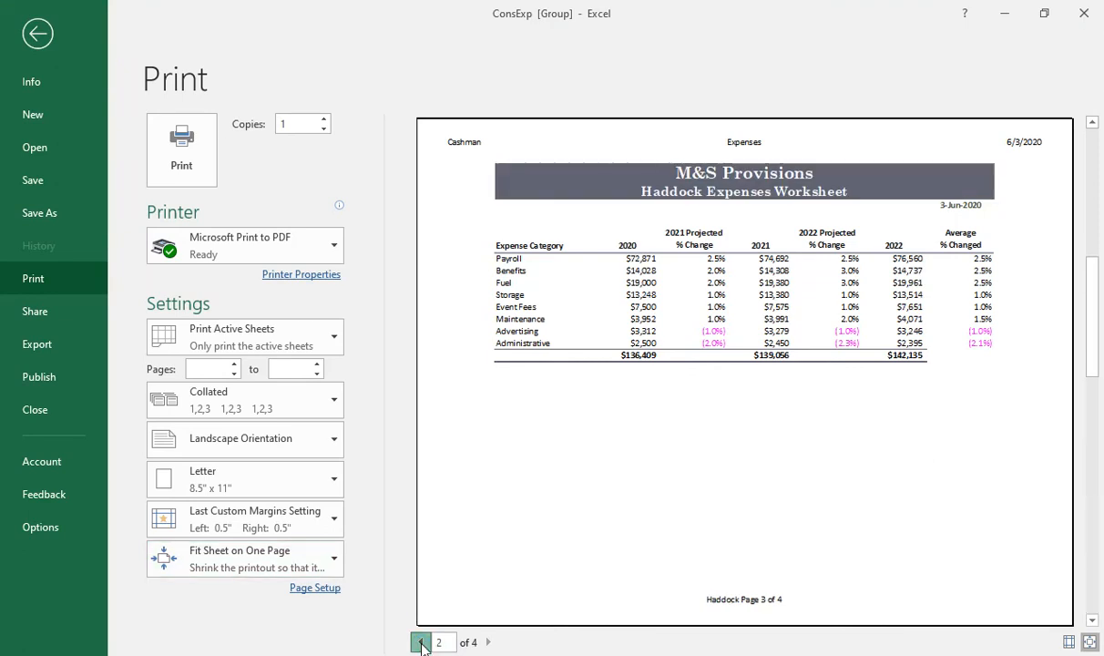
{"action": "left_click", "coordinate": [420, 642]}
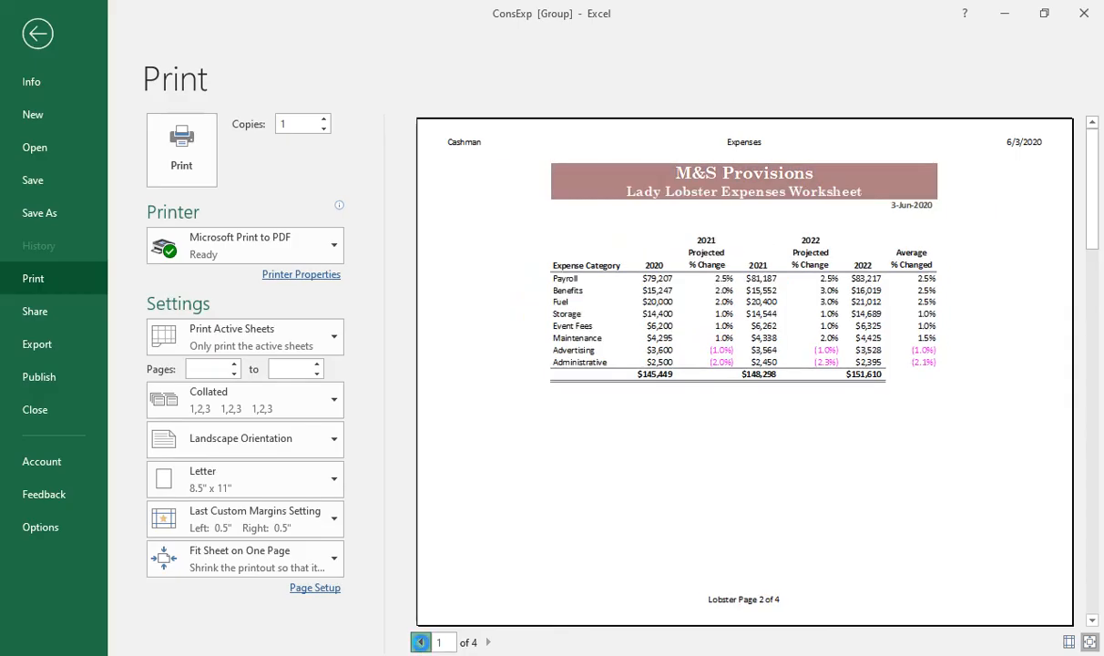
{"action": "left_click", "coordinate": [420, 642]}
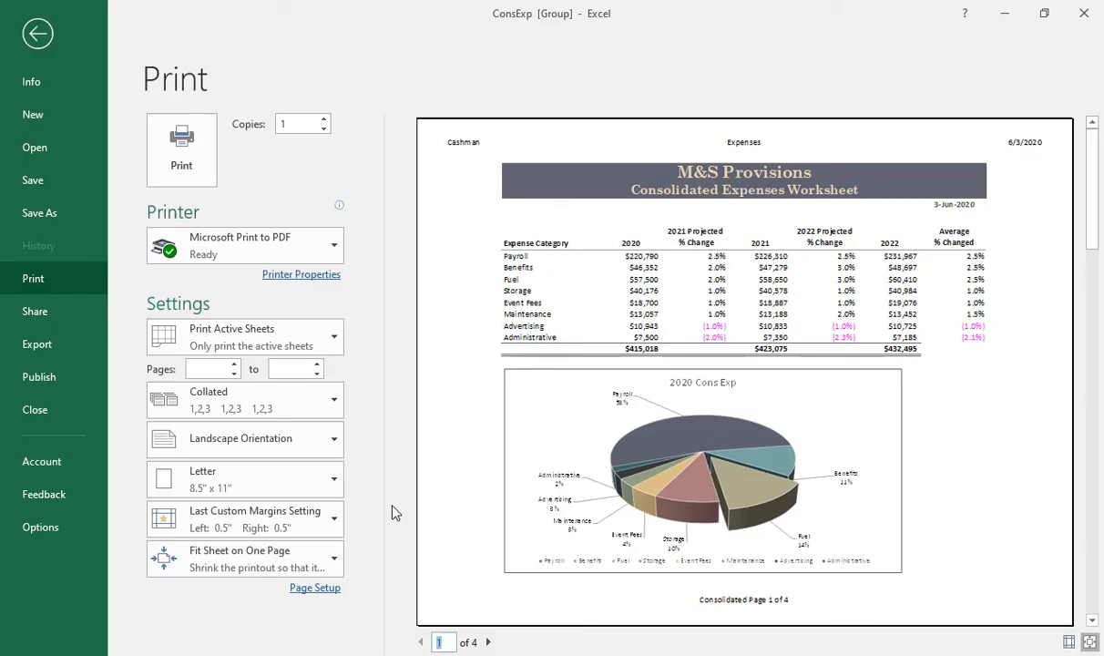
{"action": "left_click", "coordinate": [37, 35]}
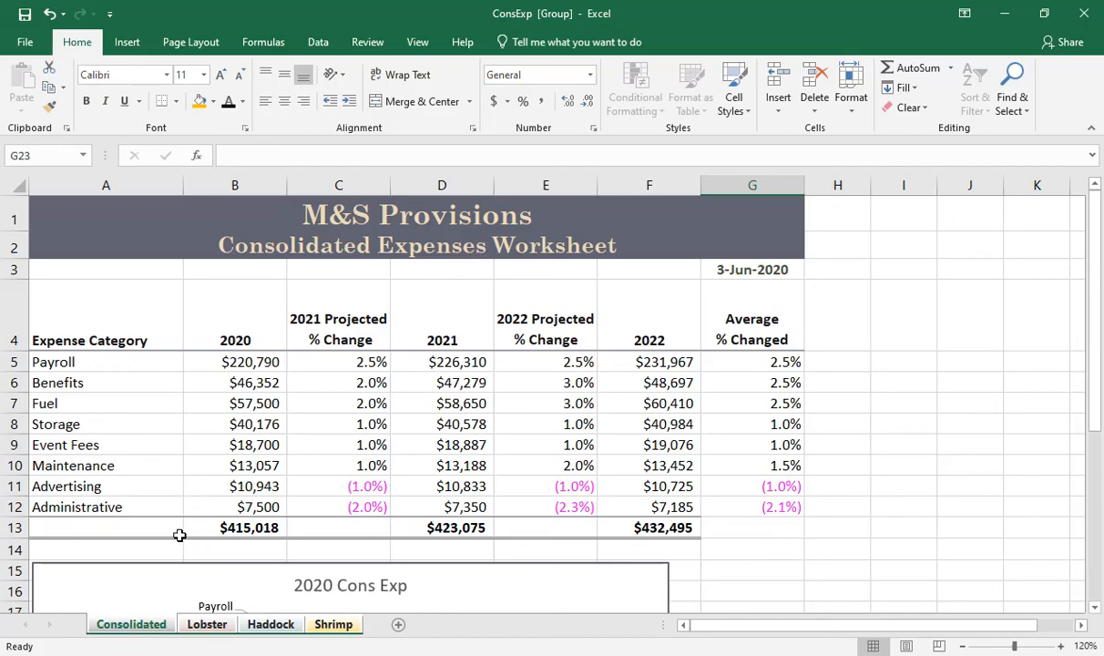
Step: Ungroup the worksheets and move the Lobster sheet into a new workbook
{"action": "right_click", "coordinate": [133, 628]}
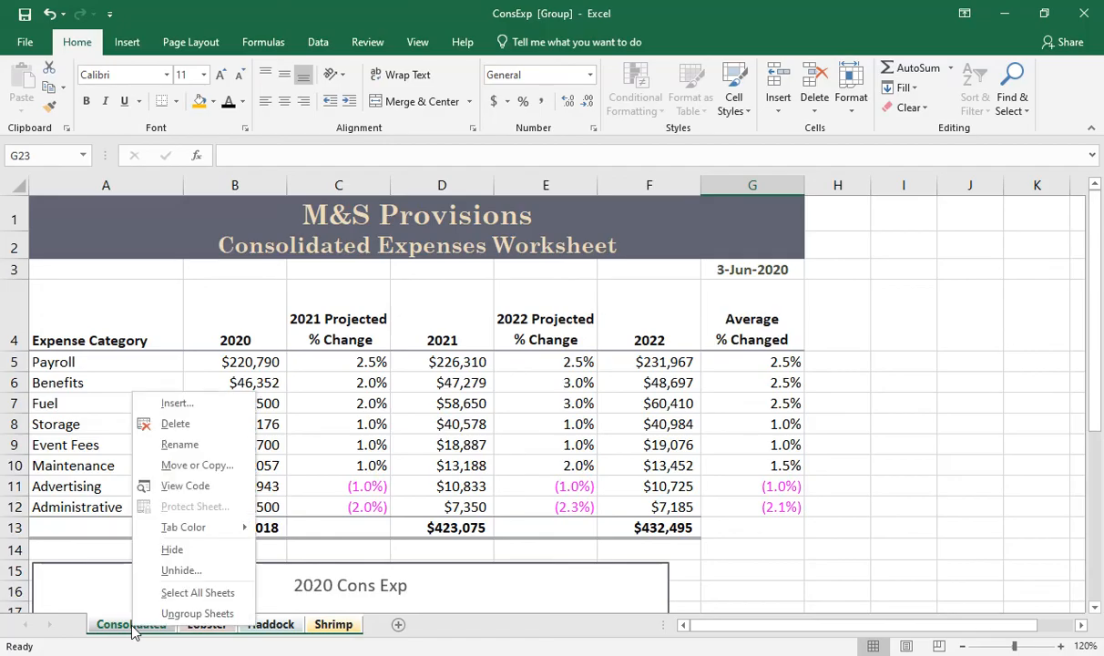
{"action": "left_click", "coordinate": [176, 614]}
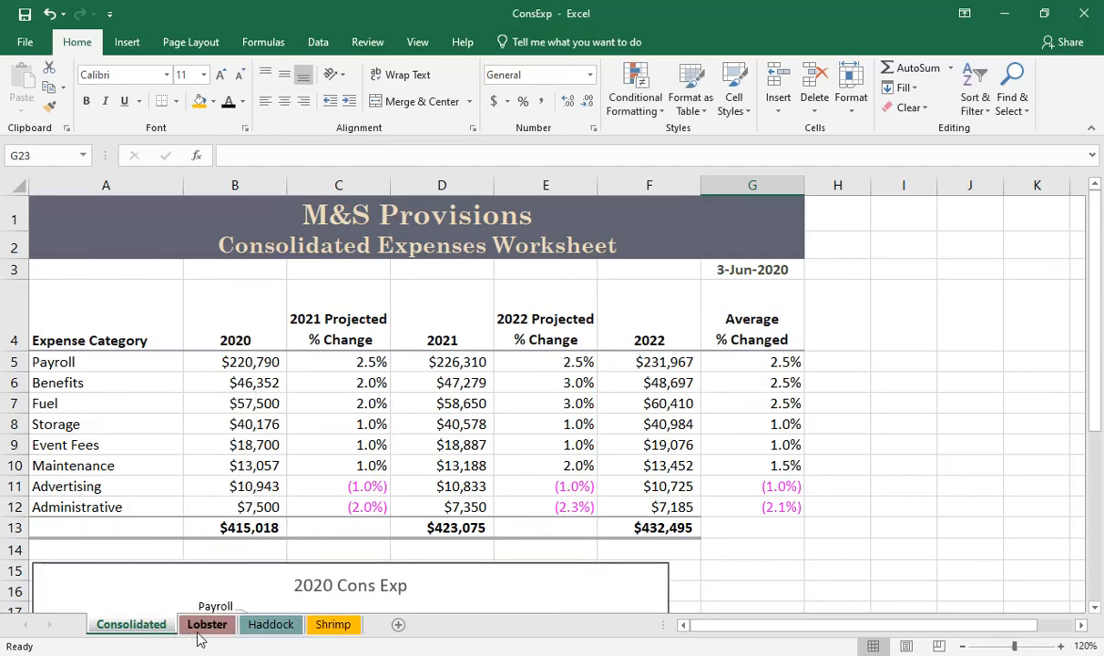
{"action": "left_click", "coordinate": [202, 630]}
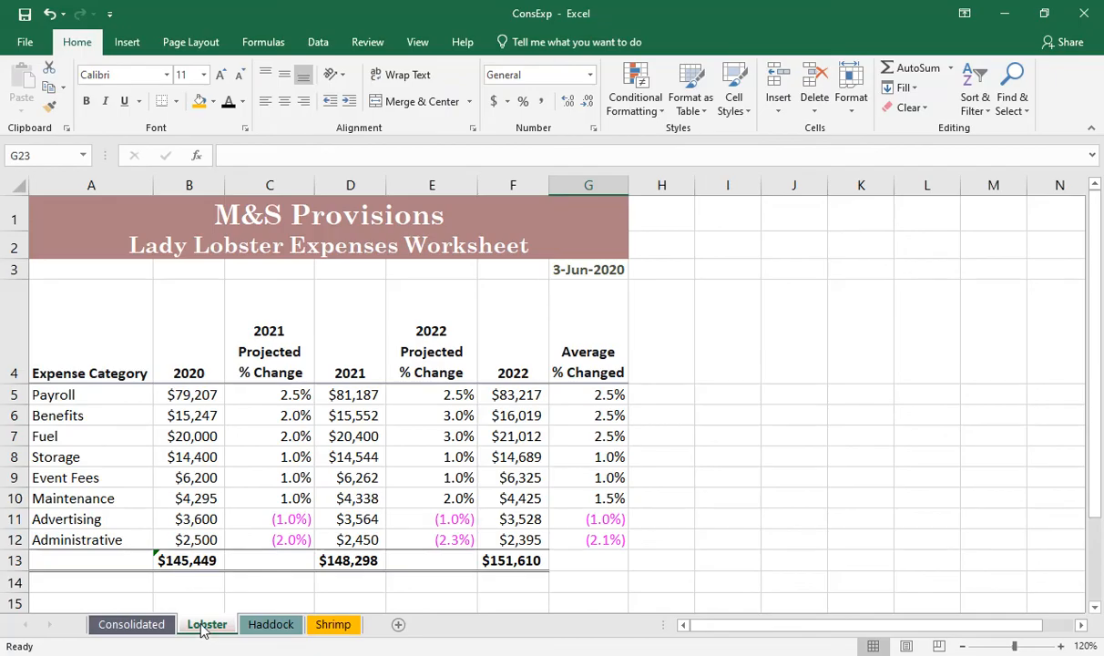
{"action": "right_click", "coordinate": [203, 629]}
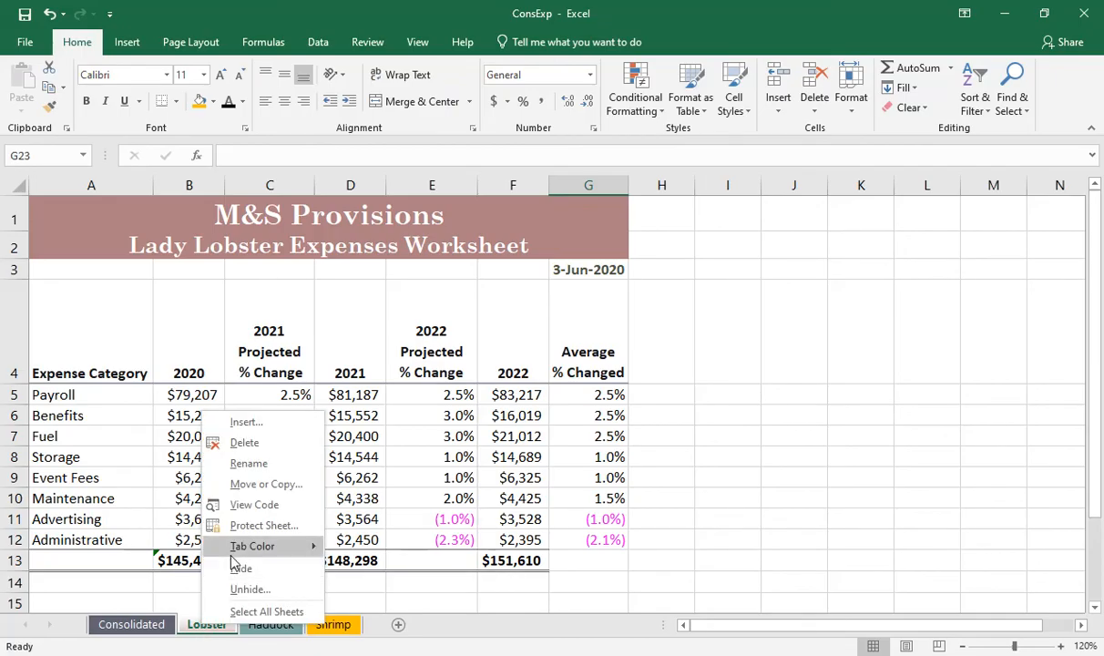
{"action": "mouse_move", "coordinate": [229, 546]}
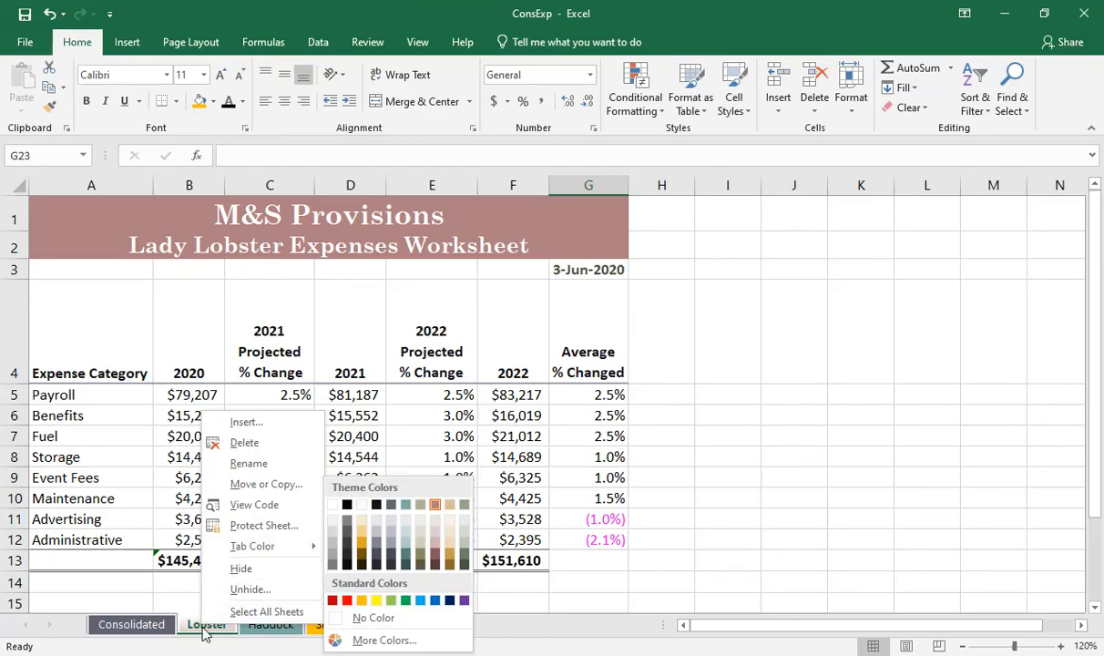
{"action": "left_click", "coordinate": [250, 488]}
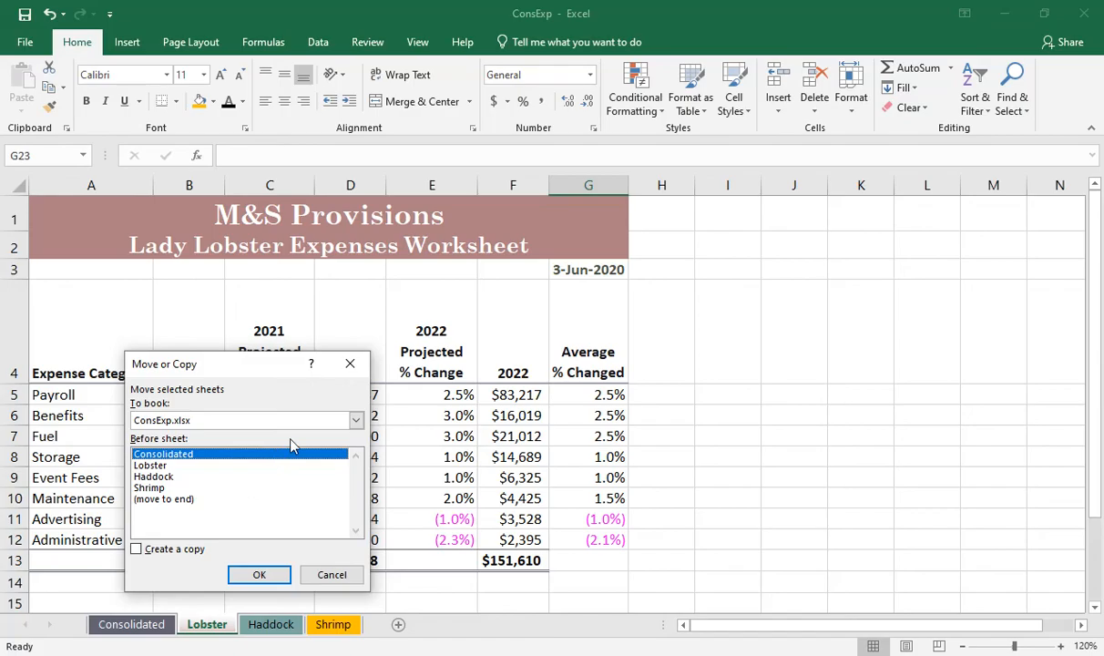
{"action": "left_click", "coordinate": [355, 422]}
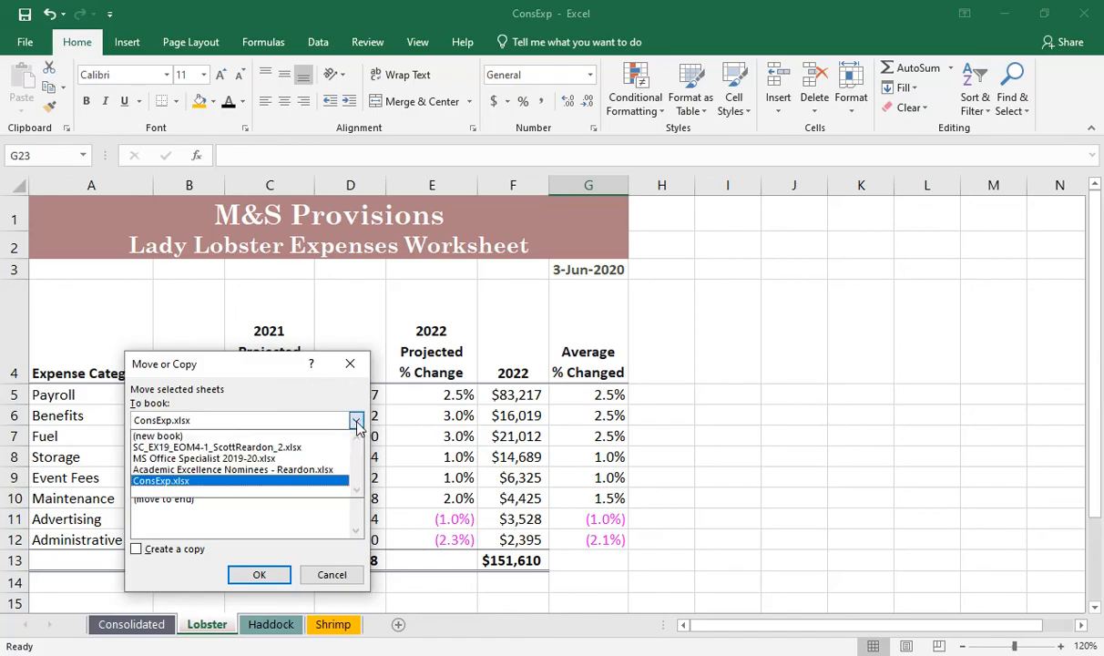
{"action": "left_click", "coordinate": [307, 437]}
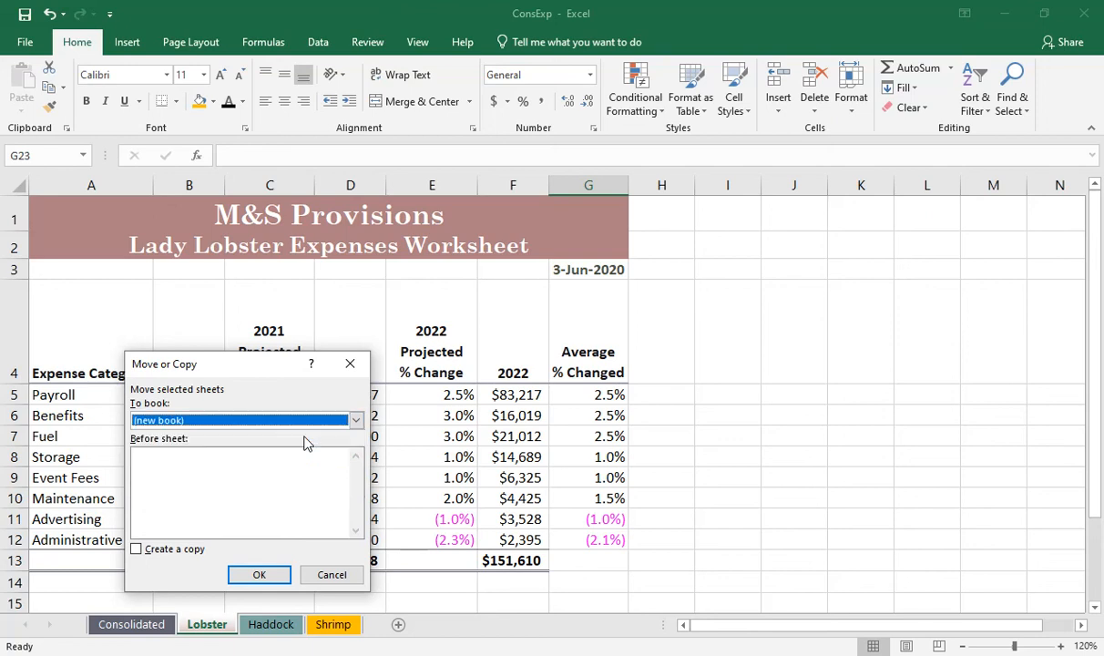
{"action": "left_click", "coordinate": [259, 577]}
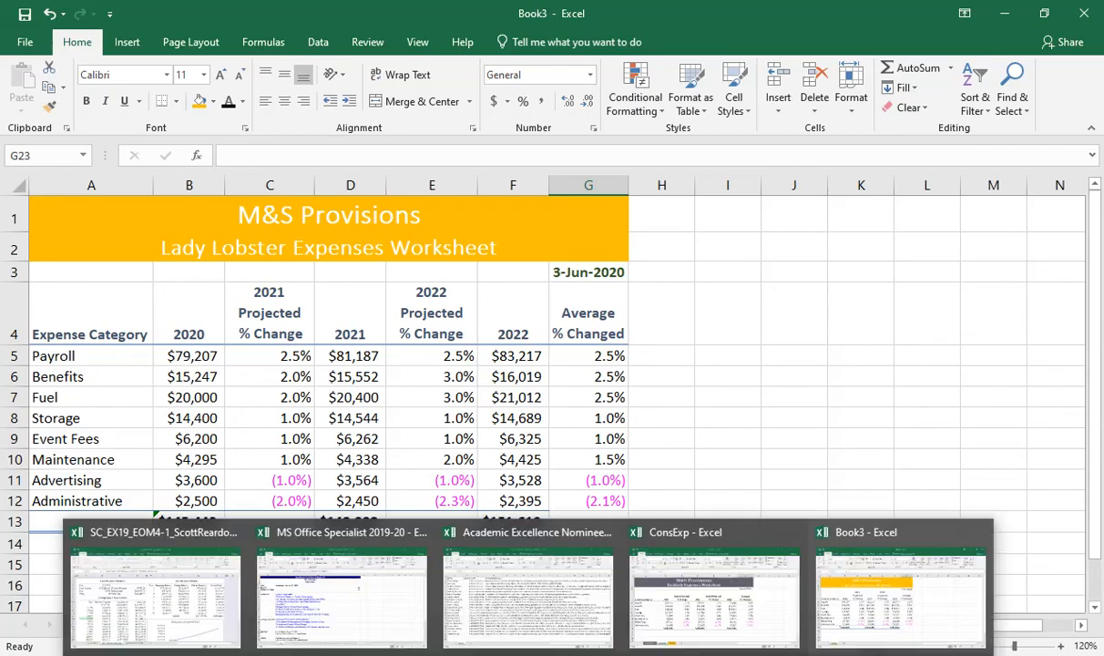
Step: Switch back to the ConsExp workbook and save it
{"action": "mouse_move", "coordinate": [533, 644]}
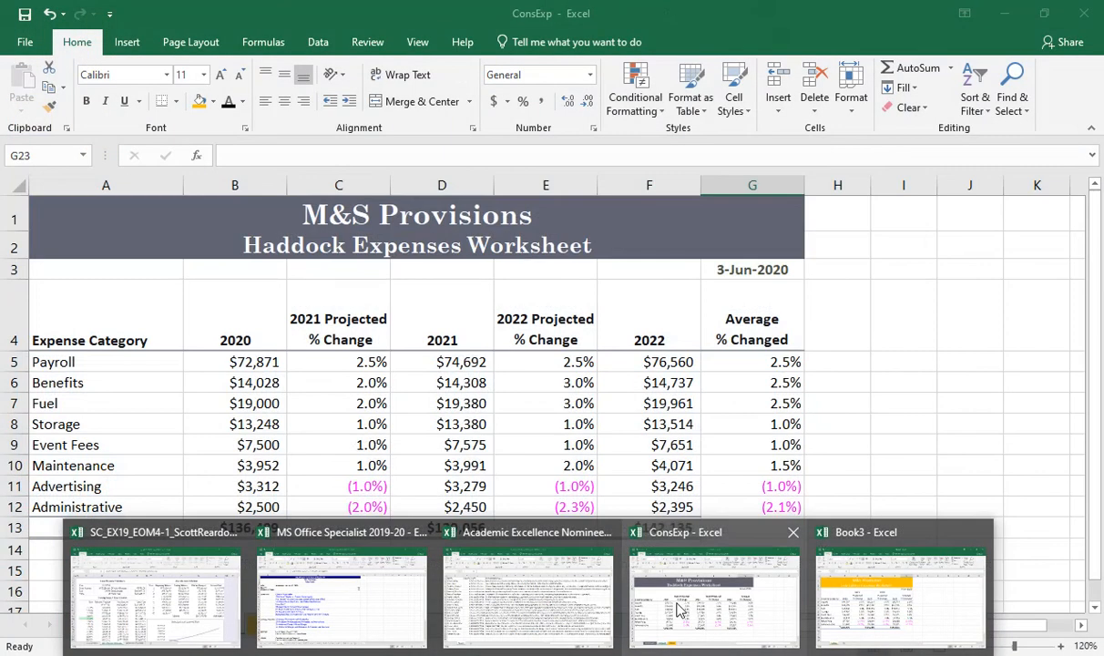
{"action": "left_click", "coordinate": [686, 601]}
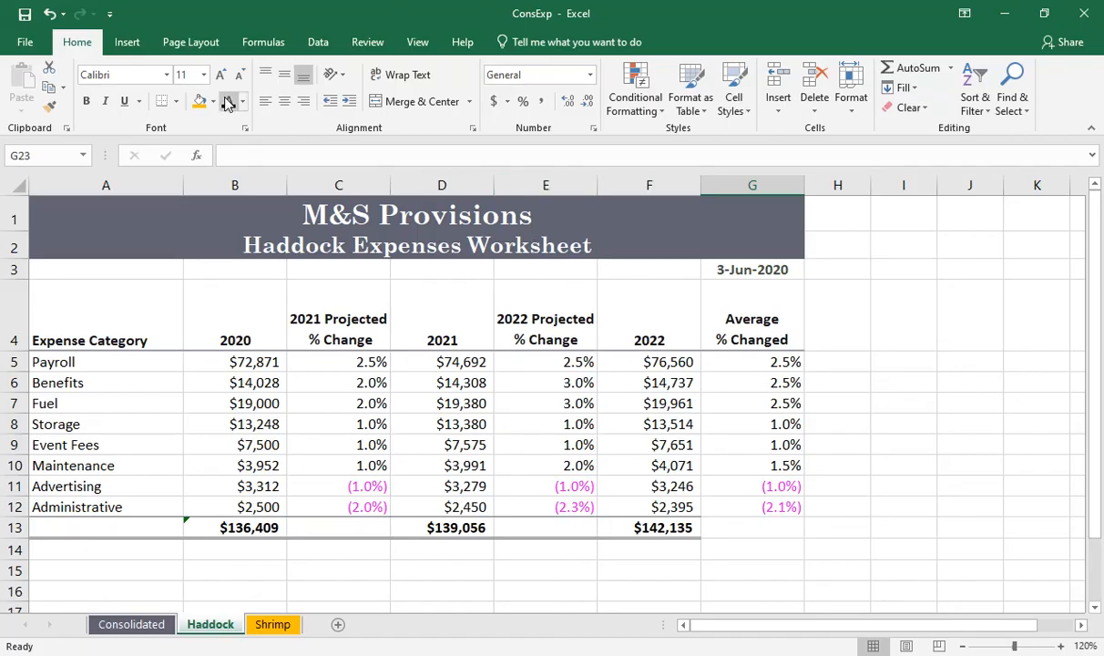
{"action": "left_click", "coordinate": [24, 14]}
Step: Switch to the new workbook containing the Lobster sheet and save it in Documents as LadyLobster
{"action": "left_click", "coordinate": [528, 654]}
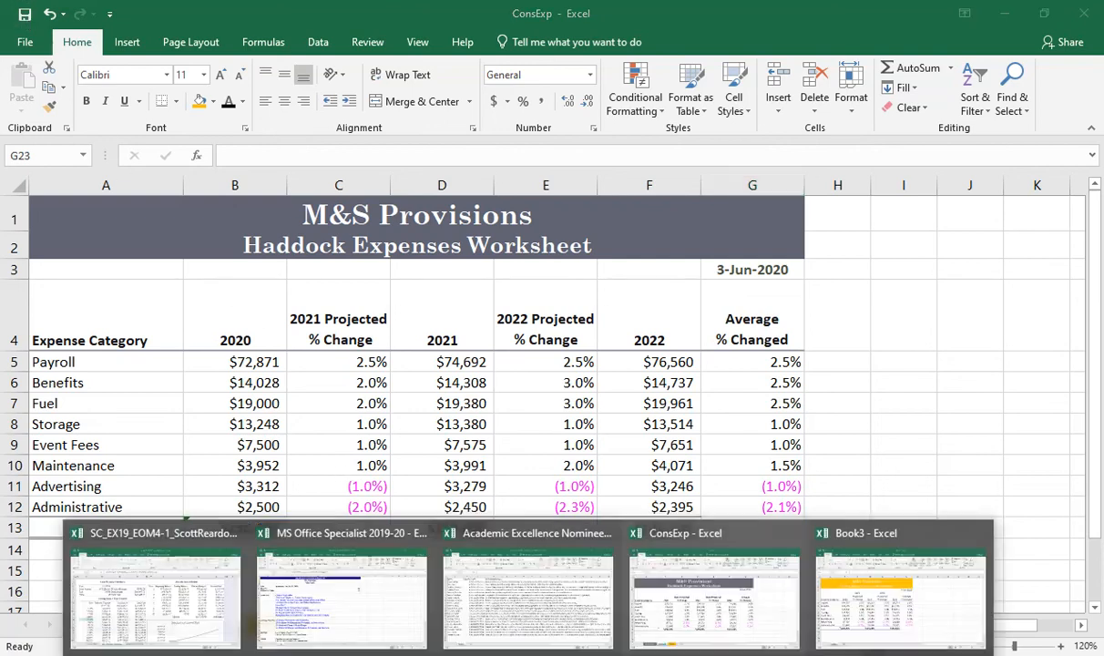
{"action": "left_click", "coordinate": [847, 593]}
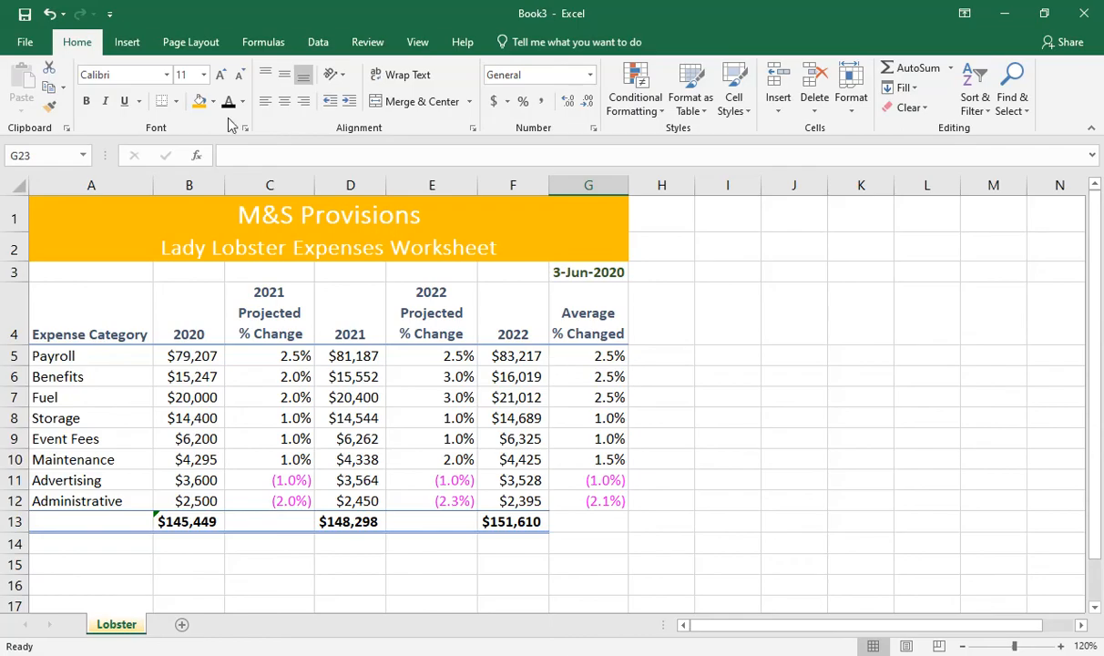
{"action": "left_click", "coordinate": [25, 42]}
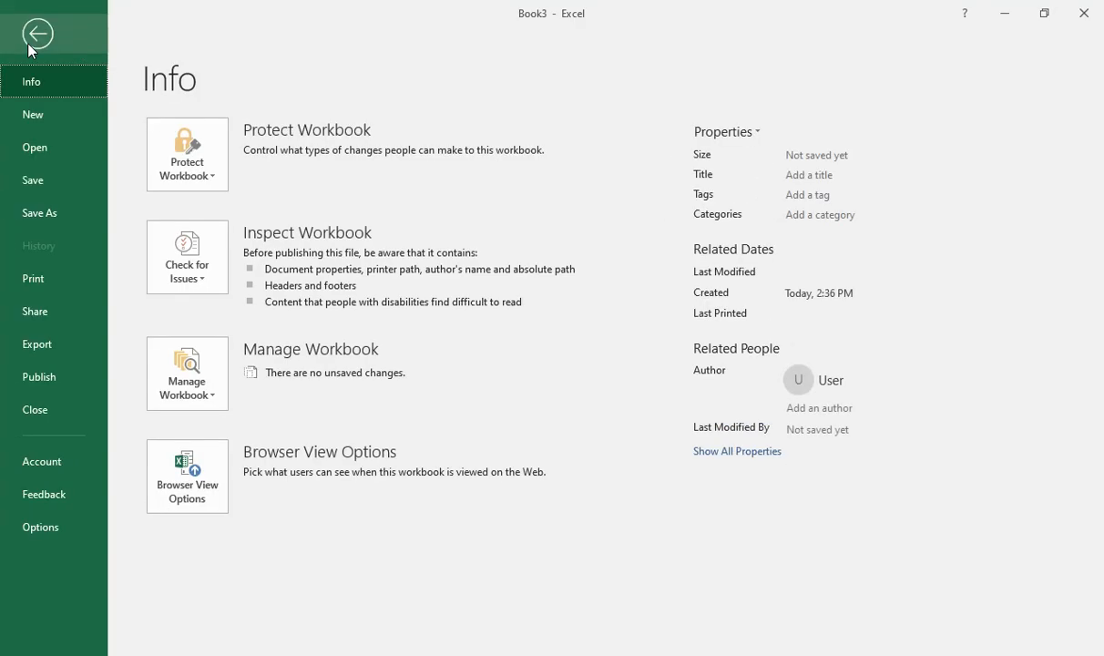
{"action": "left_click", "coordinate": [52, 222]}
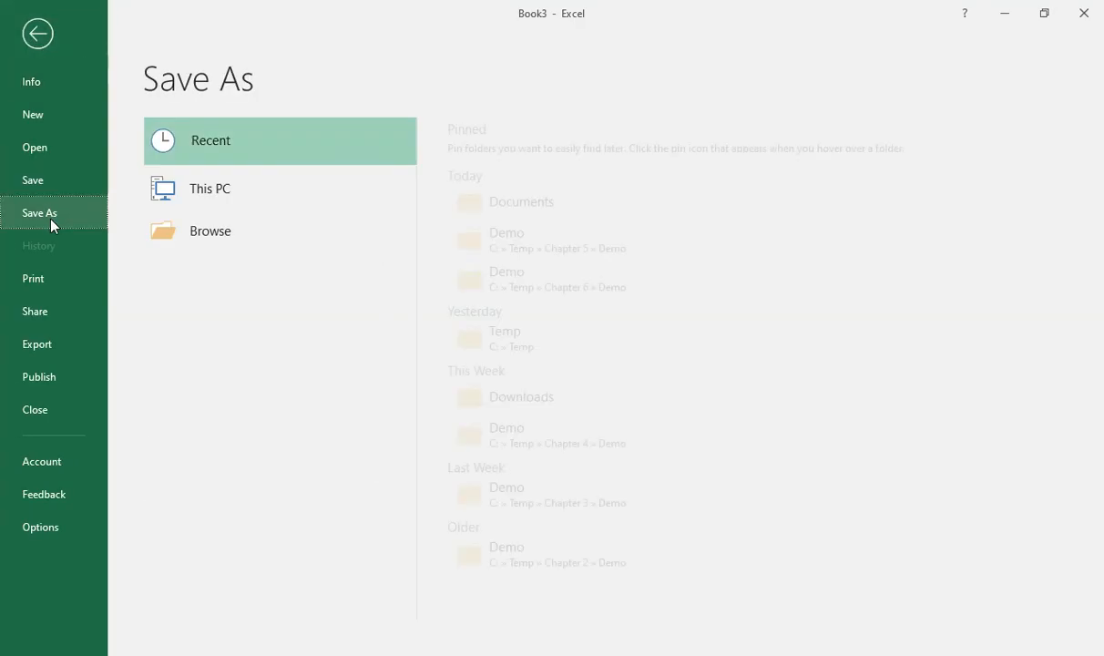
{"action": "left_click", "coordinate": [479, 201]}
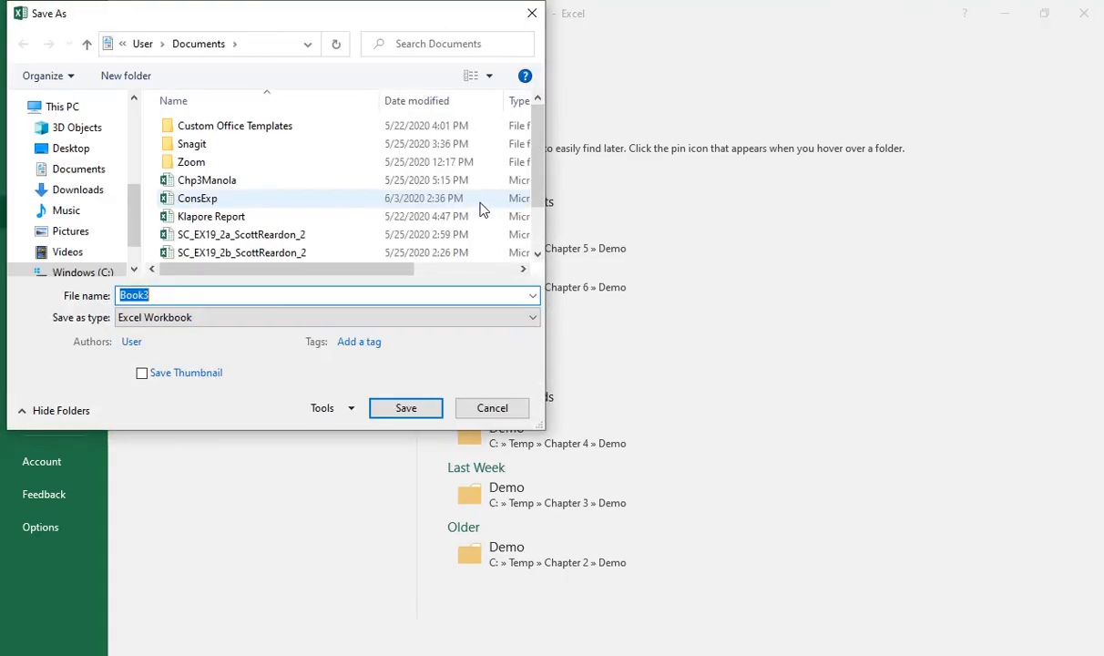
{"action": "type", "text": "Lady"}
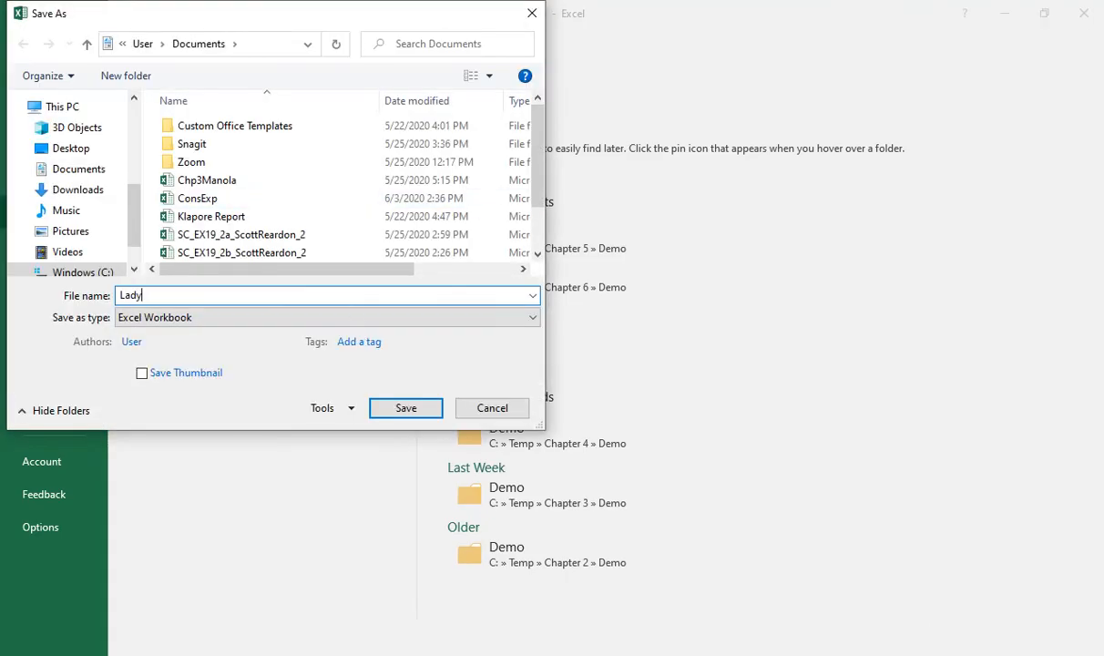
{"action": "type", "text": "Lobsert"}
{"action": "left_click", "coordinate": [403, 411]}
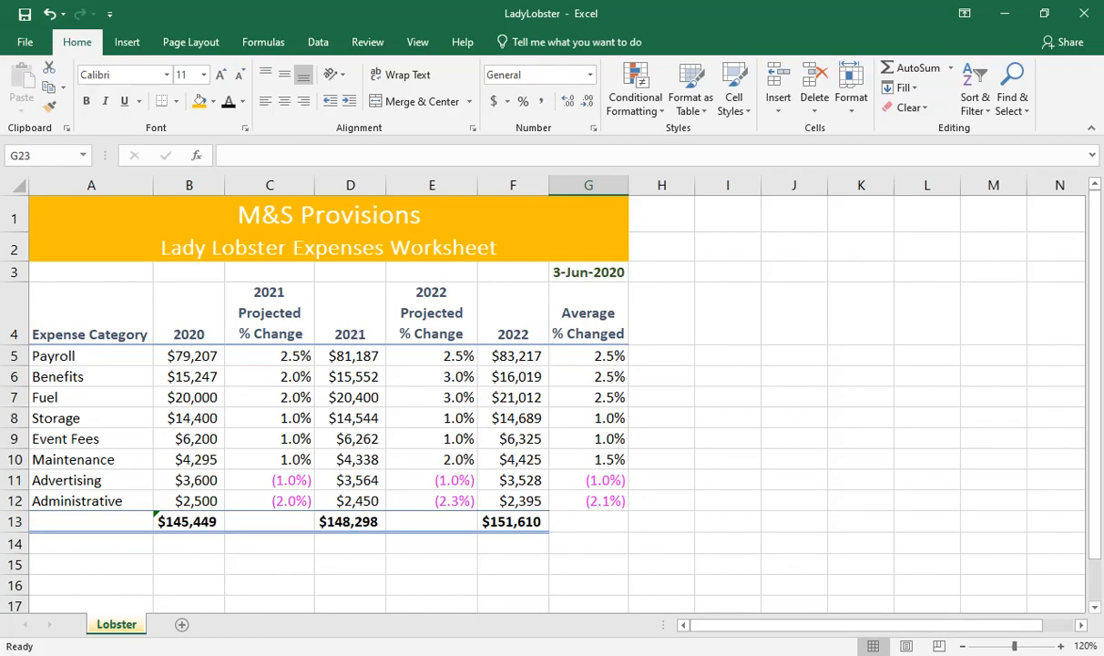
{"action": "mouse_move", "coordinate": [739, 655]}
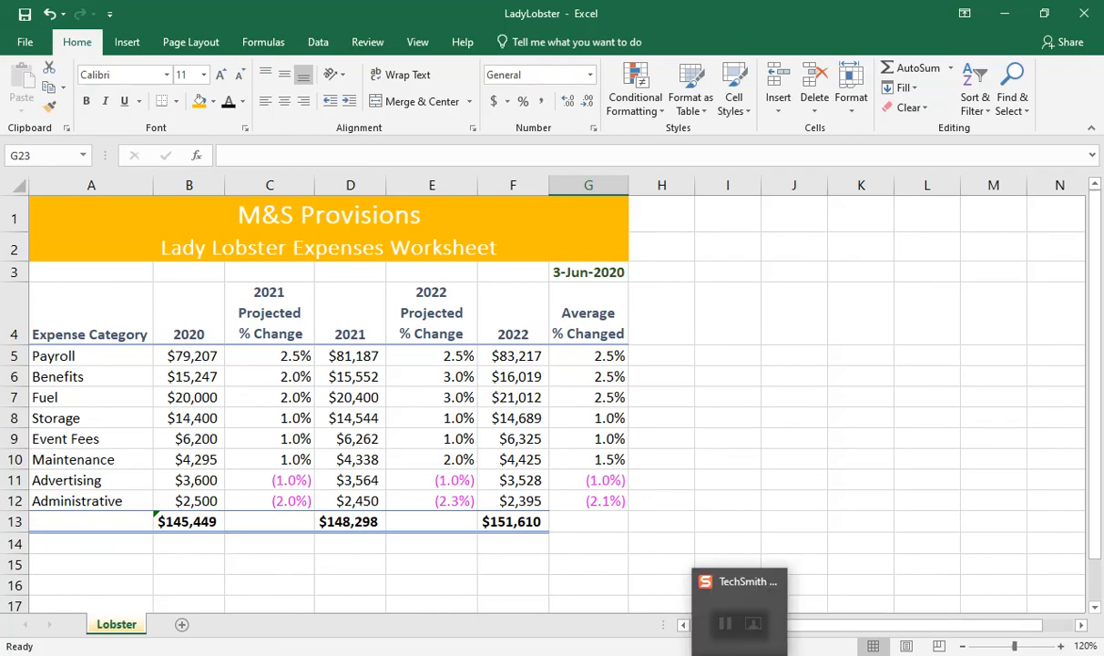